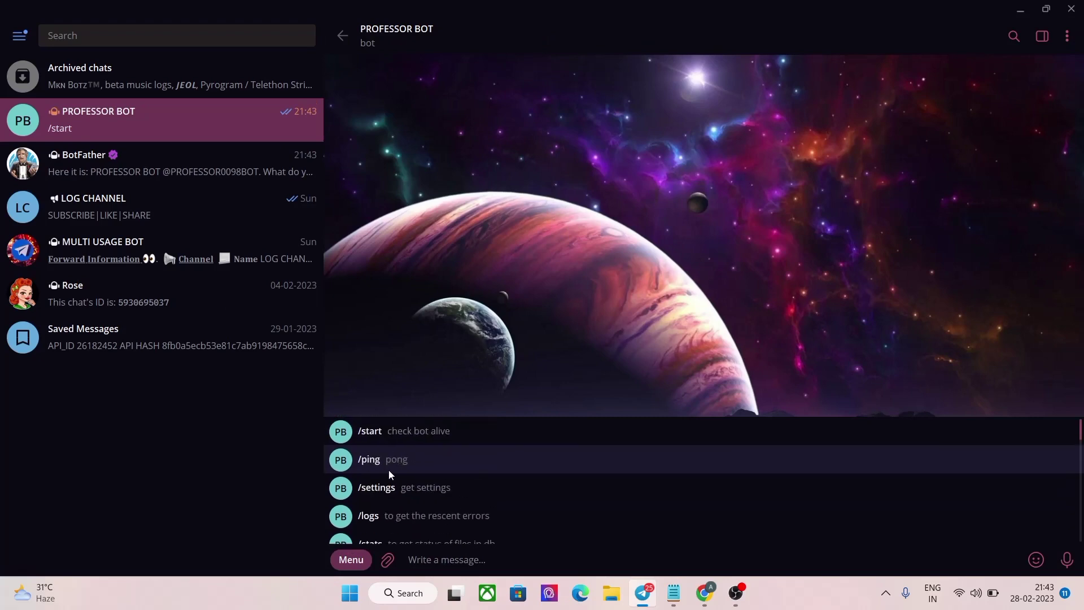
Step: Copy PROFESSOR BOT's API token from the BotFather chat
{"action": "left_click", "coordinate": [349, 560]}
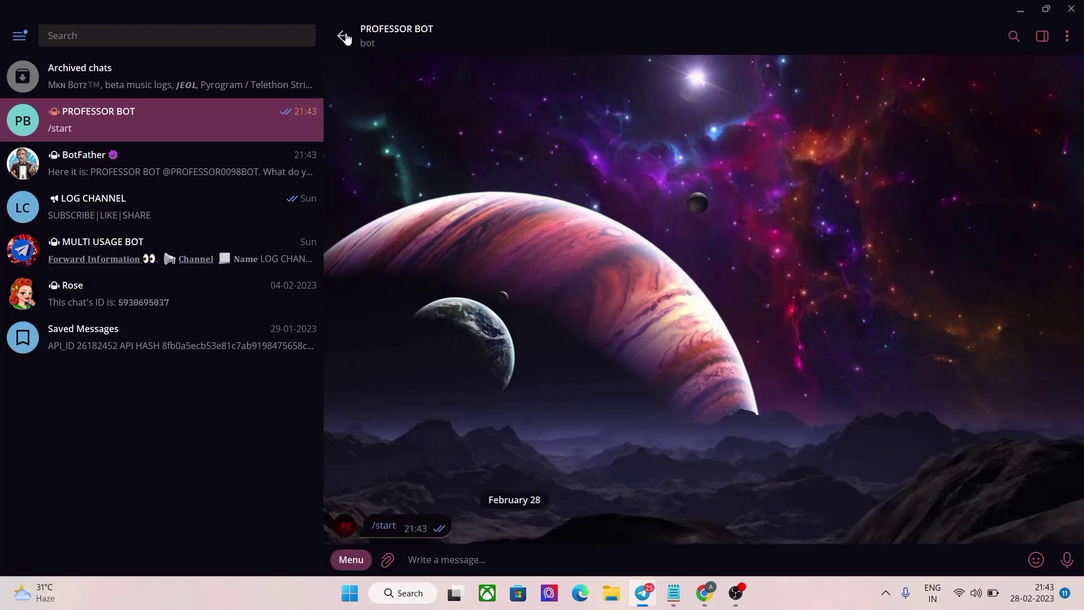
{"action": "left_click", "coordinate": [353, 42]}
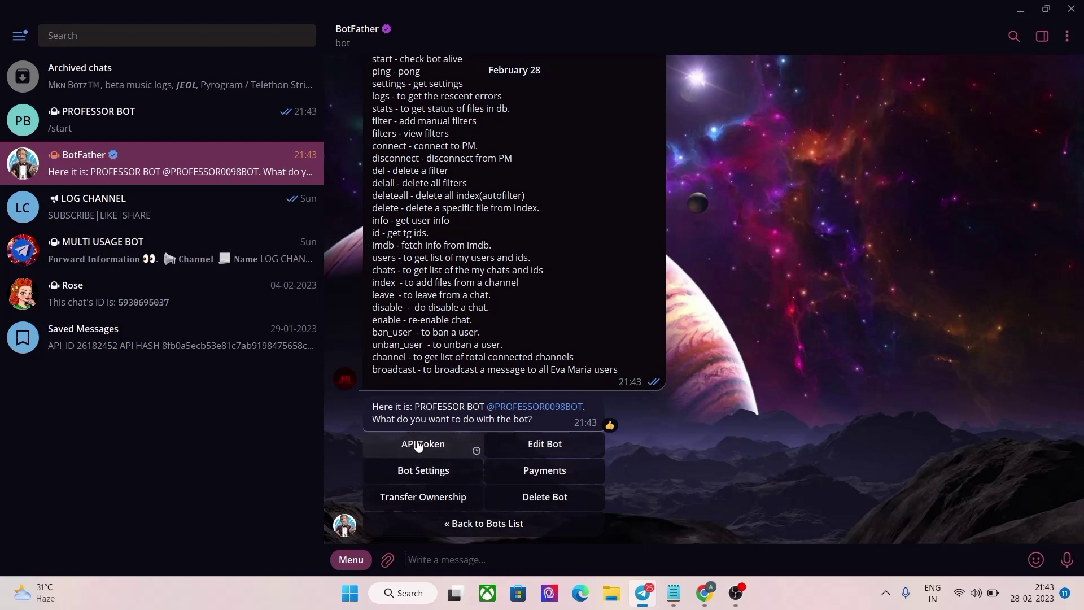
{"action": "left_click", "coordinate": [447, 474]}
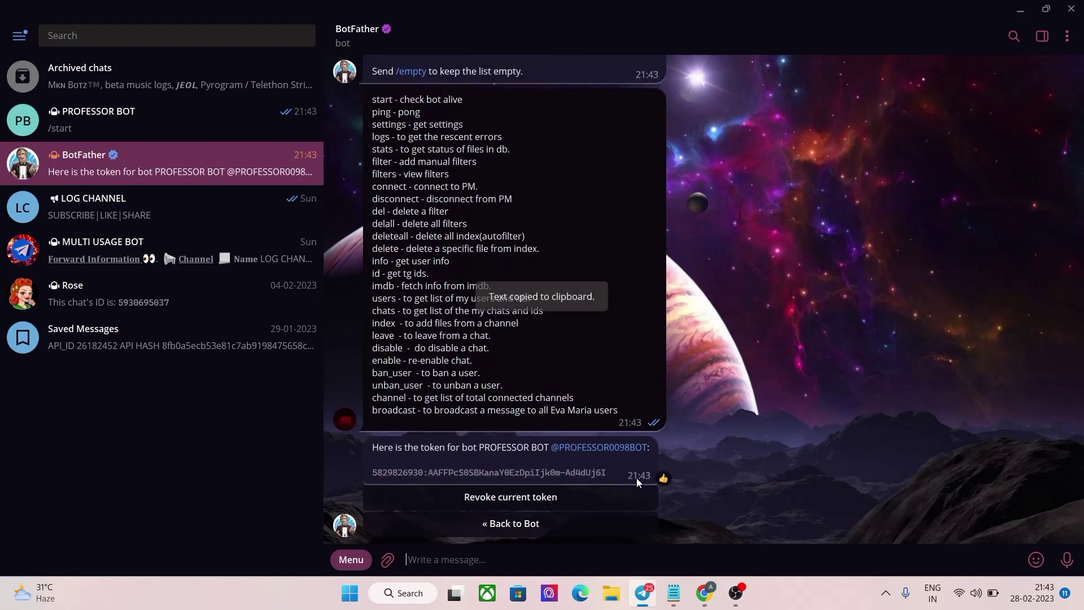
Step: Open the GitHub README's Deploy to Heroku link in a new Chrome tab
{"action": "left_click", "coordinate": [705, 592]}
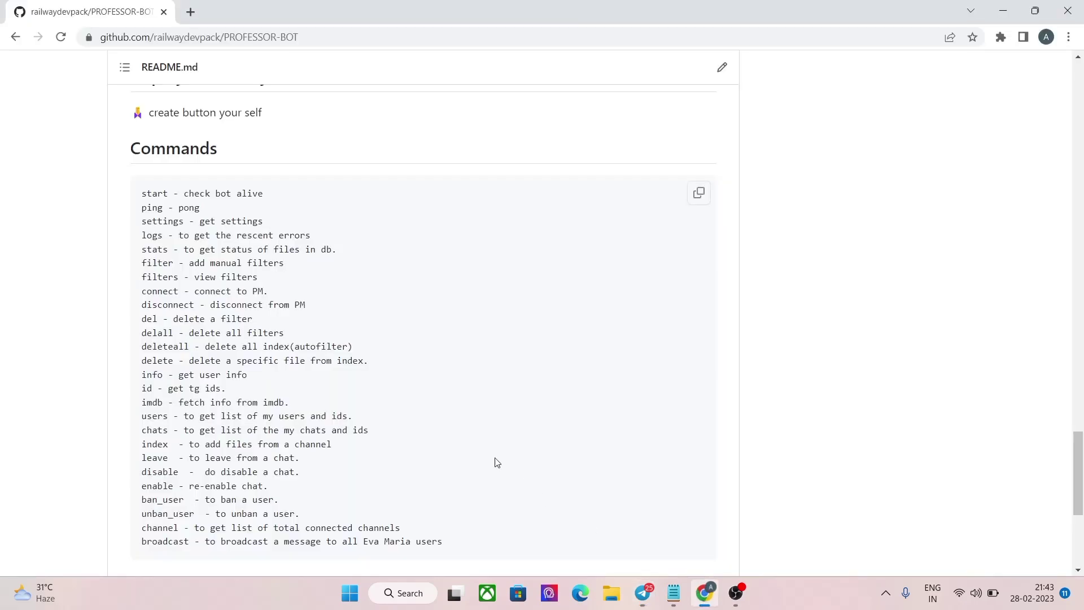
{"action": "scroll", "coordinate": [311, 307], "scroll_direction": "up", "scroll_amount": 8}
{"action": "right_click", "coordinate": [216, 364]}
{"action": "left_click", "coordinate": [281, 113]}
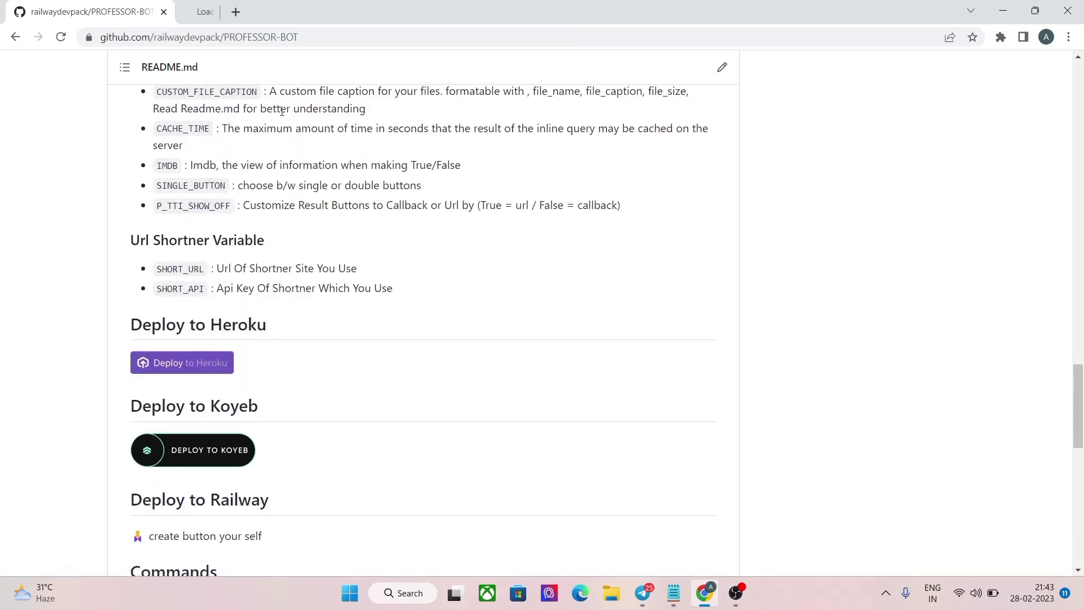
{"action": "left_click", "coordinate": [202, 2]}
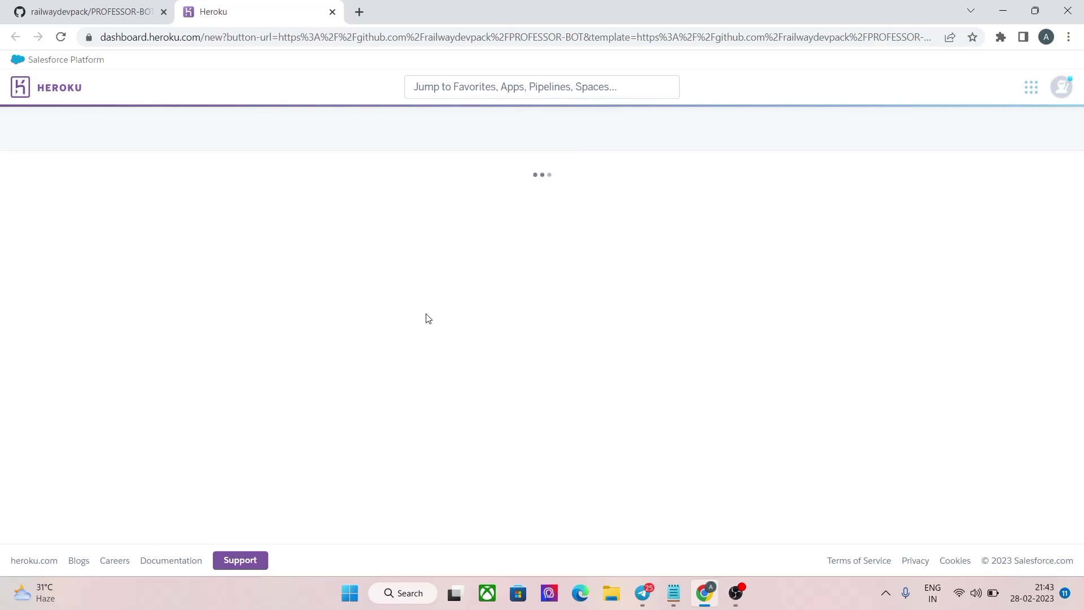
Step: Enter professorobot as the Heroku app name
{"action": "left_click", "coordinate": [398, 305]}
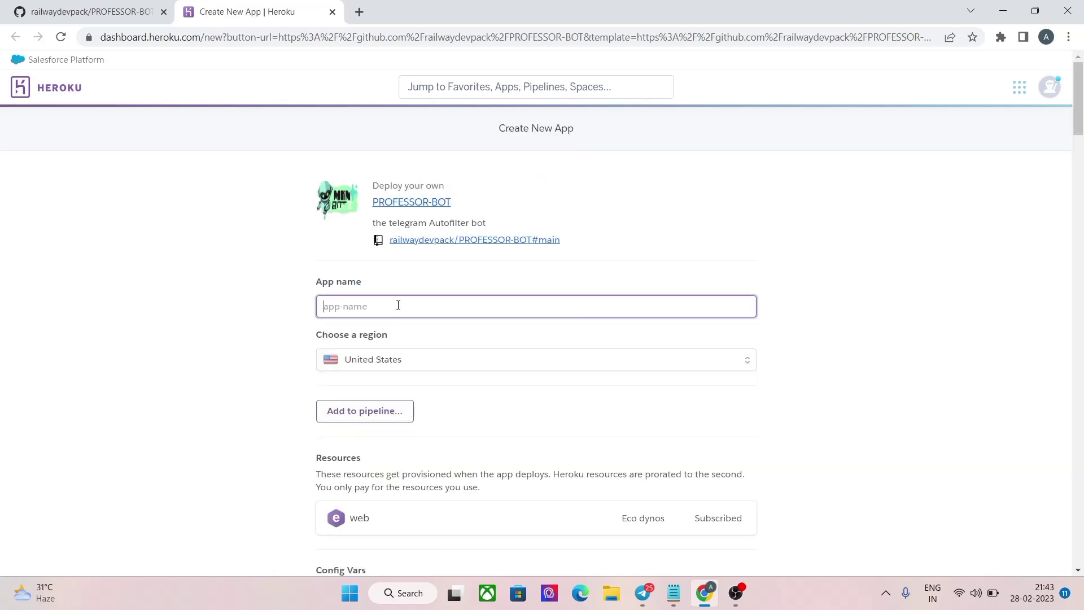
{"action": "type", "text": "professorobot"}
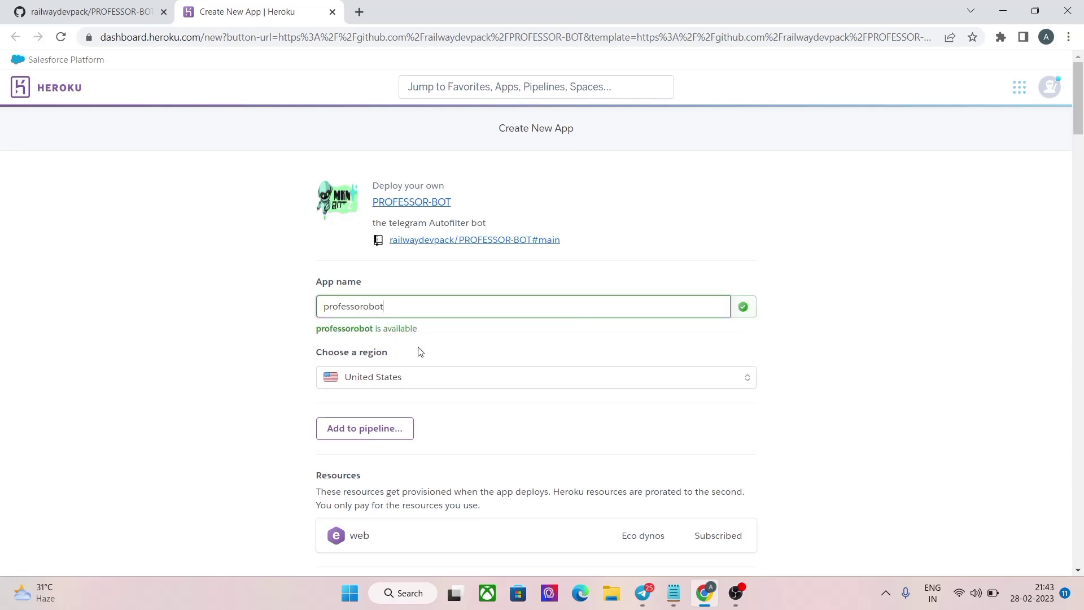
{"action": "scroll", "coordinate": [388, 307], "scroll_direction": "down", "scroll_amount": 5}
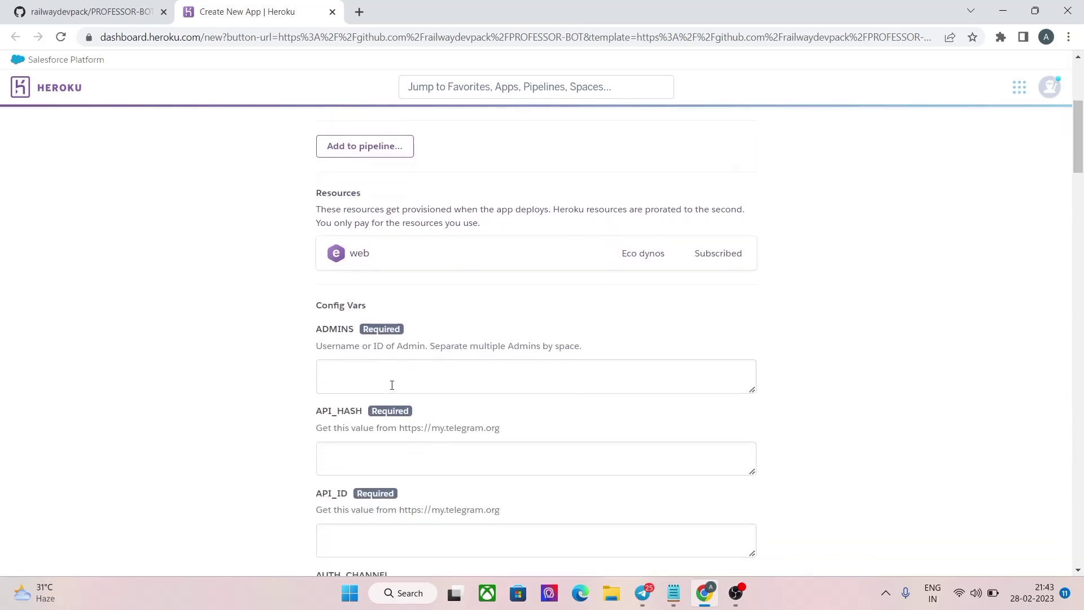
{"action": "left_click", "coordinate": [642, 593]}
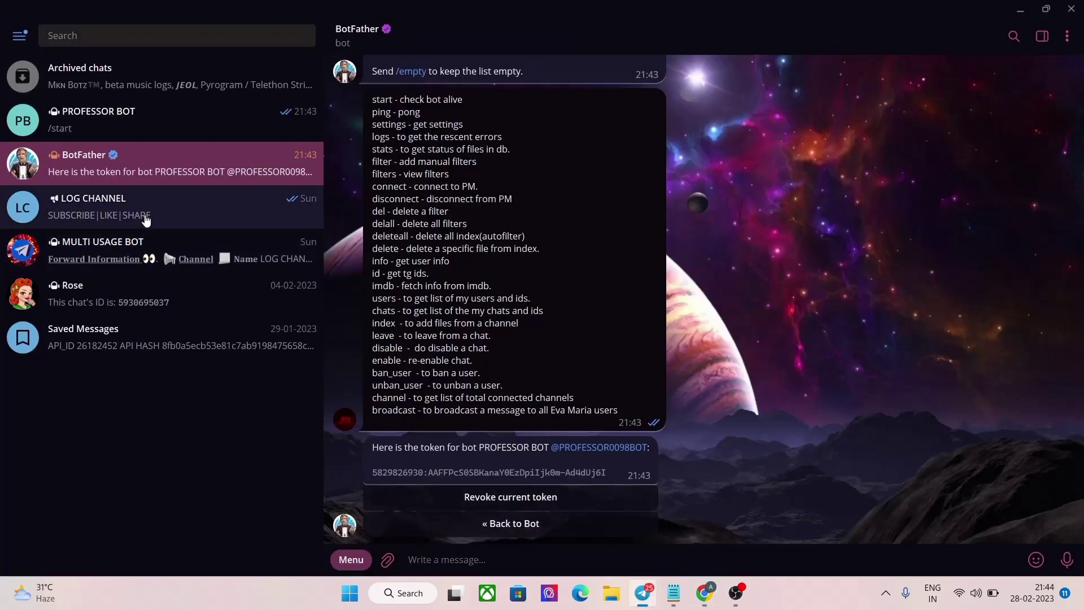
Step: Send /id to MULTI USAGE BOT and copy your Telegram user ID
{"action": "left_click", "coordinate": [130, 233]}
{"action": "type", "text": "/id"}
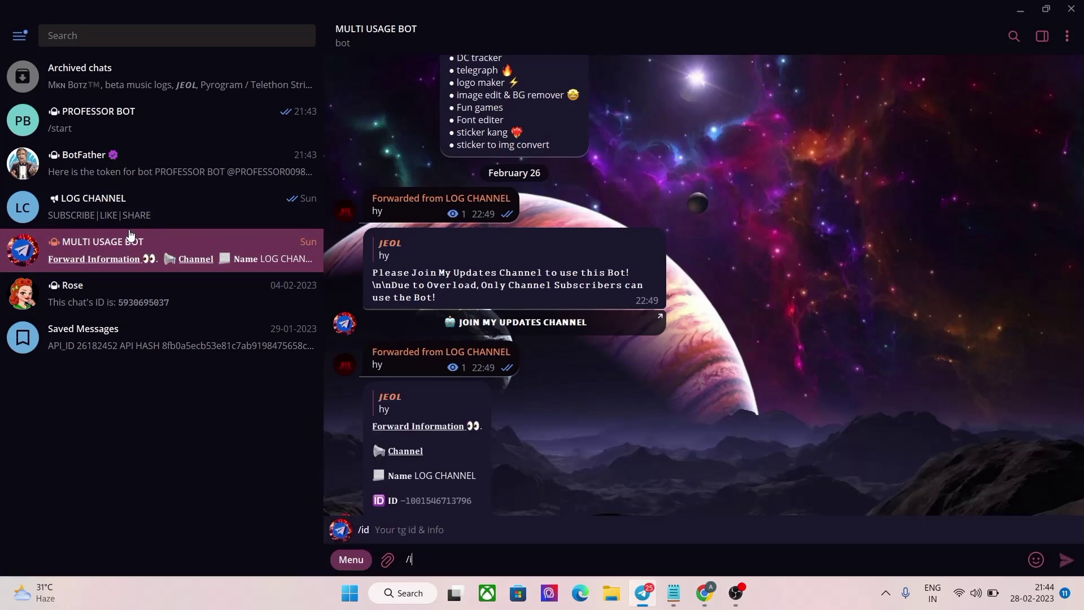
{"action": "key", "text": "Return"}
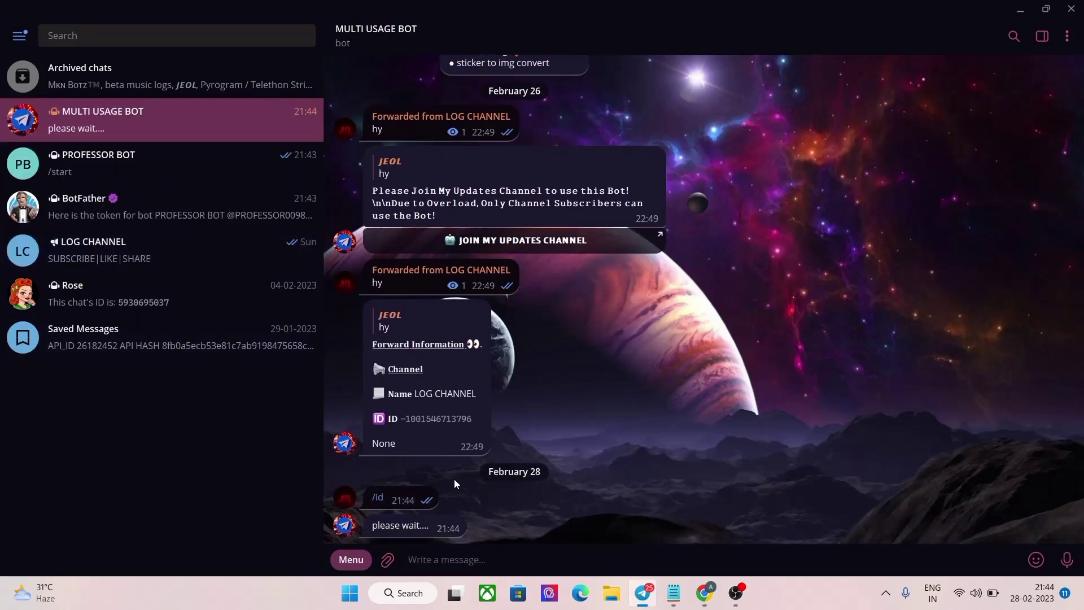
{"action": "left_click", "coordinate": [422, 425]}
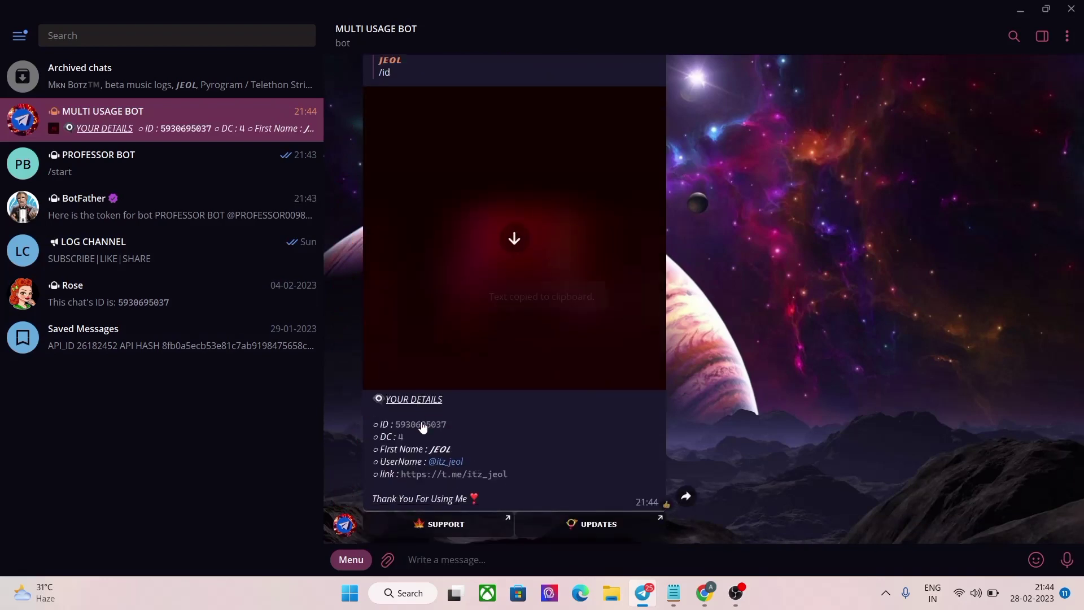
Step: Paste your user ID into Heroku's ADMINS config var
{"action": "left_click", "coordinate": [705, 593]}
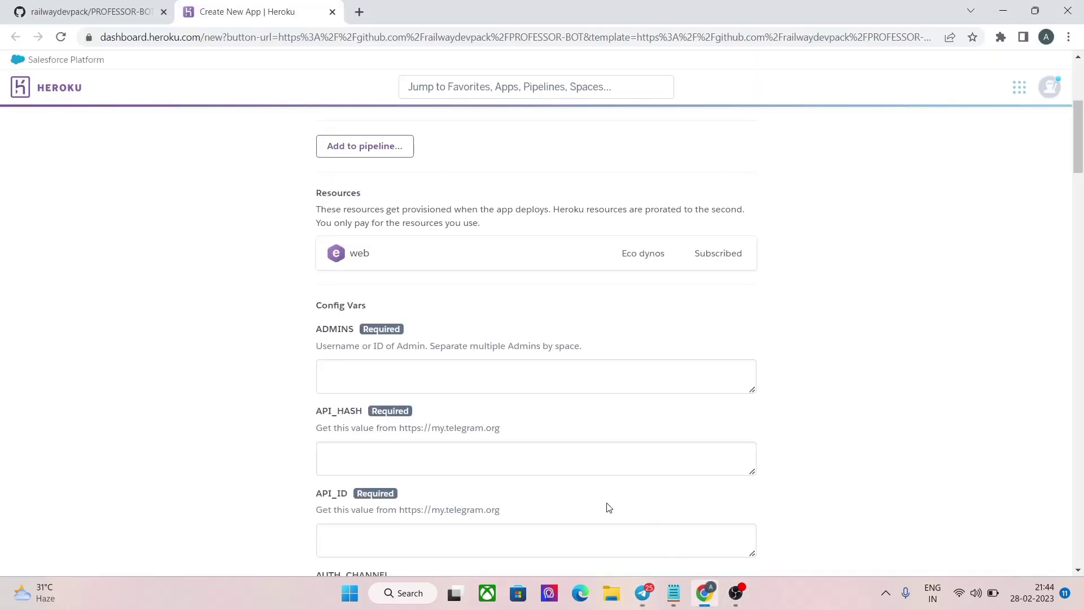
{"action": "left_click", "coordinate": [325, 371]}
{"action": "right_click", "coordinate": [325, 371]}
{"action": "left_click", "coordinate": [345, 237]}
{"action": "scroll", "coordinate": [510, 470], "scroll_direction": "down", "scroll_amount": 1}
Step: Copy the API_ID value from Telegram's Saved Messages
{"action": "left_click", "coordinate": [643, 593]}
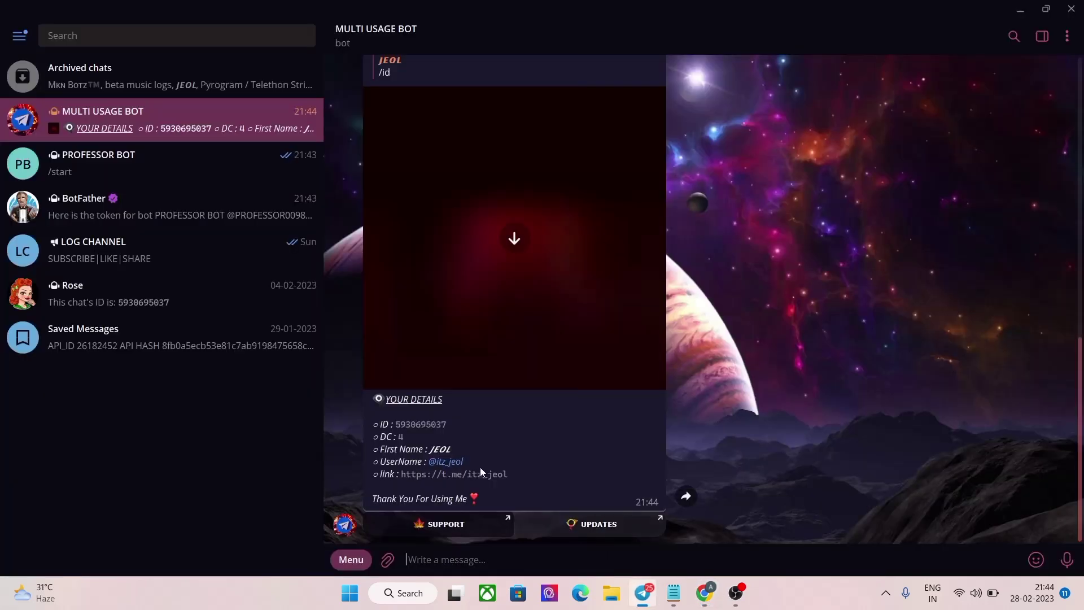
{"action": "left_click", "coordinate": [110, 347]}
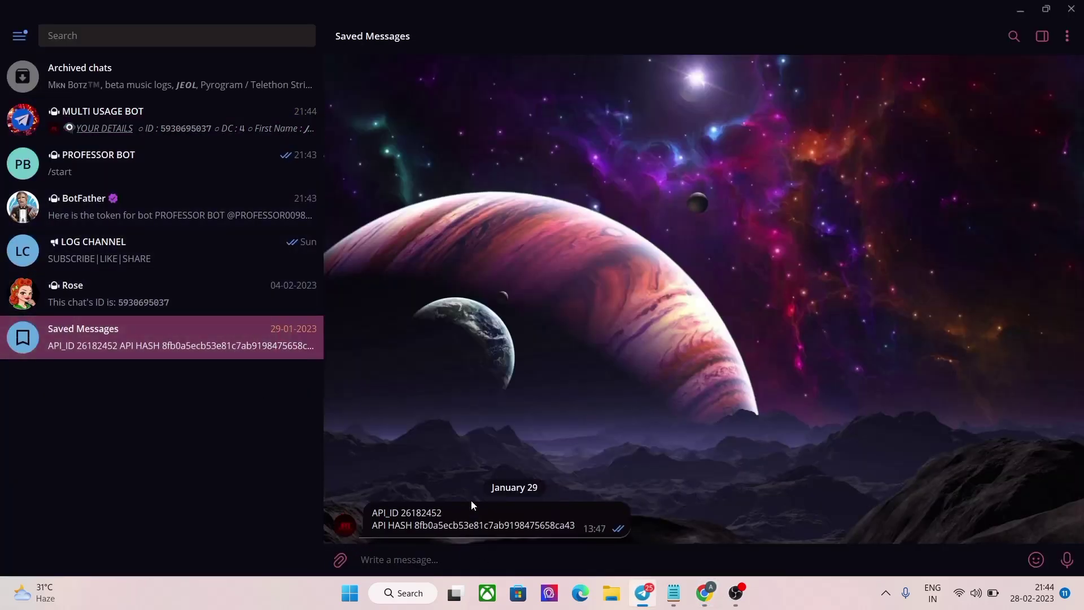
{"action": "left_click_drag", "start_coordinate": [455, 508], "coordinate": [402, 514]}
{"action": "right_click", "coordinate": [408, 511]}
{"action": "left_click", "coordinate": [458, 351]}
{"action": "left_click", "coordinate": [704, 593]}
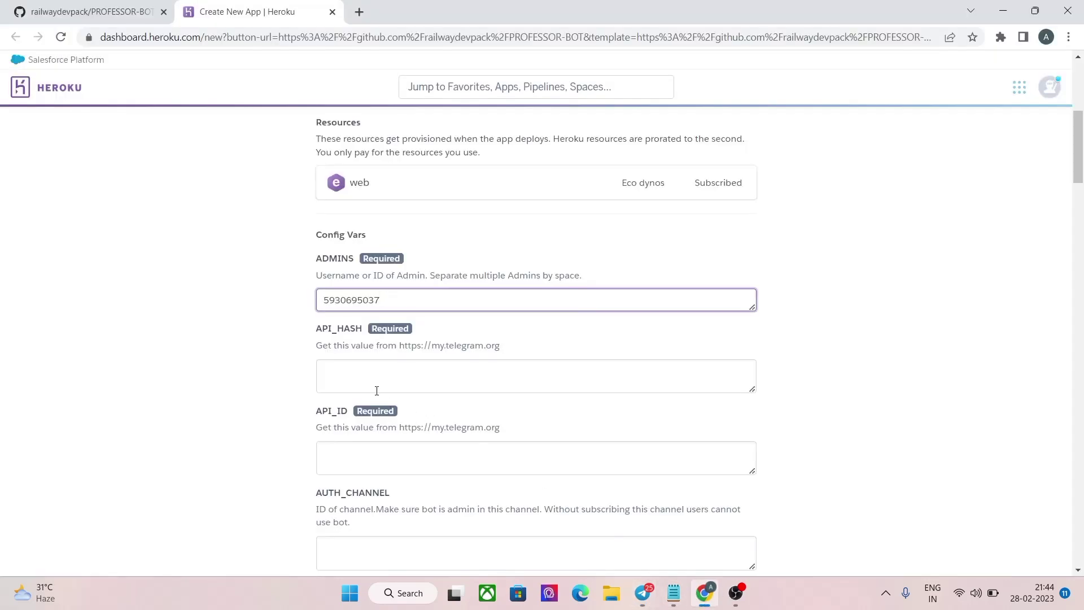
Step: Paste API_ID as plain text, then copy the API hash from Saved Messages
{"action": "right_click", "coordinate": [368, 459]}
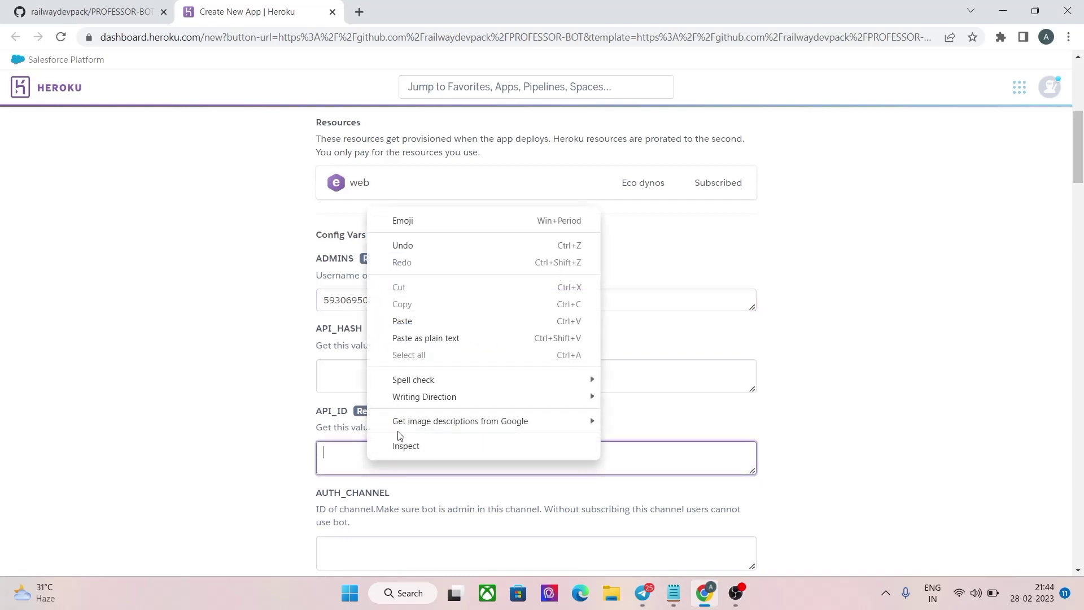
{"action": "left_click", "coordinate": [407, 337]}
{"action": "left_click", "coordinate": [637, 537]}
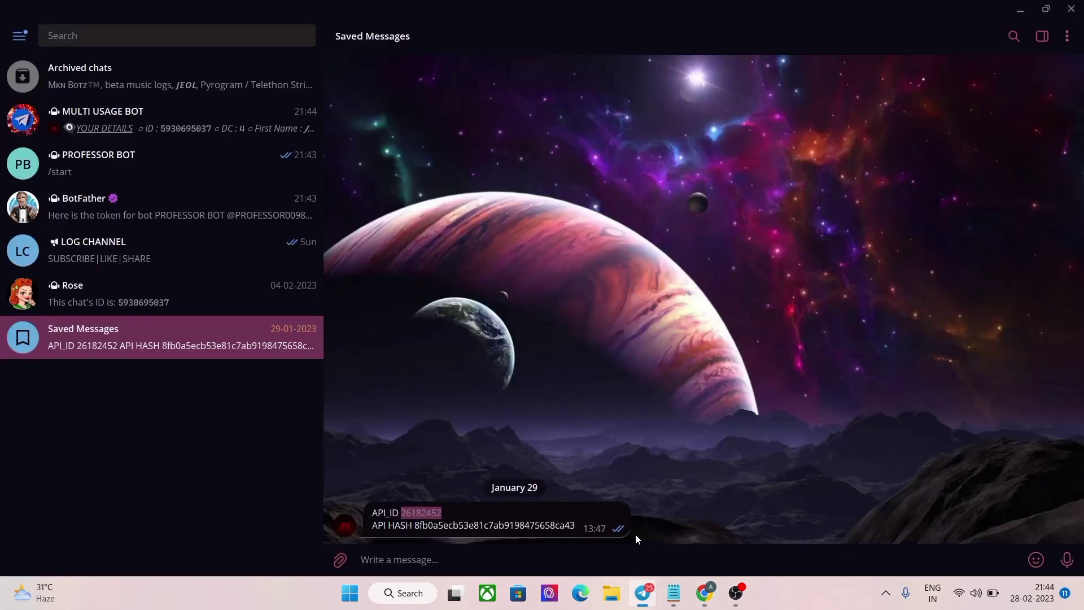
{"action": "double_click", "coordinate": [534, 525]}
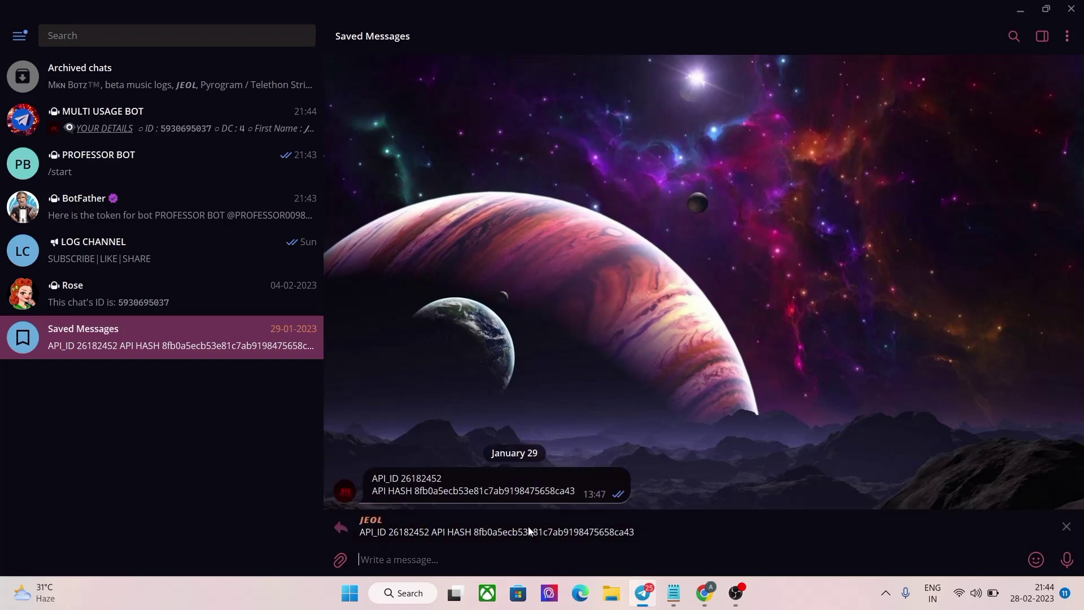
{"action": "left_click", "coordinate": [1067, 527]}
{"action": "left_click_drag", "start_coordinate": [590, 529], "coordinate": [416, 528]}
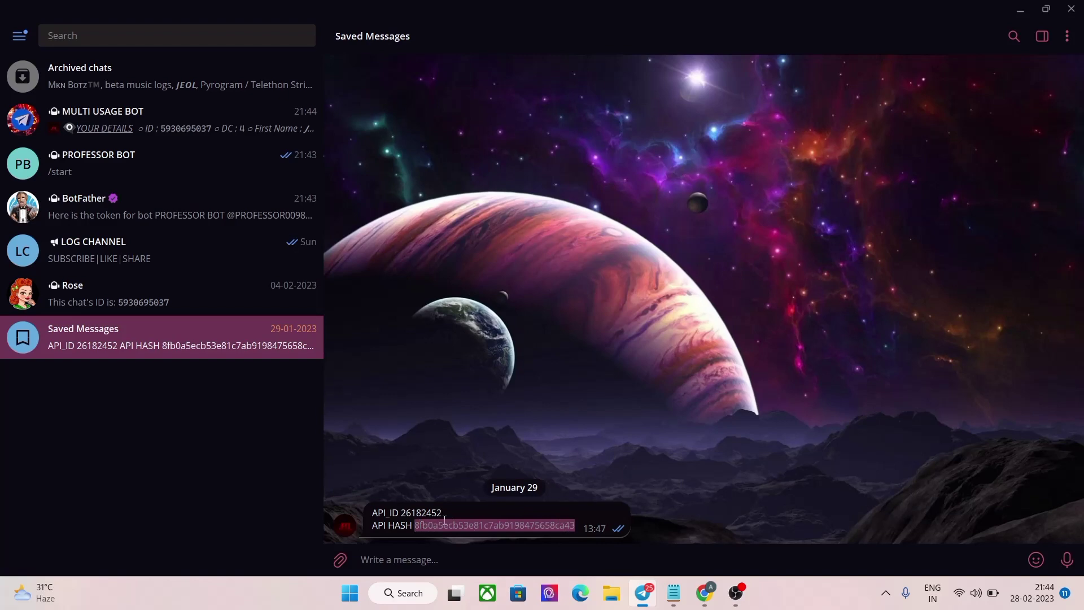
{"action": "right_click", "coordinate": [440, 516]}
{"action": "left_click", "coordinate": [490, 368]}
Step: Paste the API hash into Heroku's API_HASH config var
{"action": "left_click", "coordinate": [676, 593]}
{"action": "left_click", "coordinate": [700, 593]}
{"action": "left_click", "coordinate": [380, 375]}
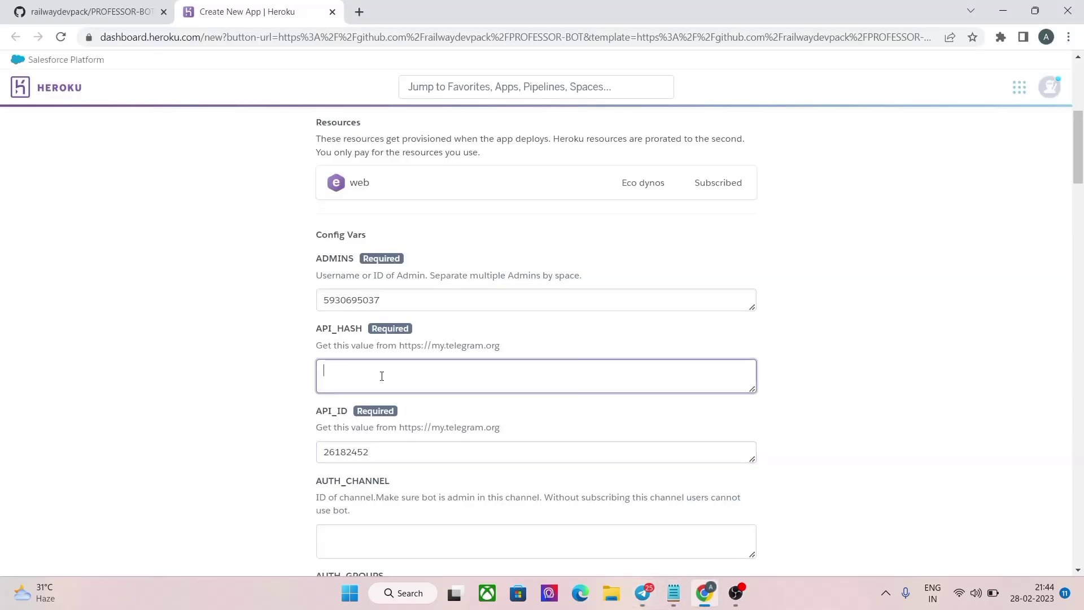
{"action": "right_click", "coordinate": [382, 375]}
{"action": "left_click", "coordinate": [417, 237]}
{"action": "scroll", "coordinate": [418, 327], "scroll_direction": "down", "scroll_amount": 5}
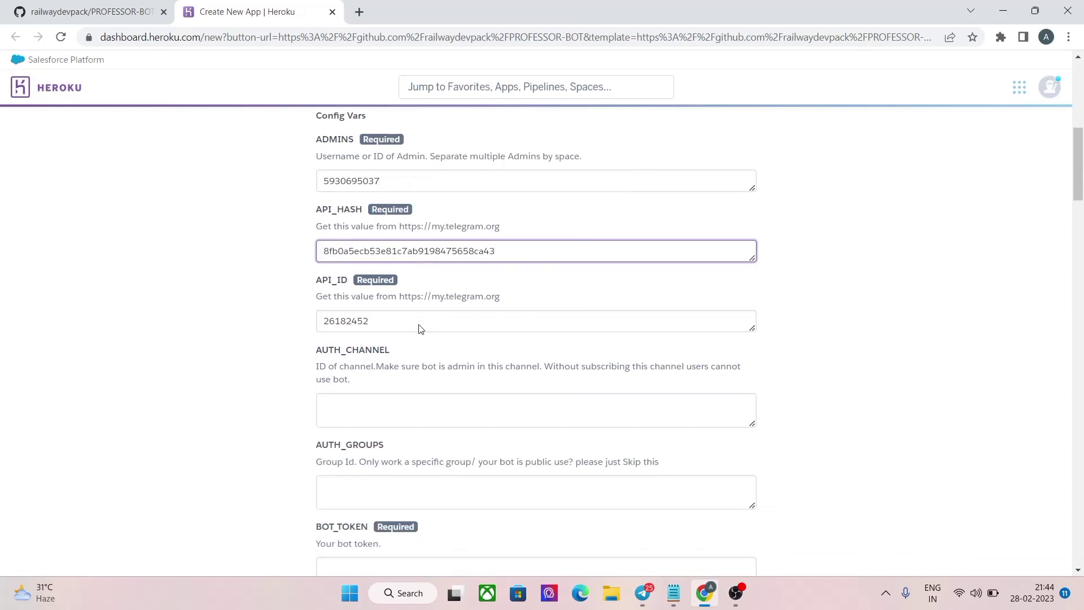
Step: Copy PROFESSOR BOT's token again from BotFather
{"action": "left_click", "coordinate": [643, 593]}
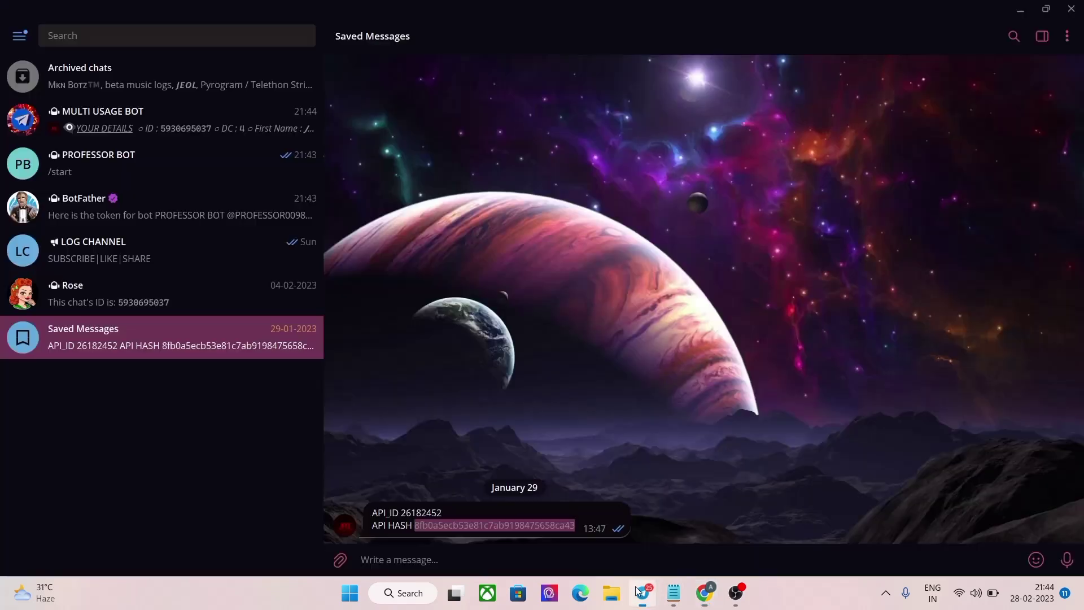
{"action": "left_click", "coordinate": [39, 218]}
{"action": "left_click", "coordinate": [429, 472]}
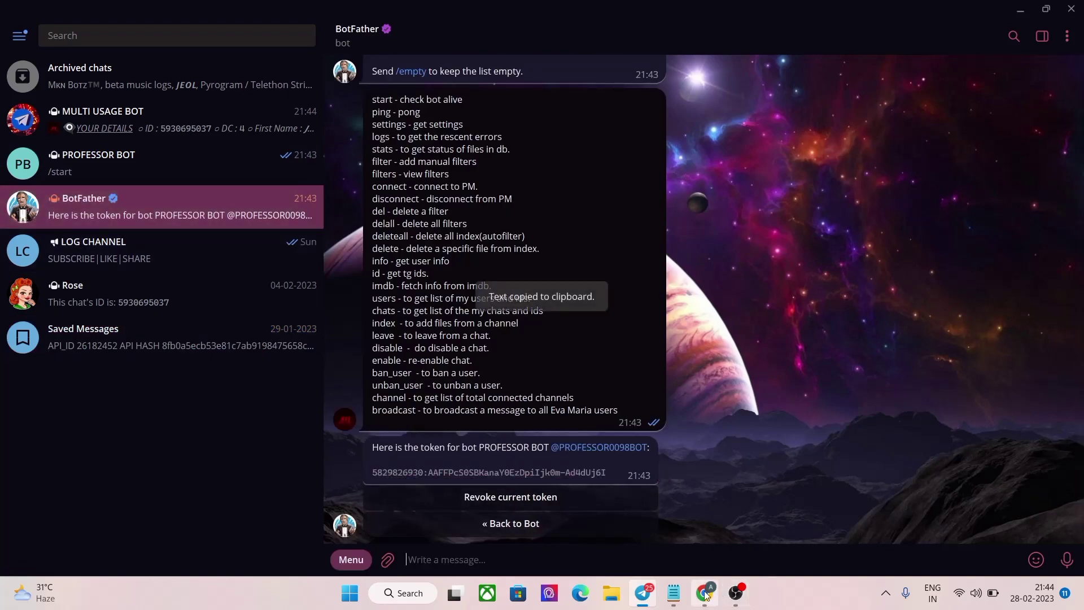
Step: Paste the bot token into the BOT_TOKEN config var and review the form
{"action": "left_click", "coordinate": [706, 593]}
{"action": "left_click", "coordinate": [335, 414]}
{"action": "right_click", "coordinate": [350, 414]}
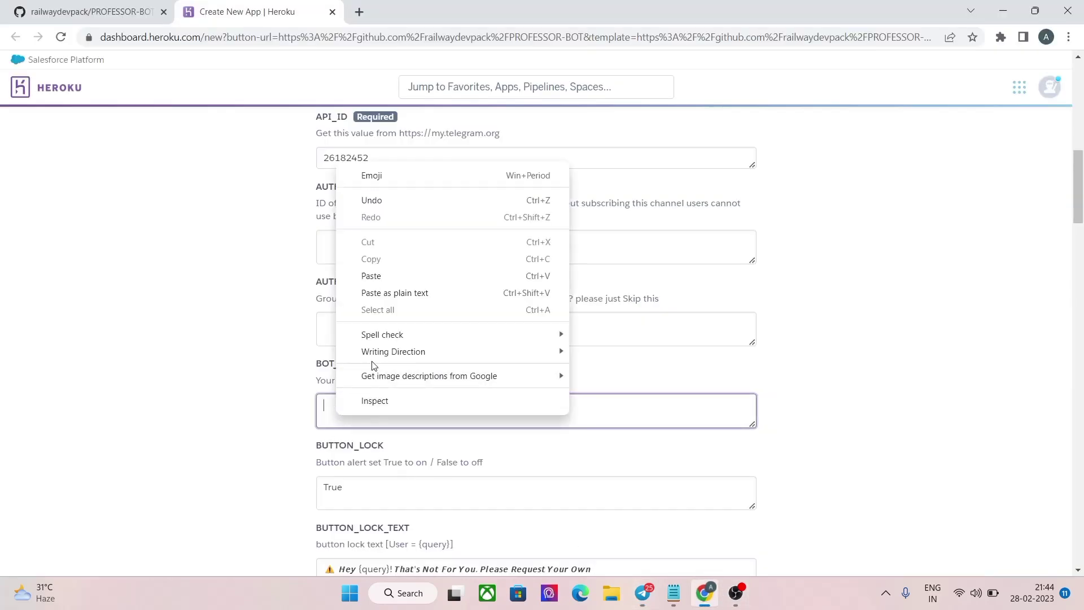
{"action": "left_click", "coordinate": [374, 271]}
{"action": "scroll", "coordinate": [412, 333], "scroll_direction": "down", "scroll_amount": 4}
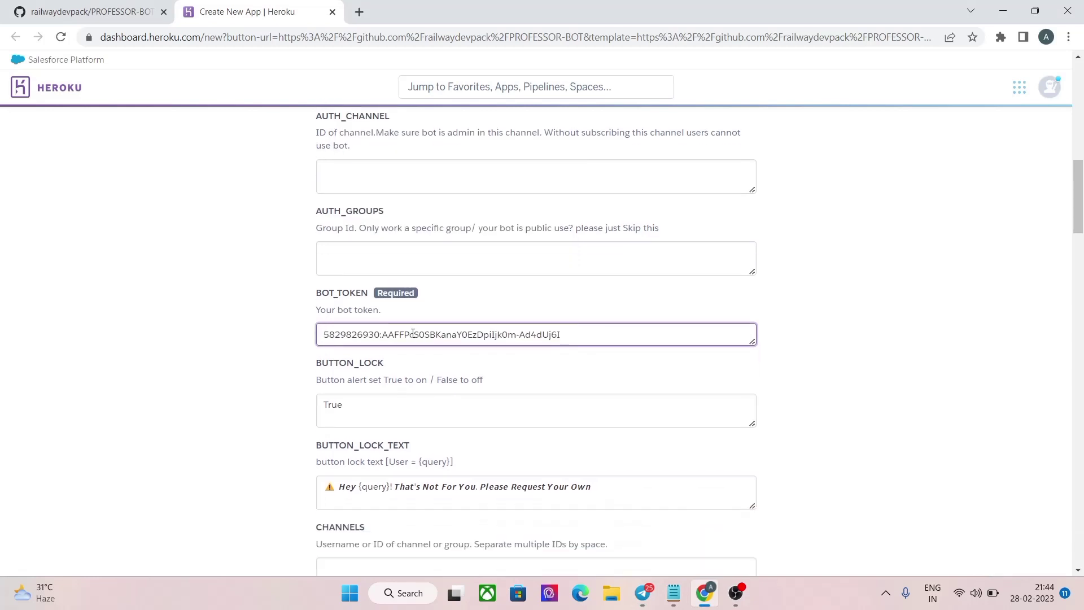
{"action": "scroll", "coordinate": [412, 338], "scroll_direction": "down", "scroll_amount": 6}
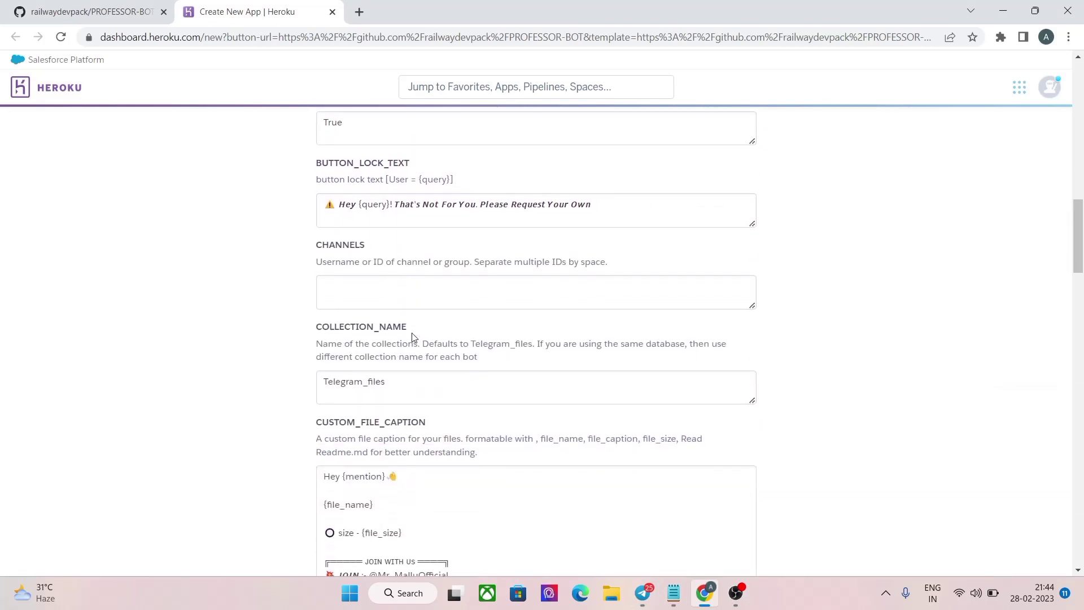
{"action": "scroll", "coordinate": [413, 333], "scroll_direction": "down", "scroll_amount": 4}
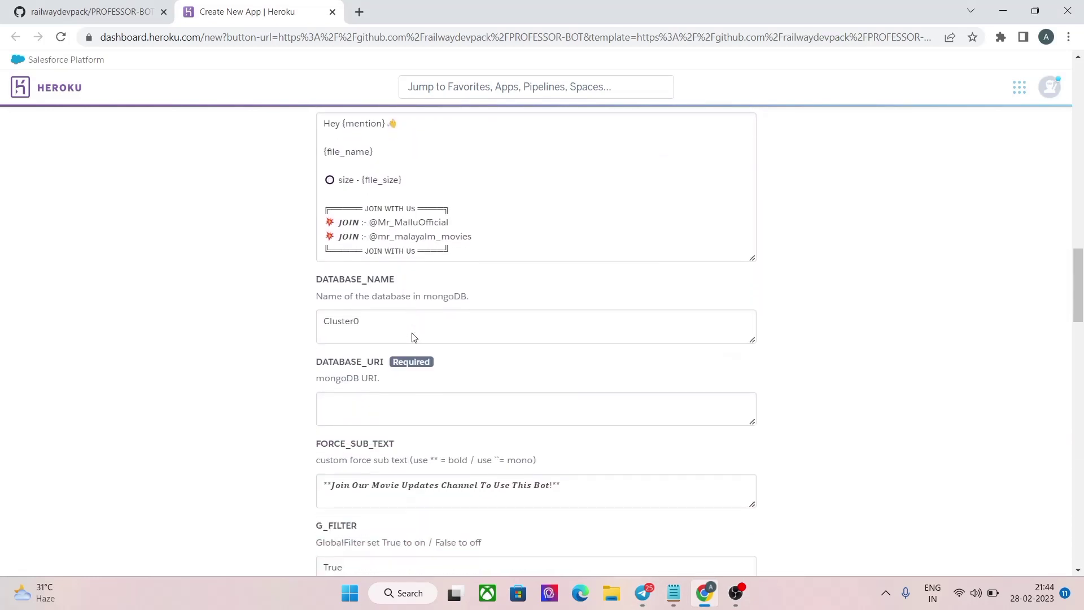
{"action": "scroll", "coordinate": [413, 333], "scroll_direction": "down", "scroll_amount": 2}
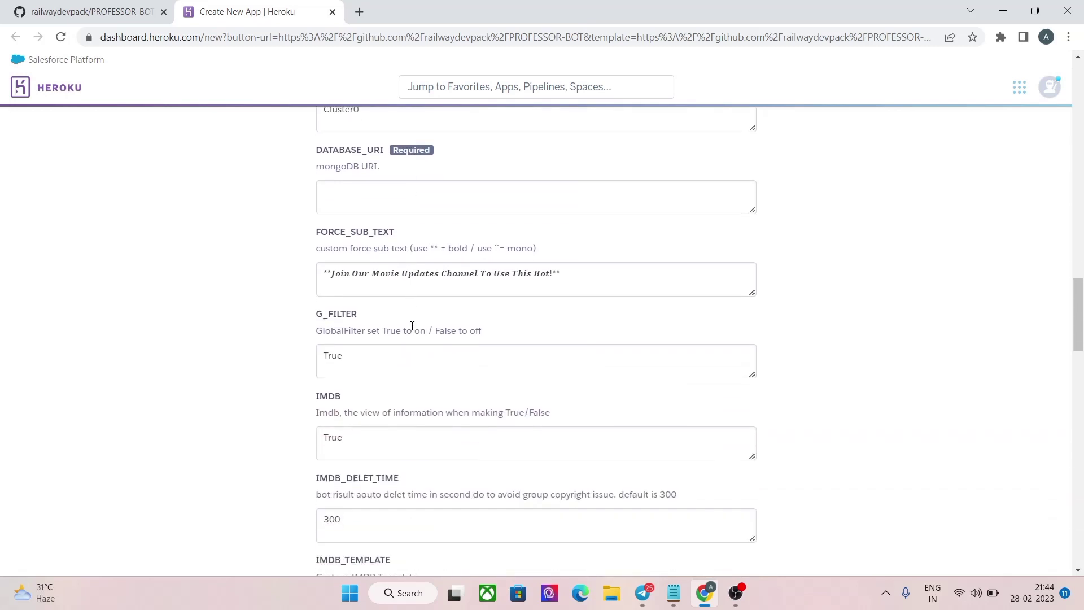
{"action": "scroll", "coordinate": [466, 307], "scroll_direction": "up", "scroll_amount": 3}
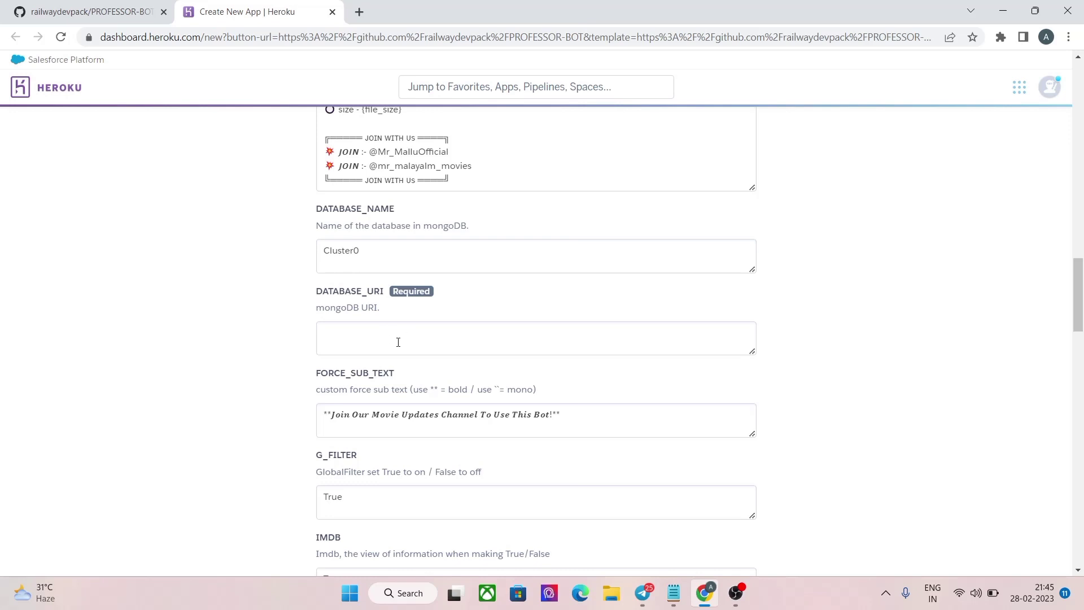
{"action": "scroll", "coordinate": [398, 343], "scroll_direction": "down", "scroll_amount": 8}
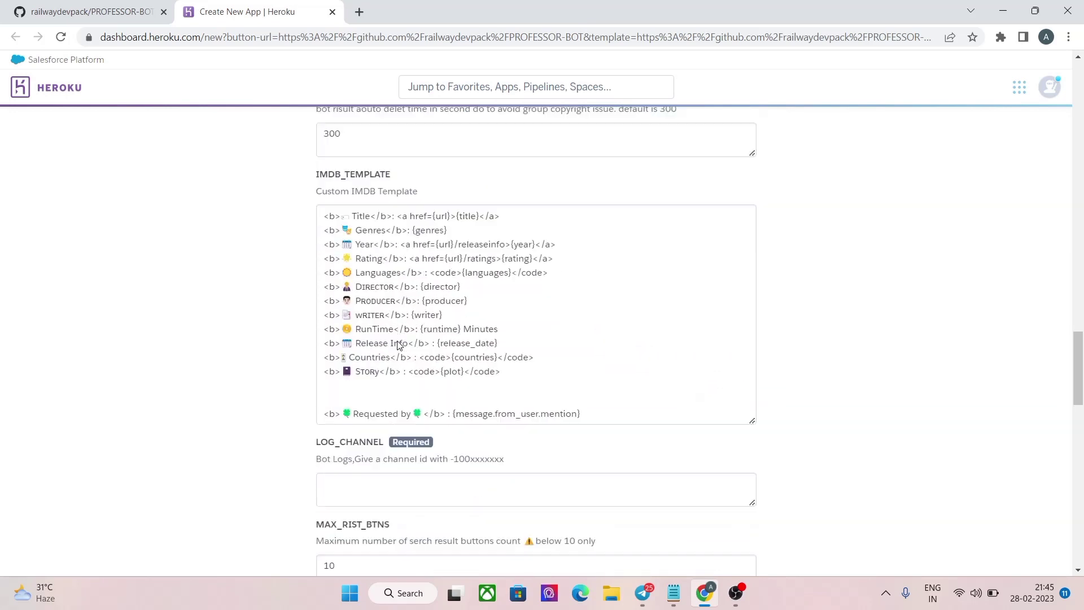
{"action": "scroll", "coordinate": [398, 343], "scroll_direction": "down", "scroll_amount": 1}
{"action": "scroll", "coordinate": [398, 338], "scroll_direction": "down", "scroll_amount": 2}
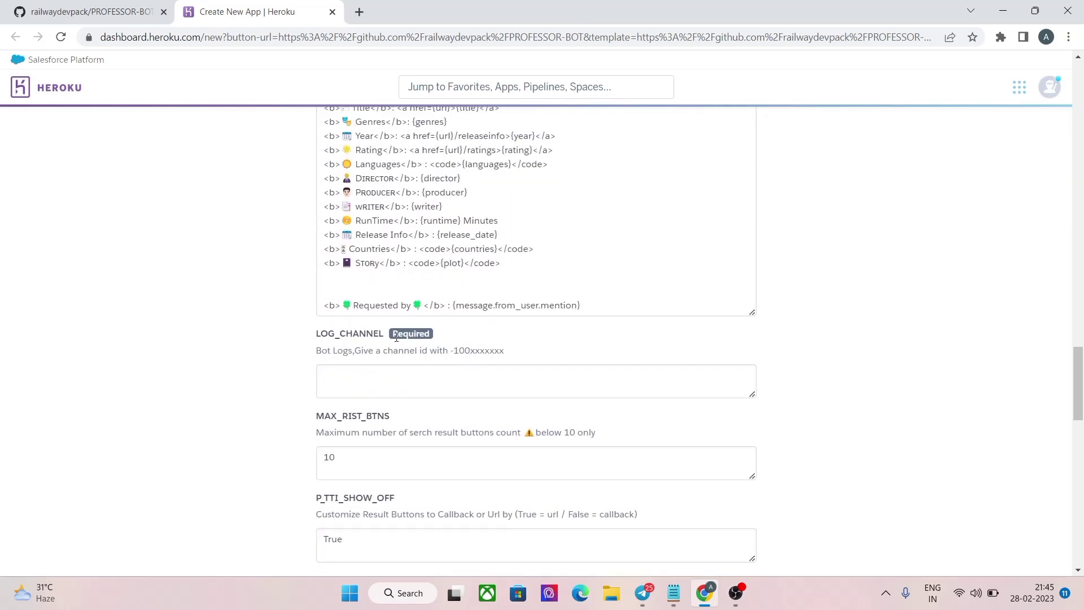
Step: Copy PROFESSOR BOT's username from BotFather's token message and open LOG CHANNEL
{"action": "left_click", "coordinate": [643, 593]}
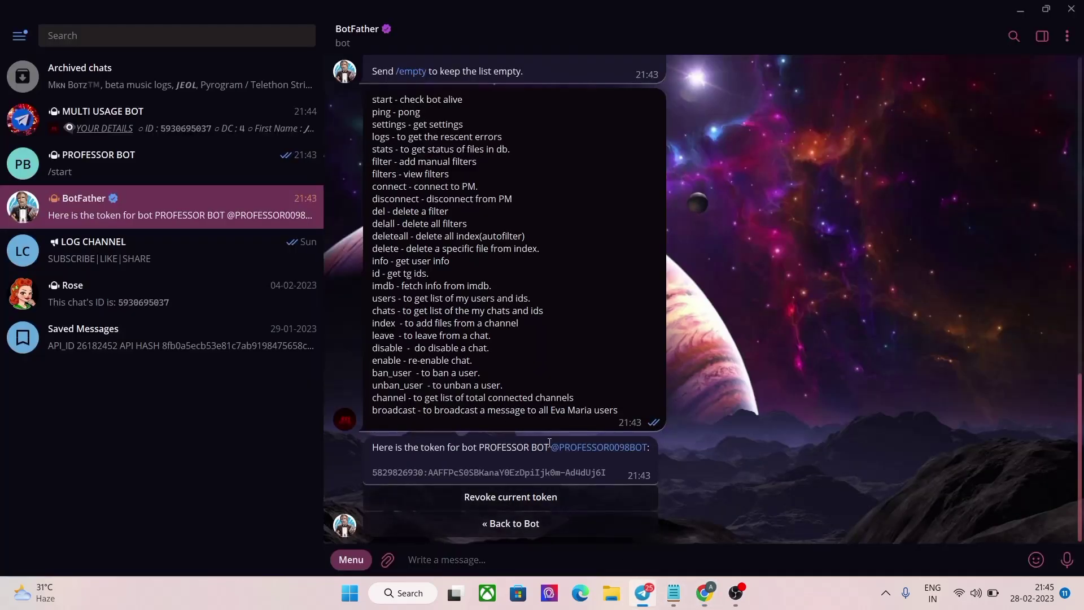
{"action": "right_click", "coordinate": [571, 448]}
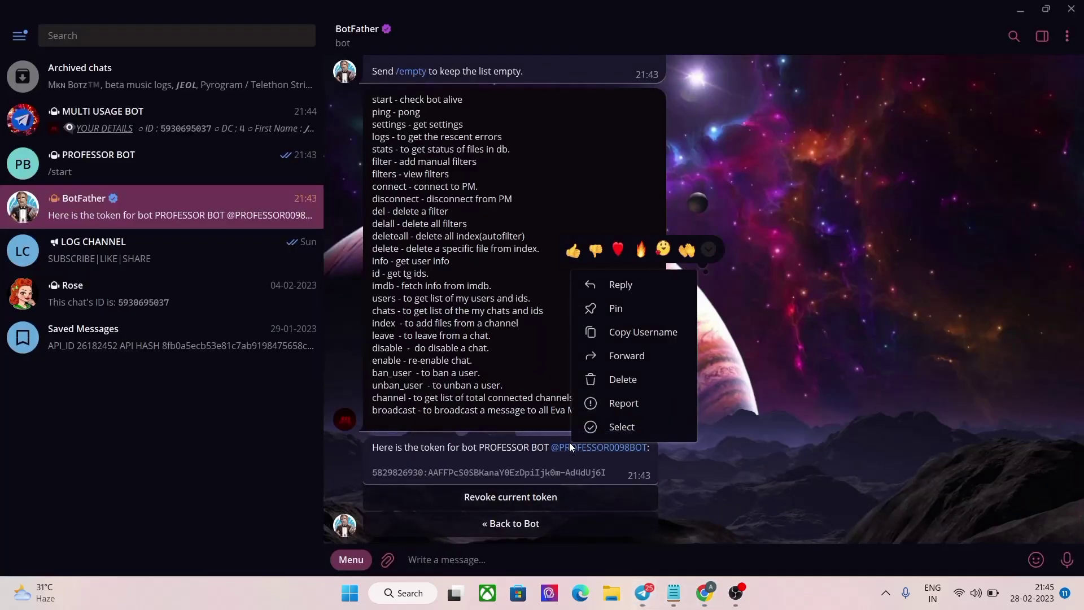
{"action": "left_click", "coordinate": [607, 334]}
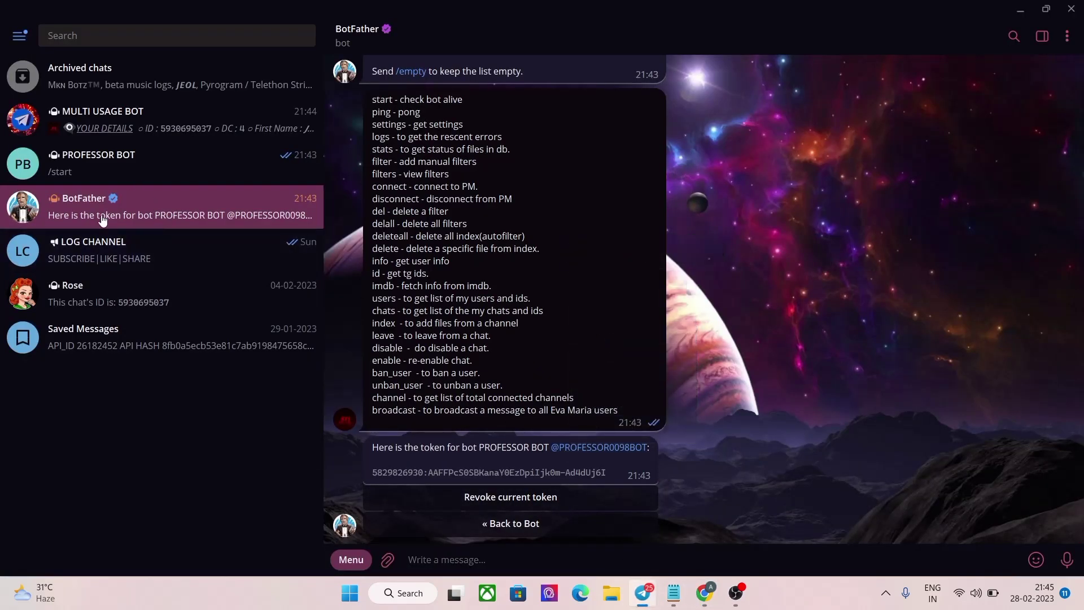
{"action": "left_click", "coordinate": [82, 243]}
Step: Open LOG CHANNEL's Administrators list through Manage Channel
{"action": "left_click", "coordinate": [428, 34]}
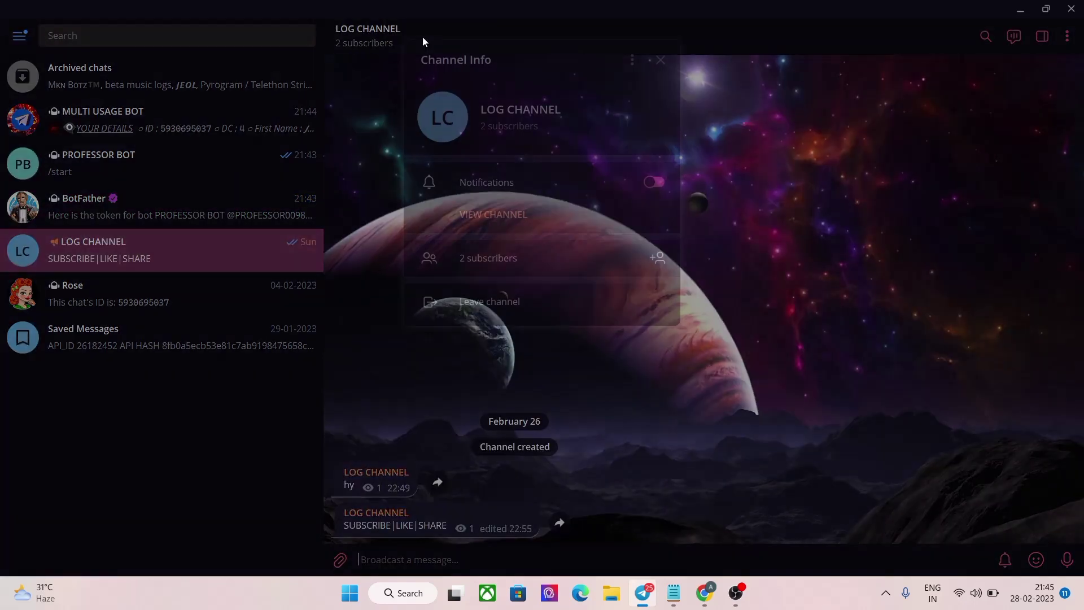
{"action": "left_click", "coordinate": [641, 62]}
{"action": "left_click", "coordinate": [595, 136]}
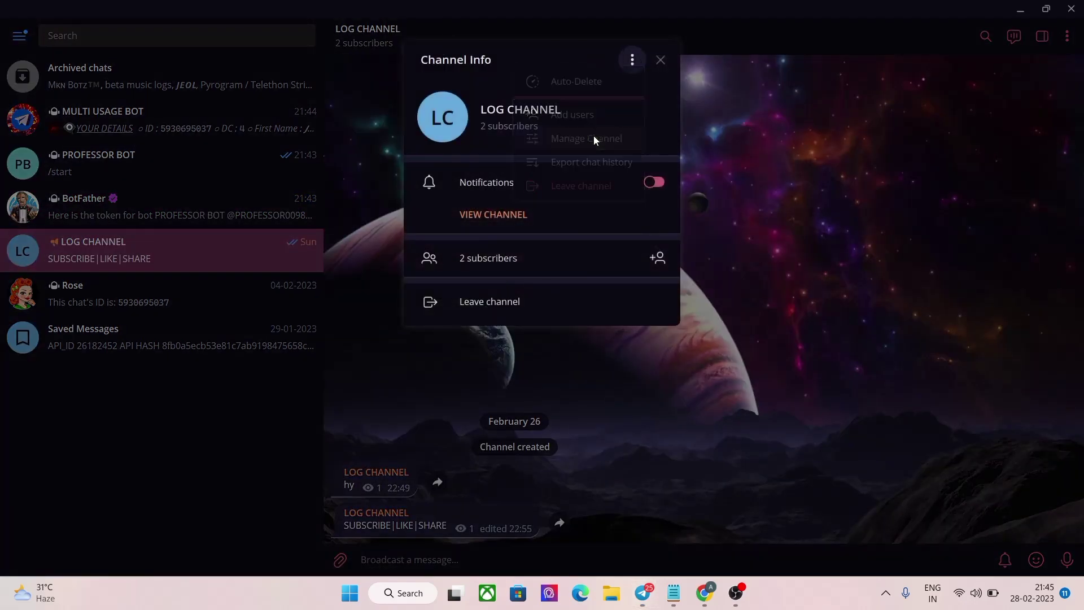
{"action": "left_click", "coordinate": [490, 381]}
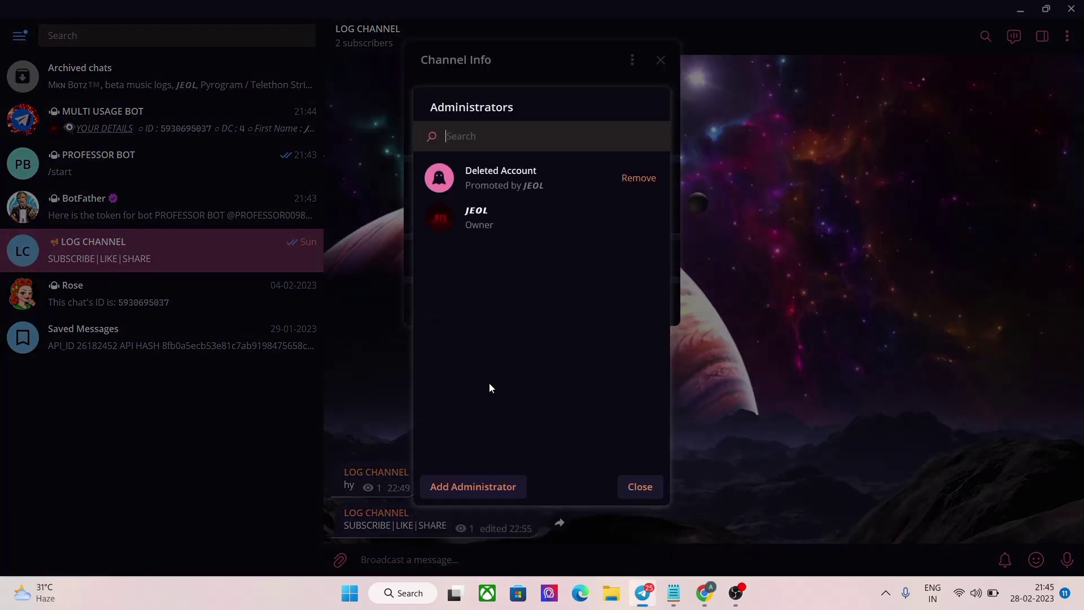
Step: Add PROFESSOR BOT as a channel administrator and save its rights
{"action": "left_click", "coordinate": [473, 485]}
{"action": "right_click", "coordinate": [476, 138]}
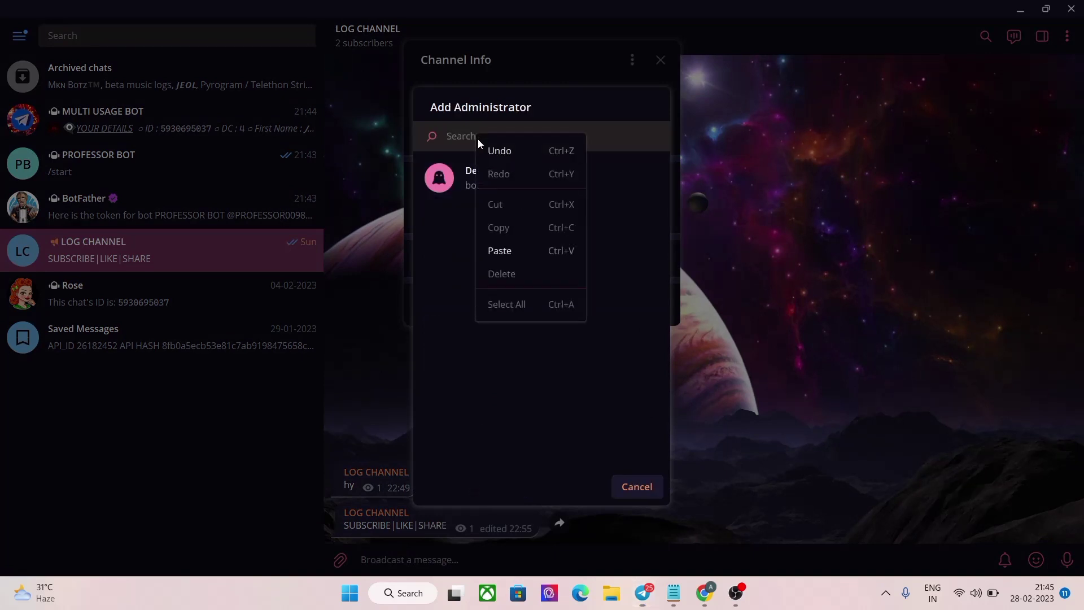
{"action": "left_click", "coordinate": [499, 251]}
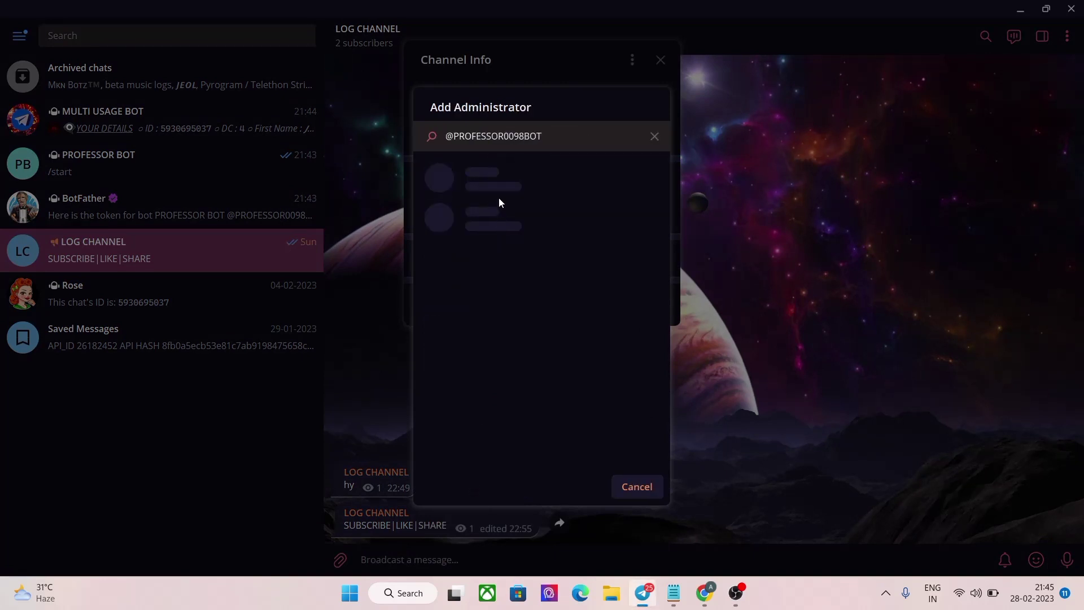
{"action": "left_click", "coordinate": [501, 192]}
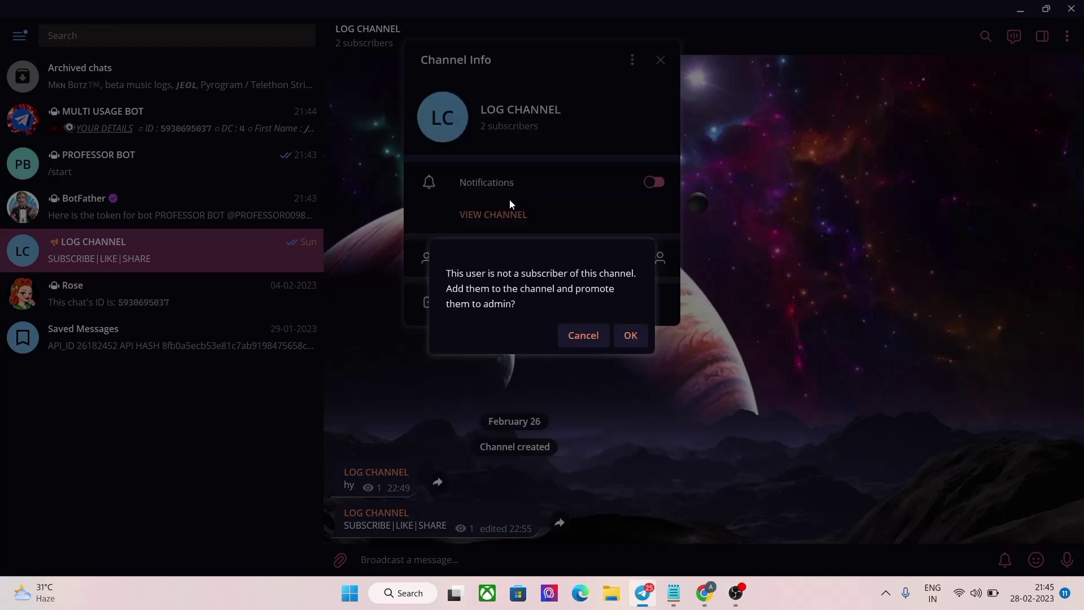
{"action": "left_click", "coordinate": [623, 337]}
{"action": "left_click", "coordinate": [644, 459]}
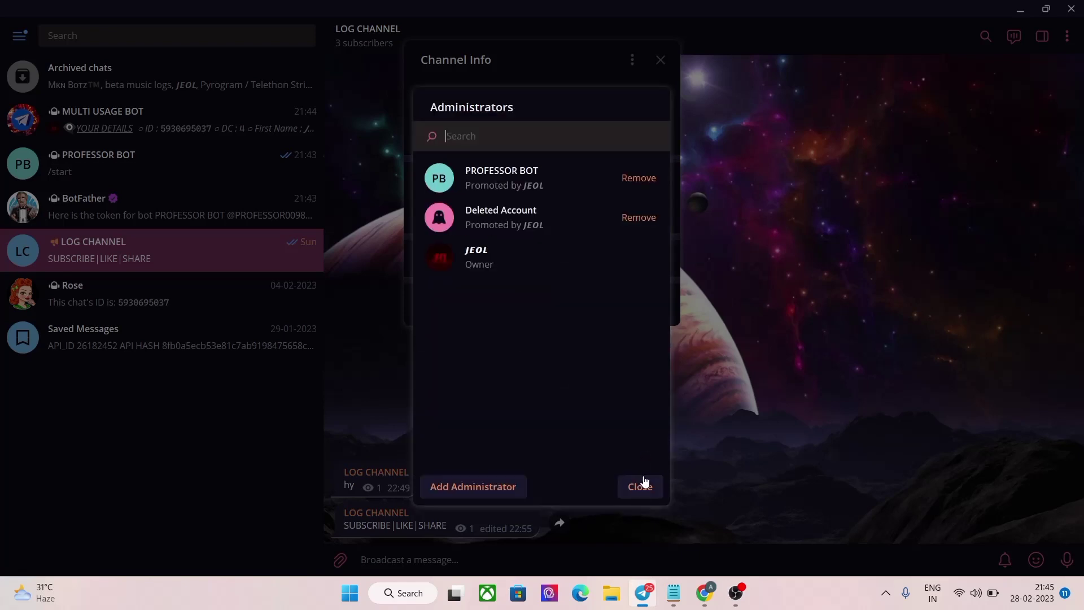
{"action": "left_click", "coordinate": [642, 489]}
{"action": "left_click", "coordinate": [640, 543]}
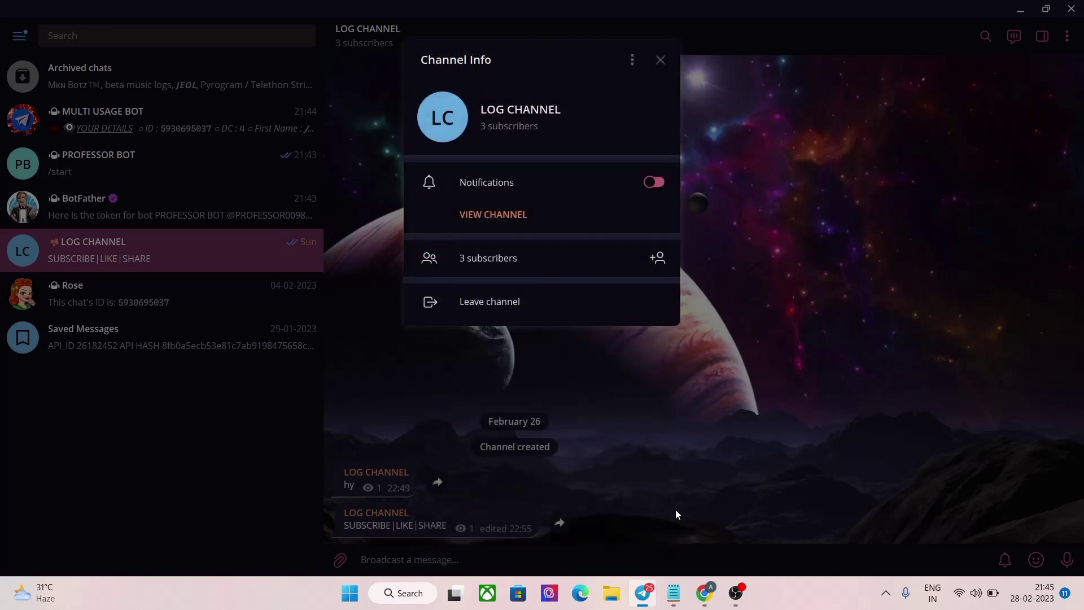
{"action": "left_click", "coordinate": [571, 497]}
Step: Forward the SUBSCRIBE|LIKE|SHARE post to MULTI USAGE BOT and copy the returned channel ID
{"action": "left_click", "coordinate": [559, 523]}
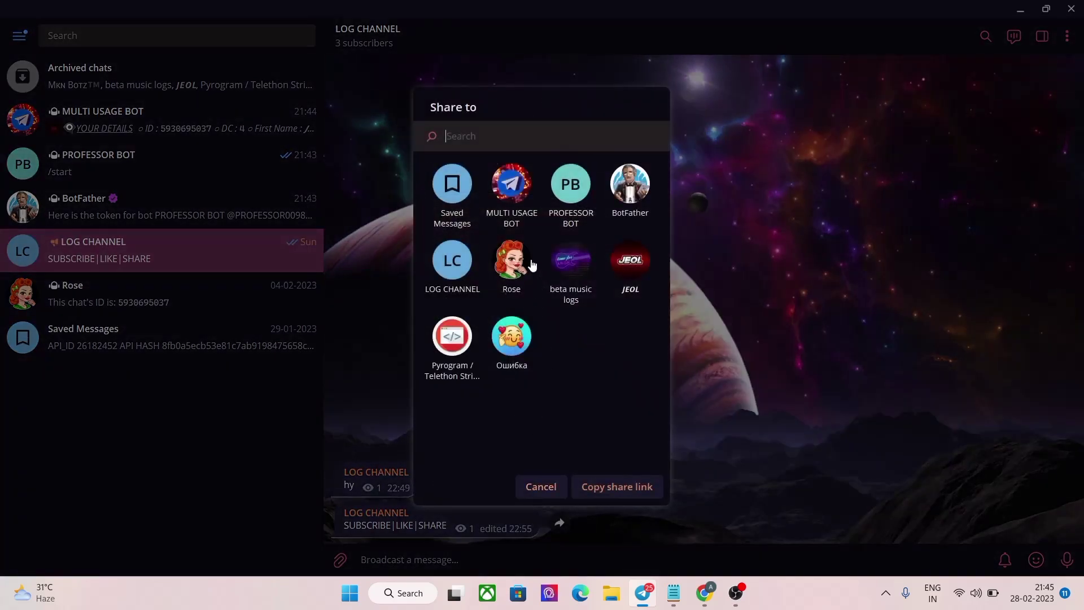
{"action": "left_click", "coordinate": [504, 180]}
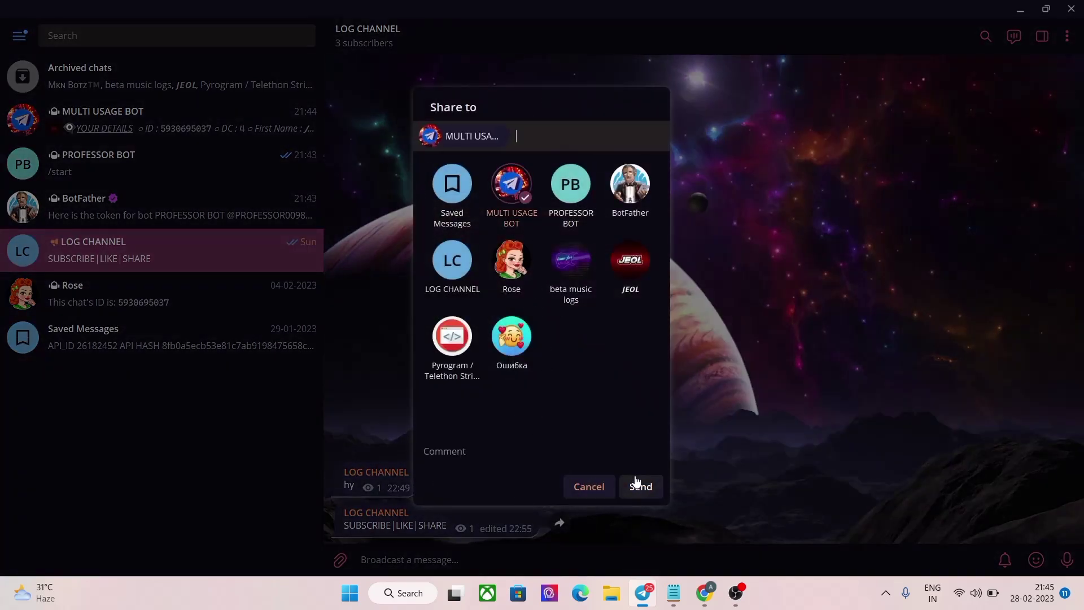
{"action": "left_click", "coordinate": [637, 482]}
{"action": "left_click", "coordinate": [133, 129]}
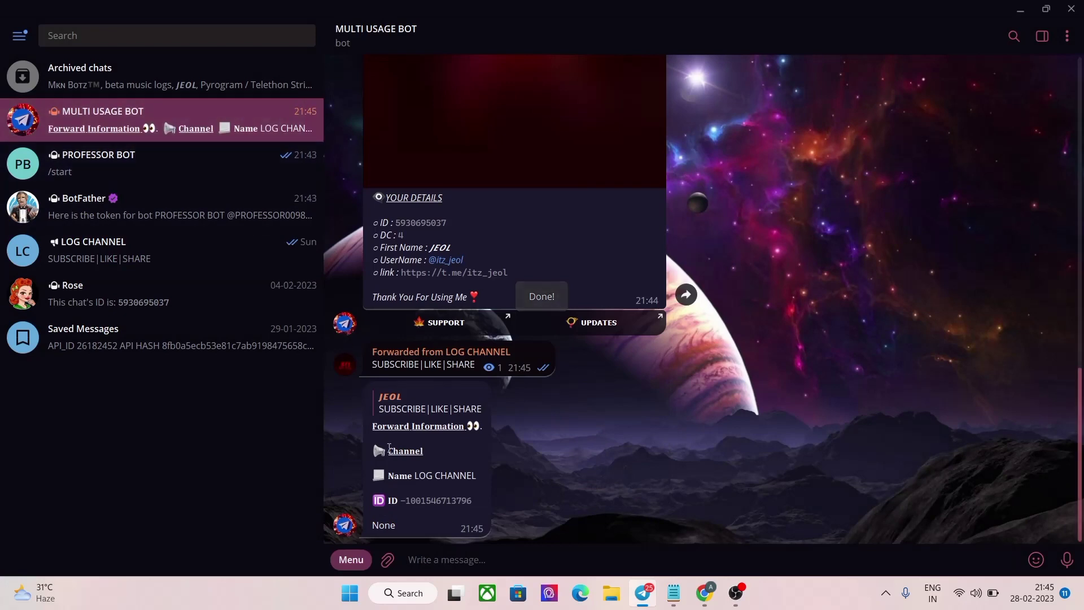
{"action": "left_click", "coordinate": [437, 500]}
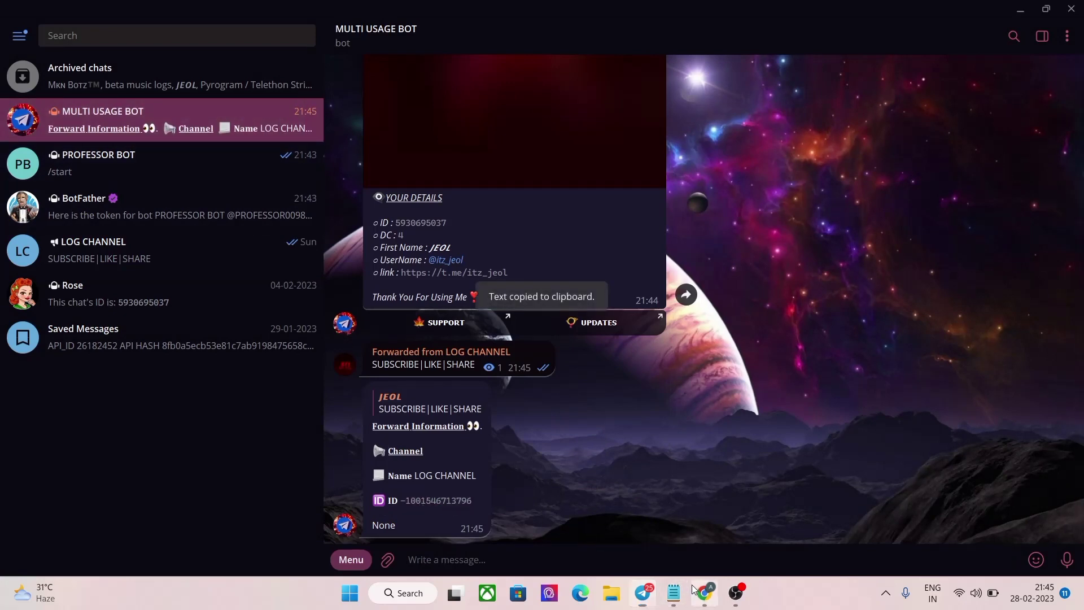
{"action": "left_click", "coordinate": [705, 593]}
Step: Paste the copied channel ID into the LOG_CHANNEL config var
{"action": "right_click", "coordinate": [358, 330]}
{"action": "left_click", "coordinate": [344, 305]}
{"action": "right_click", "coordinate": [344, 305]}
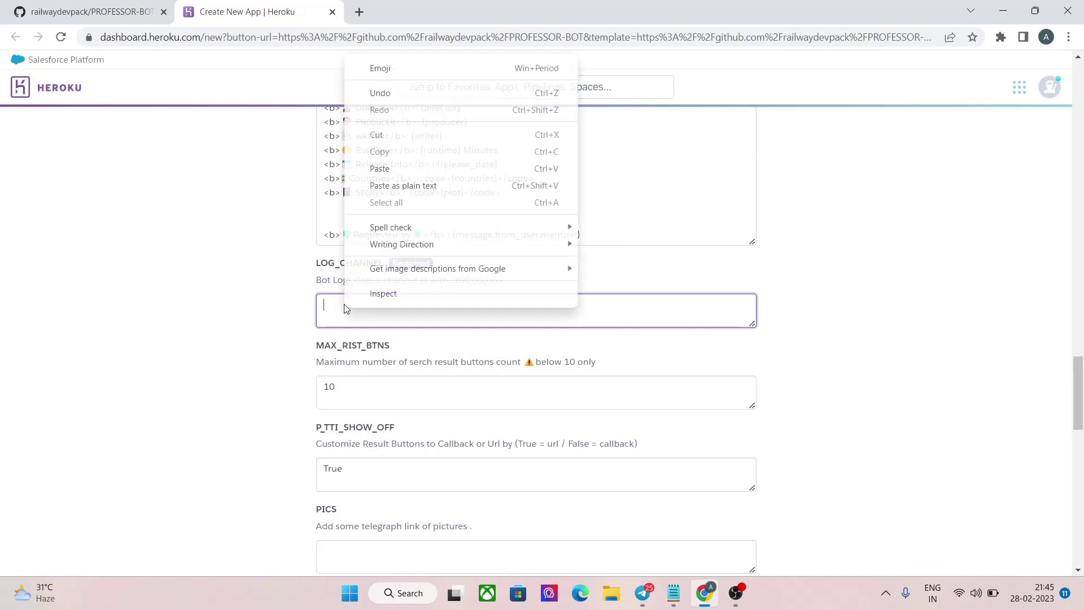
{"action": "left_click", "coordinate": [378, 169]}
Step: Review the filled config vars and open a new blank browser tab
{"action": "scroll", "coordinate": [434, 338], "scroll_direction": "down", "scroll_amount": 6}
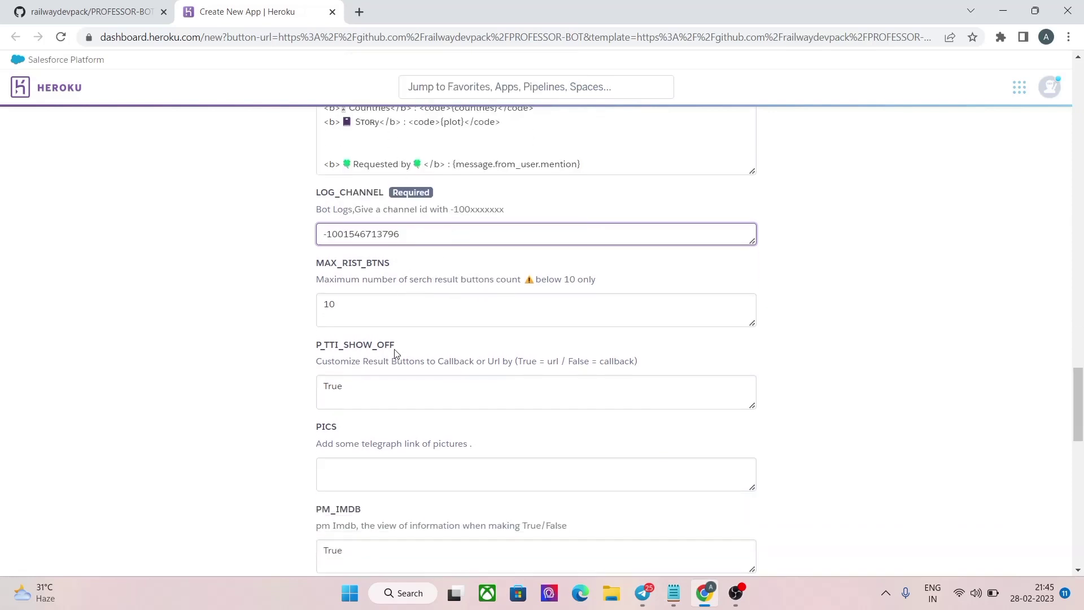
{"action": "scroll", "coordinate": [430, 387], "scroll_direction": "down", "scroll_amount": 9}
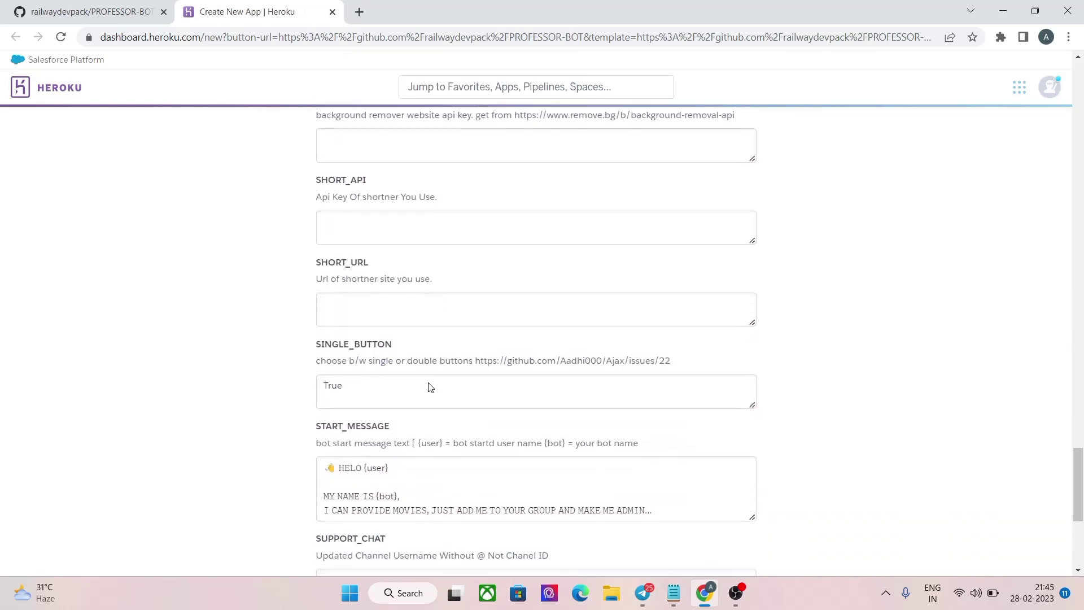
{"action": "scroll", "coordinate": [430, 387], "scroll_direction": "down", "scroll_amount": 2}
{"action": "scroll", "coordinate": [427, 381], "scroll_direction": "up", "scroll_amount": 10}
{"action": "scroll", "coordinate": [425, 380], "scroll_direction": "up", "scroll_amount": 15}
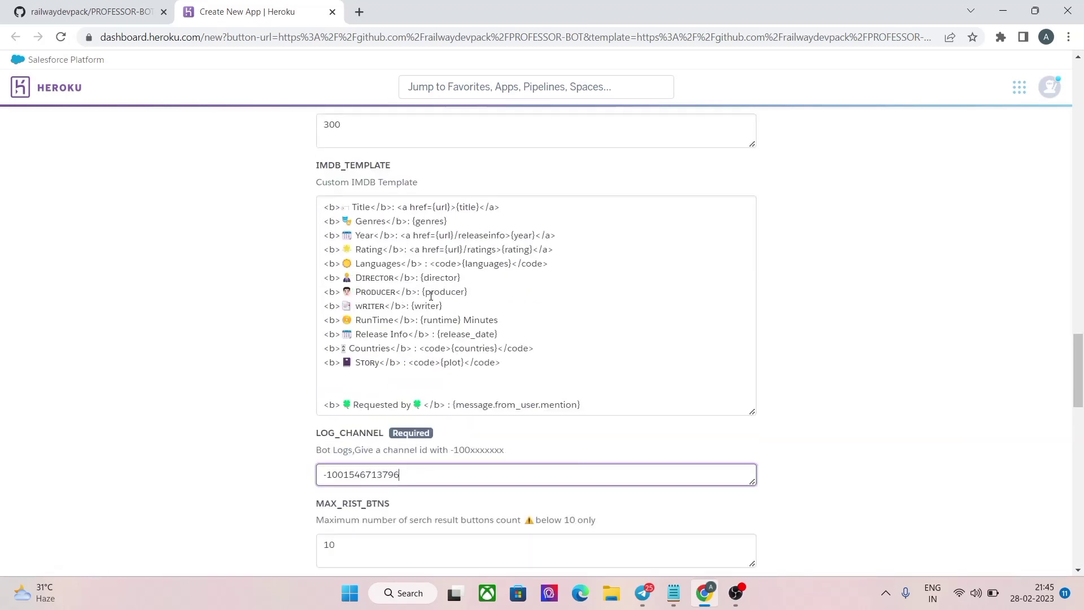
{"action": "scroll", "coordinate": [434, 302], "scroll_direction": "up", "scroll_amount": 2}
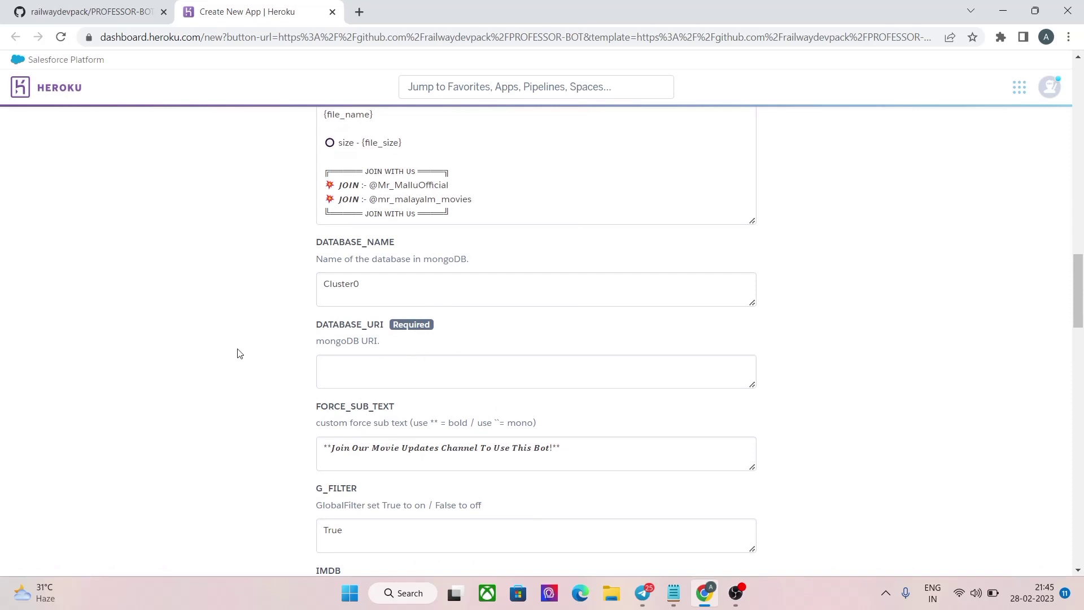
{"action": "left_click_drag", "start_coordinate": [319, 321], "coordinate": [463, 318]}
{"action": "left_click", "coordinate": [466, 319]}
{"action": "left_click", "coordinate": [363, 9]}
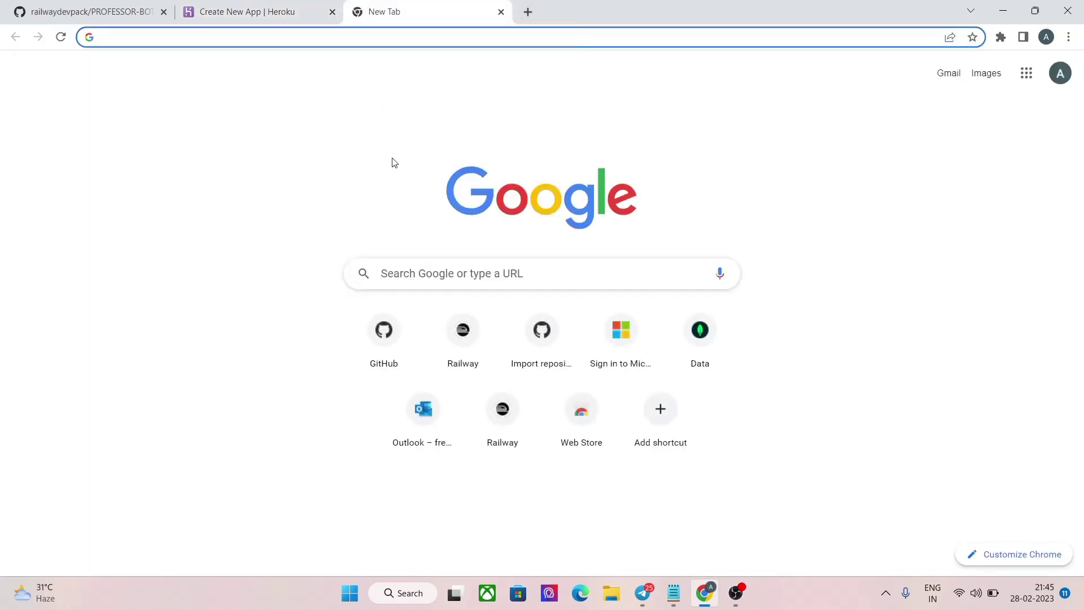
Step: Open the Temp Mail website and generate a new temporary address
{"action": "left_click", "coordinate": [438, 276]}
{"action": "left_click", "coordinate": [438, 306]}
{"action": "left_click", "coordinate": [257, 225]}
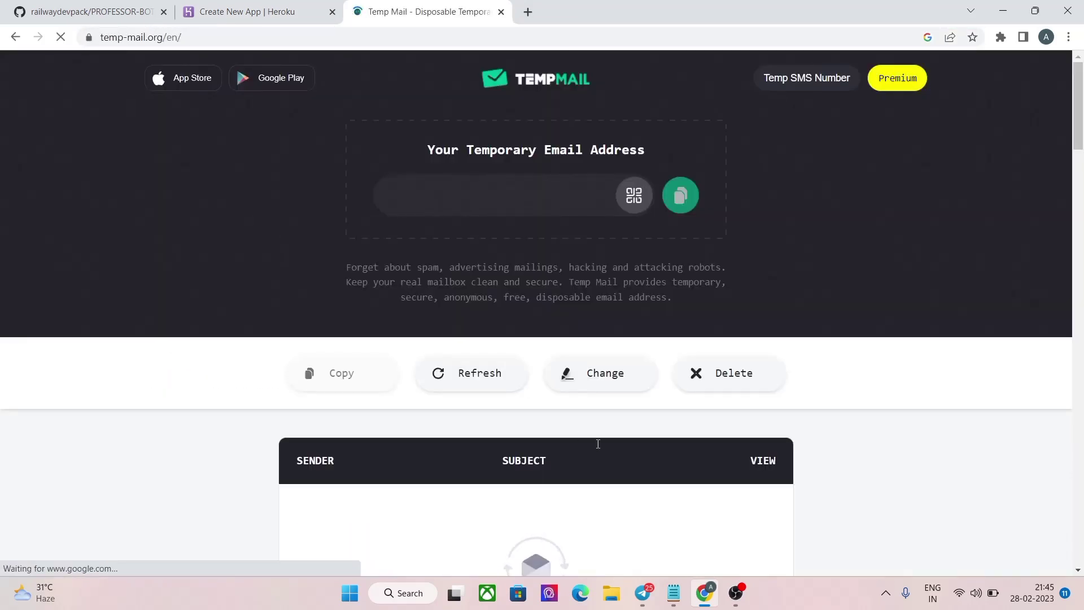
{"action": "left_click", "coordinate": [716, 377]}
Step: Search for mongodb in a new tab and open the official MongoDB site
{"action": "left_click", "coordinate": [526, 11]}
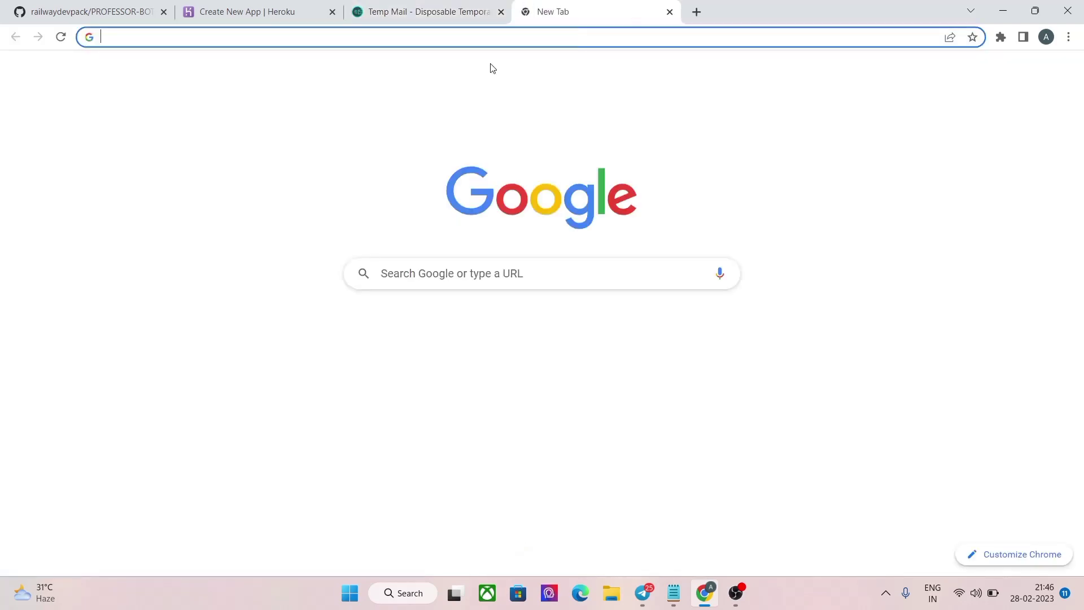
{"action": "type", "text": "mo"}
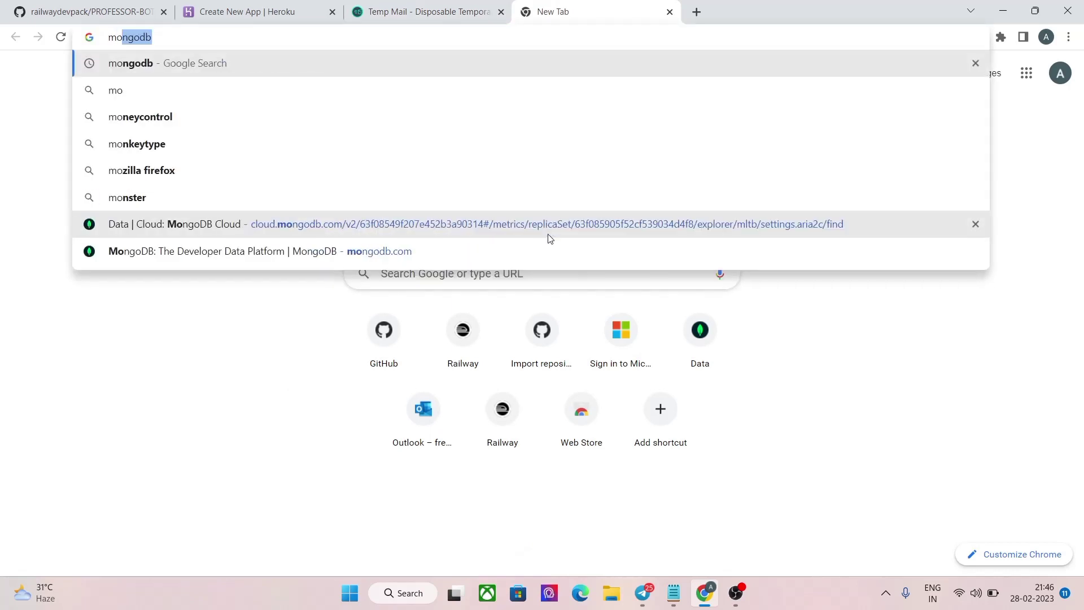
{"action": "key", "text": "Return"}
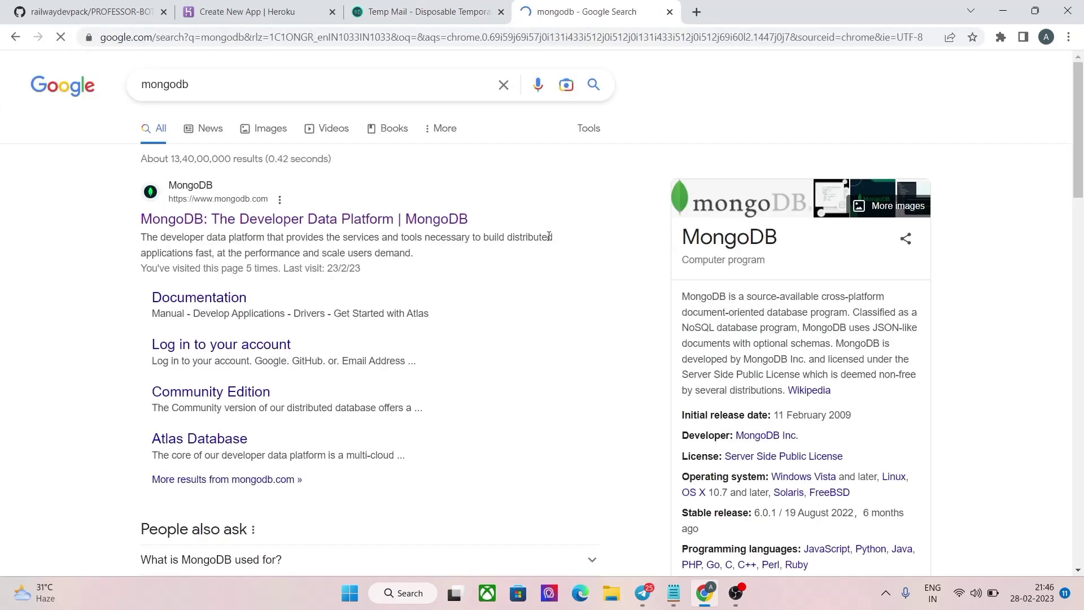
{"action": "left_click", "coordinate": [286, 220]}
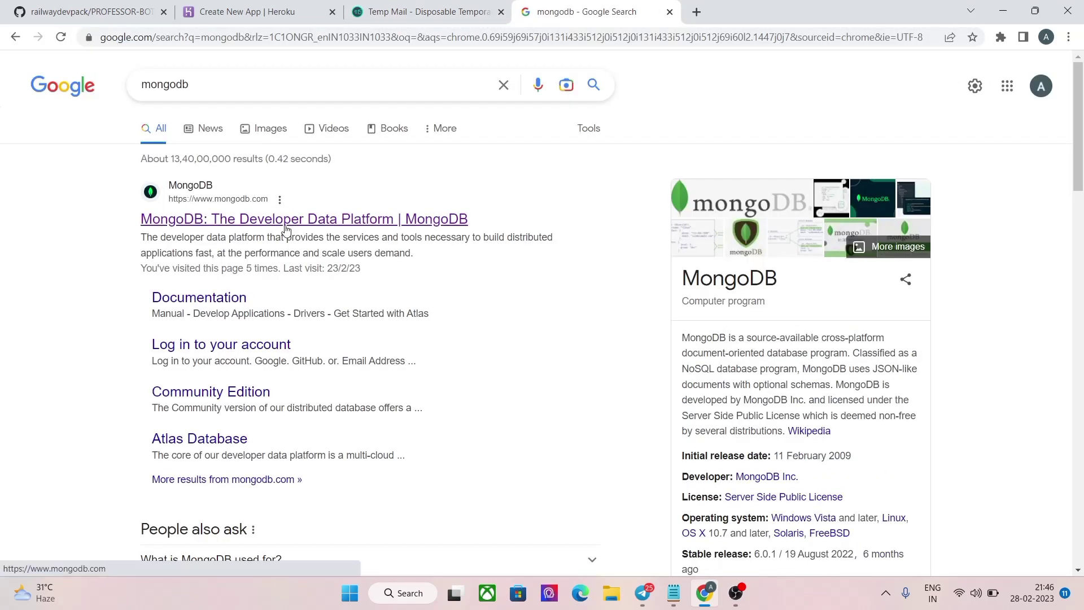
{"action": "left_click", "coordinate": [271, 211]}
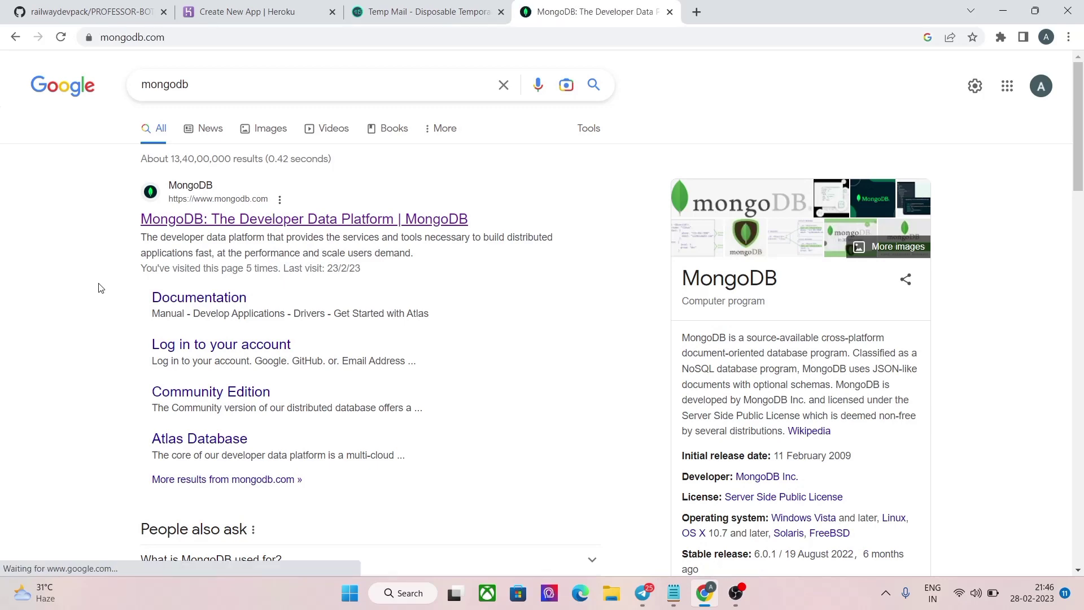
Step: Copy the temporary email address and go to MongoDB's sign-in page
{"action": "left_click", "coordinate": [462, 4]}
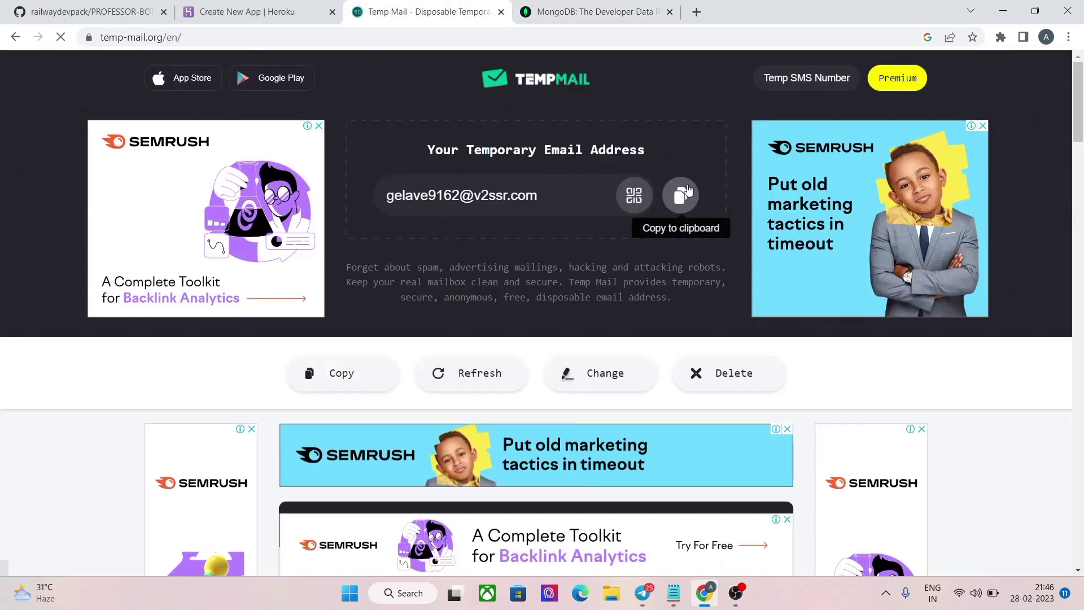
{"action": "left_click", "coordinate": [681, 195]}
{"action": "left_click", "coordinate": [581, 11]}
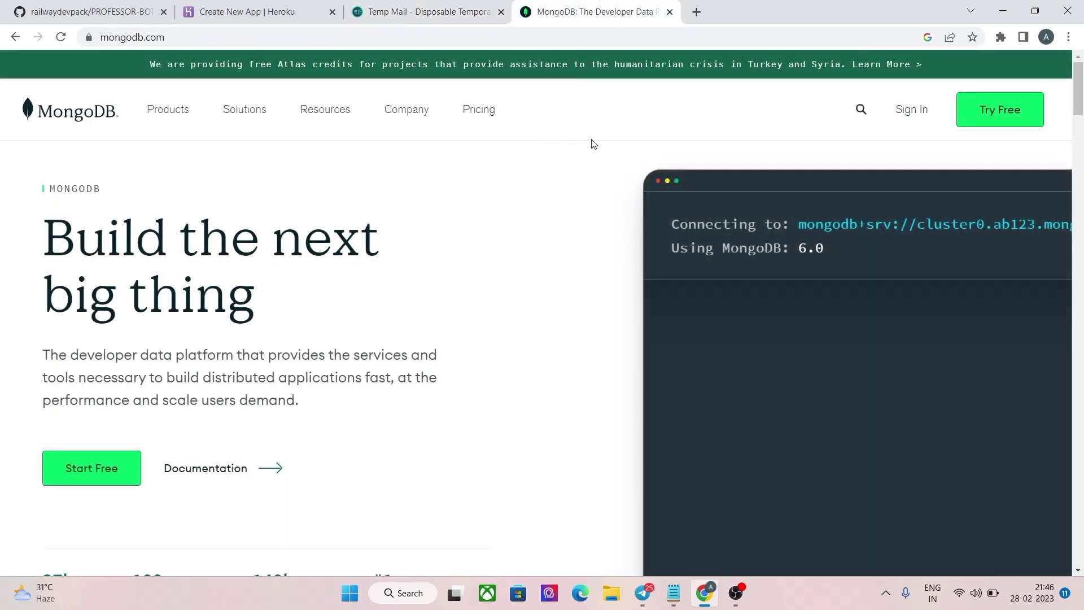
{"action": "left_click", "coordinate": [924, 108]}
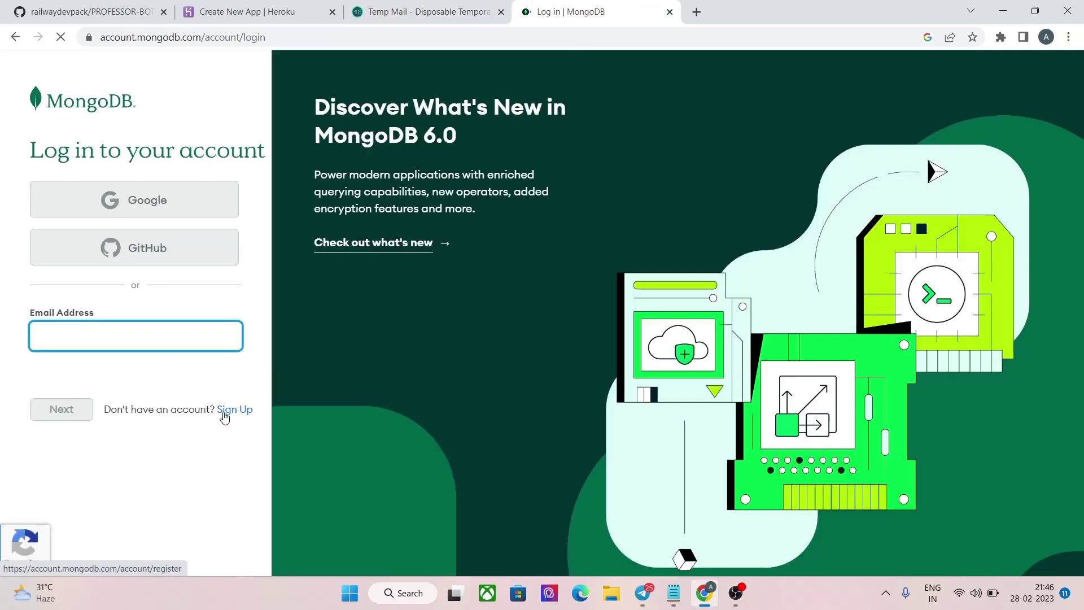
Step: Start a new MongoDB account and paste the temporary email into the email field
{"action": "left_click", "coordinate": [225, 411]}
{"action": "left_click", "coordinate": [314, 357]}
{"action": "right_click", "coordinate": [314, 359]}
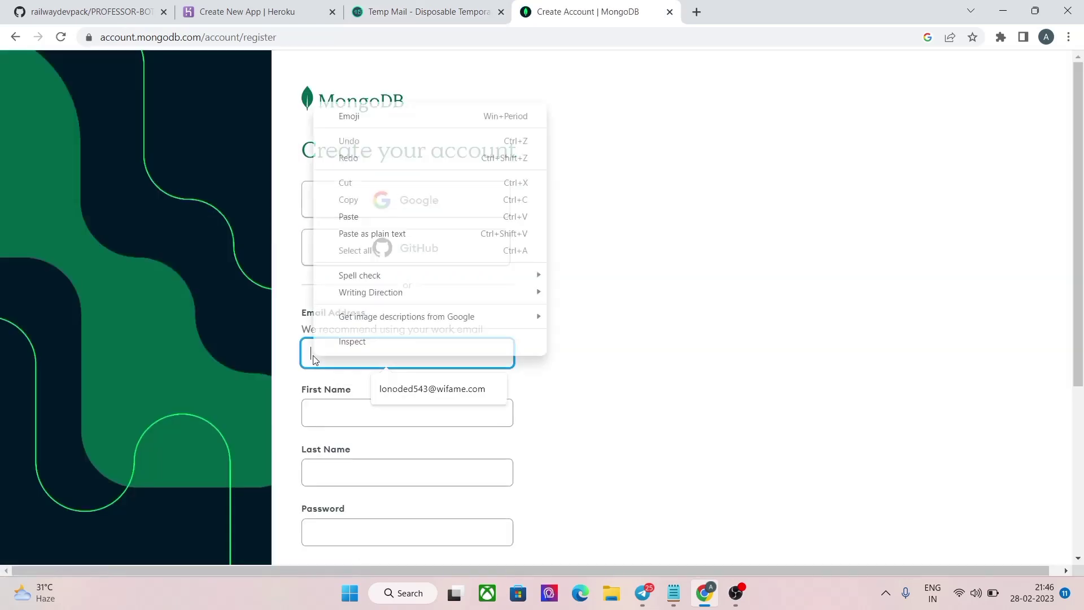
{"action": "left_click", "coordinate": [371, 216]}
Step: Fill in the first name, last name and account password
{"action": "left_click", "coordinate": [334, 401]}
{"action": "type", "text": "pr"}
{"action": "left_click", "coordinate": [387, 460]}
{"action": "type", "text": "bot"}
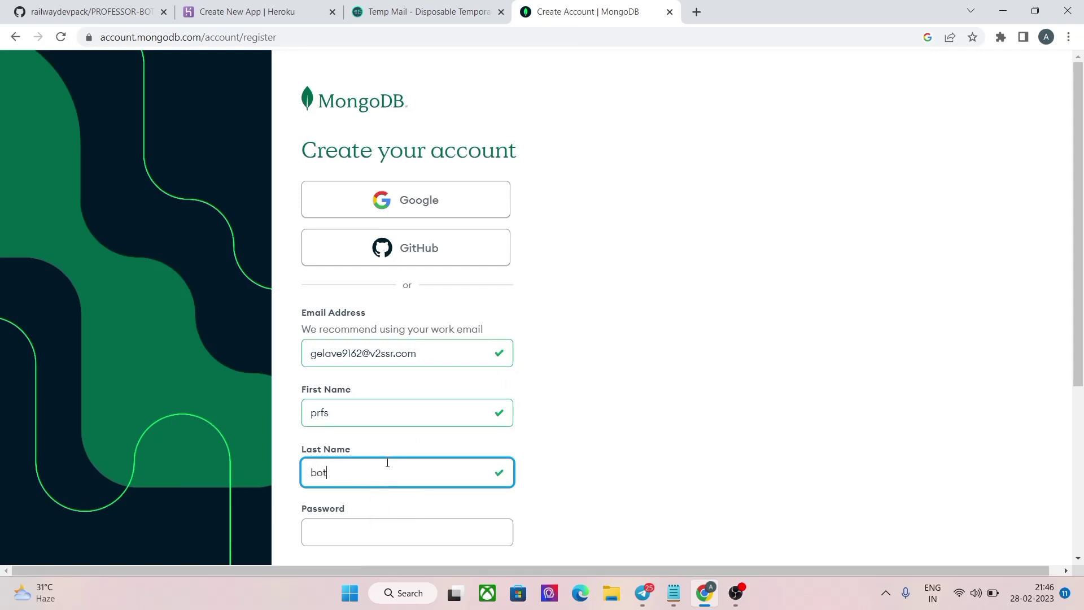
{"action": "scroll", "coordinate": [387, 463], "scroll_direction": "down", "scroll_amount": 3}
{"action": "left_click", "coordinate": [387, 388]}
{"action": "type", "text": "•"}
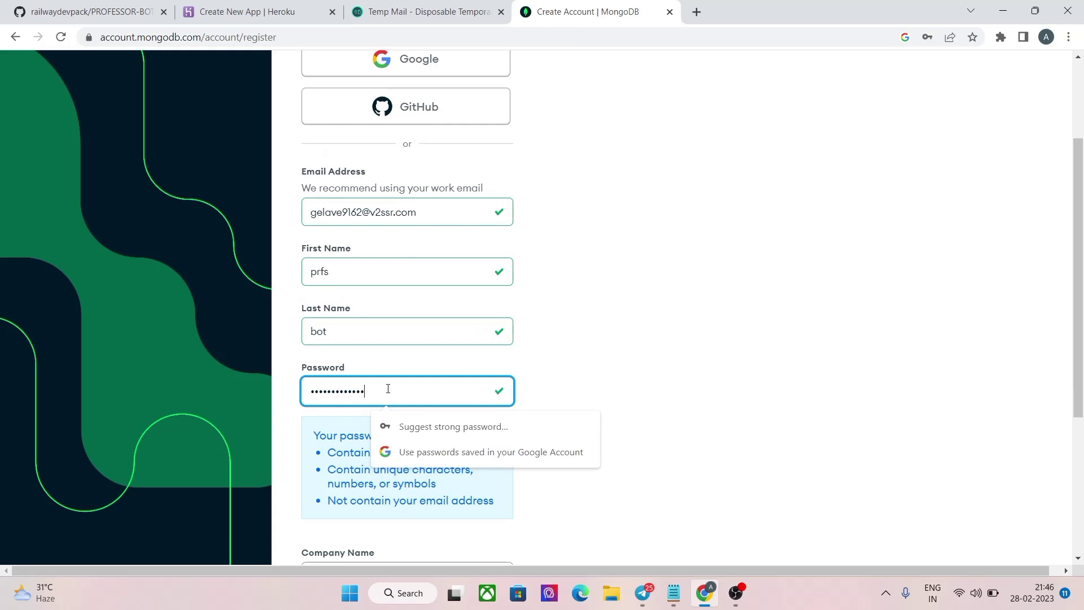
{"action": "scroll", "coordinate": [388, 388], "scroll_direction": "down", "scroll_amount": 3}
Step: Accept the Privacy Policy and Terms of Service and enter a company name
{"action": "left_click", "coordinate": [307, 398]}
{"action": "left_click", "coordinate": [322, 361]}
{"action": "type", "text": "blaa"}
{"action": "scroll", "coordinate": [322, 361], "scroll_direction": "down", "scroll_amount": 1}
Step: Start the reCAPTCHA check and solve the bridge image challenge
{"action": "left_click", "coordinate": [319, 445]}
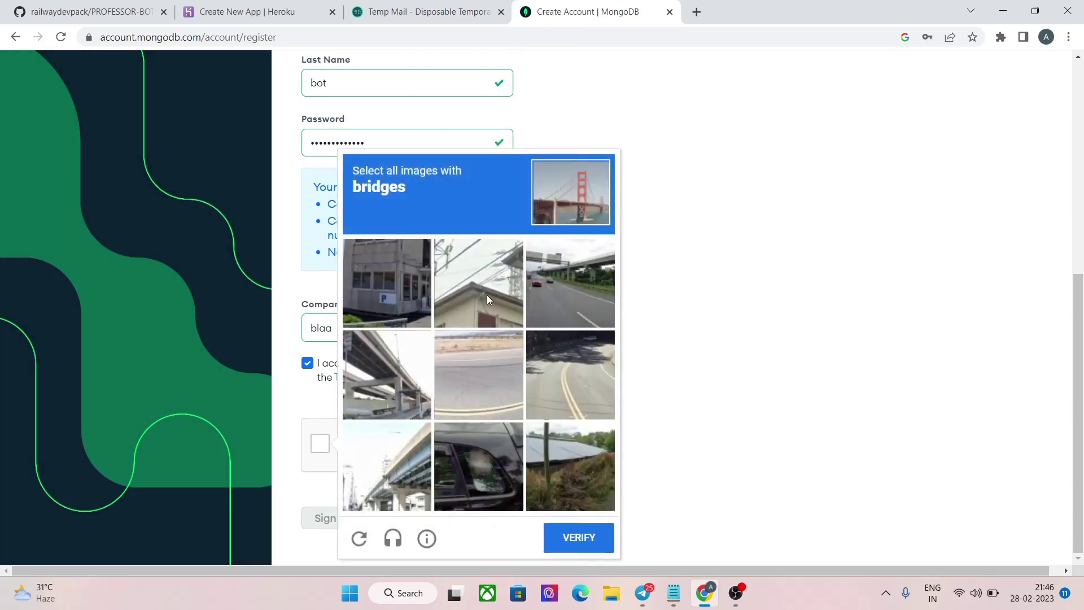
{"action": "left_click", "coordinate": [540, 269]}
{"action": "left_click", "coordinate": [395, 390]}
{"action": "left_click", "coordinate": [392, 460]}
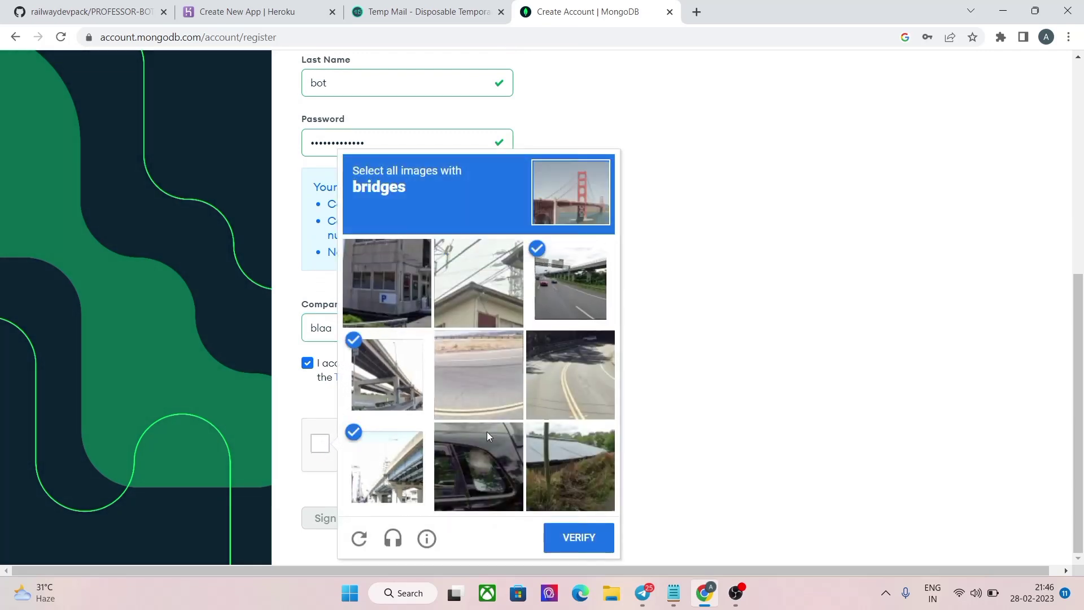
{"action": "left_click", "coordinate": [435, 307]}
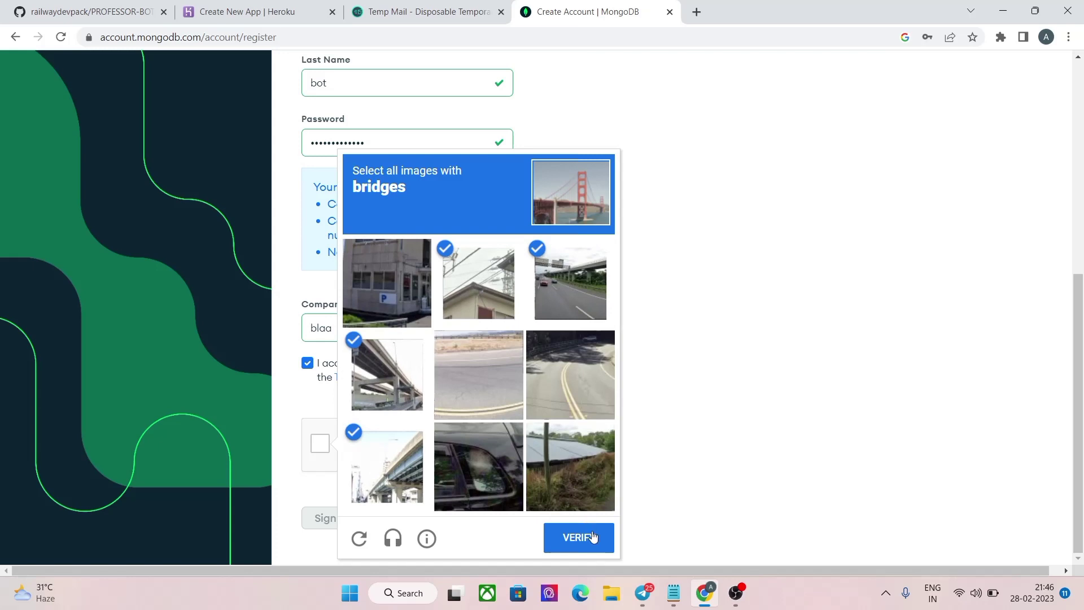
{"action": "left_click", "coordinate": [584, 533]}
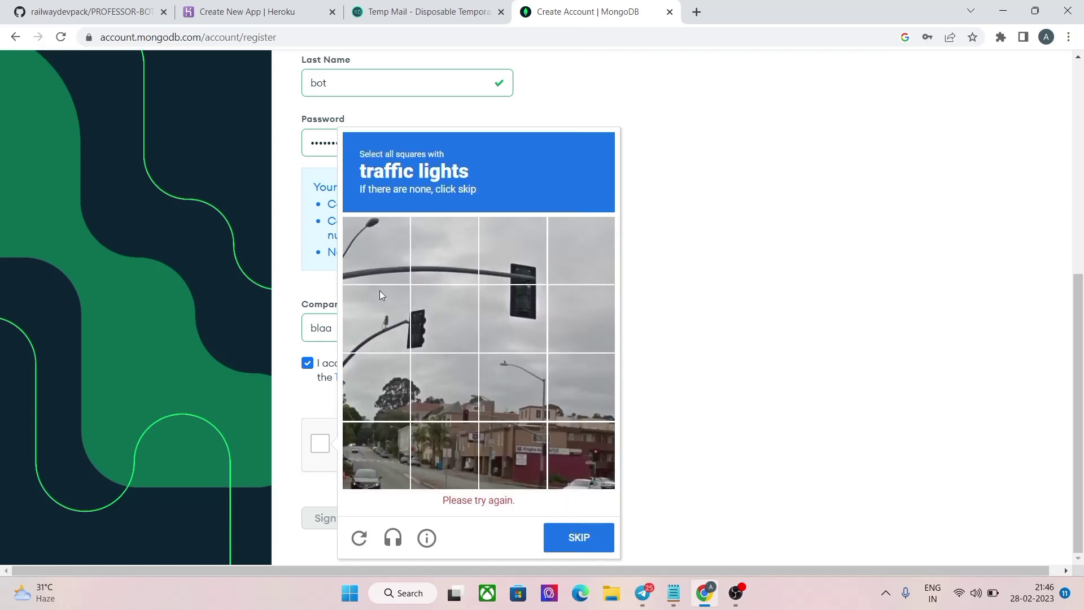
Step: Solve the traffic-light image challenge
{"action": "left_click", "coordinate": [366, 331]}
{"action": "left_click", "coordinate": [513, 319]}
{"action": "left_click", "coordinate": [497, 280]}
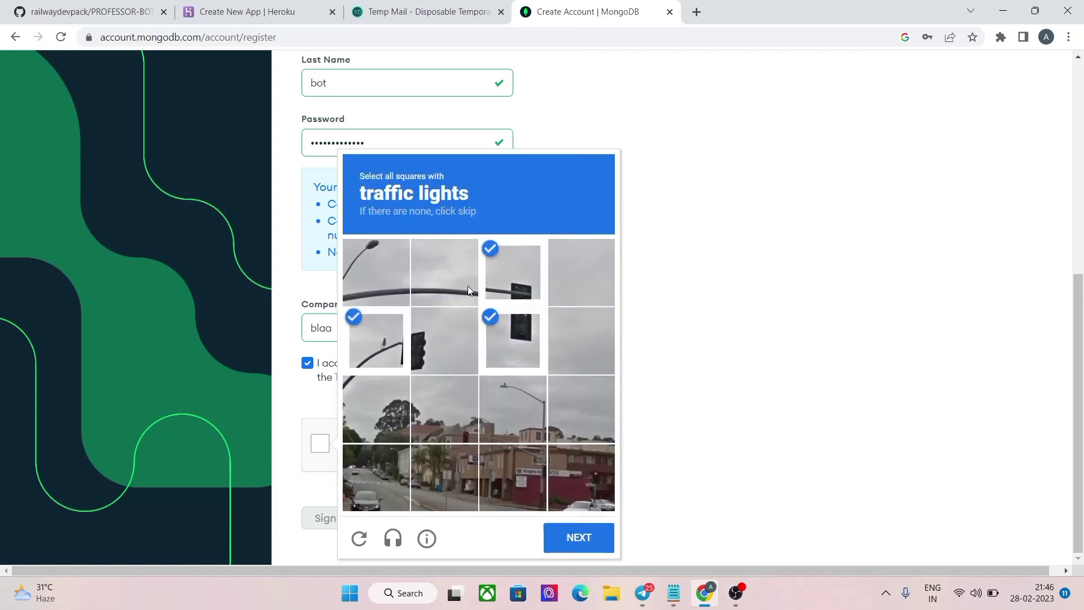
{"action": "left_click", "coordinate": [432, 346]}
{"action": "left_click", "coordinate": [570, 534]}
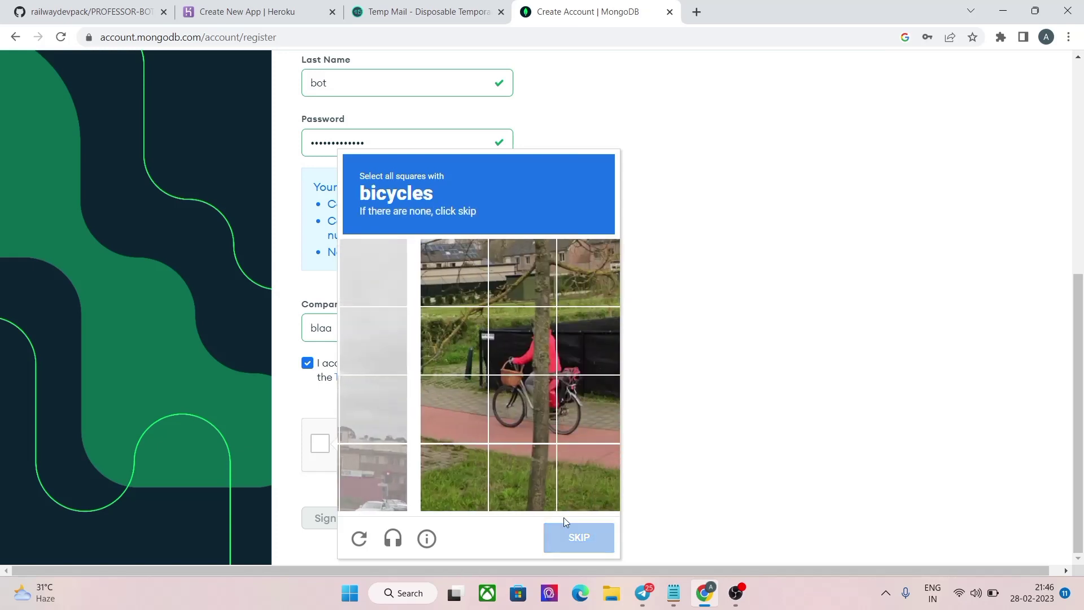
Step: Solve the bicycle image challenge
{"action": "left_click", "coordinate": [430, 345]}
{"action": "left_click", "coordinate": [499, 344]}
{"action": "left_click", "coordinate": [496, 402]}
{"action": "left_click", "coordinate": [446, 407]}
{"action": "left_click", "coordinate": [572, 537]}
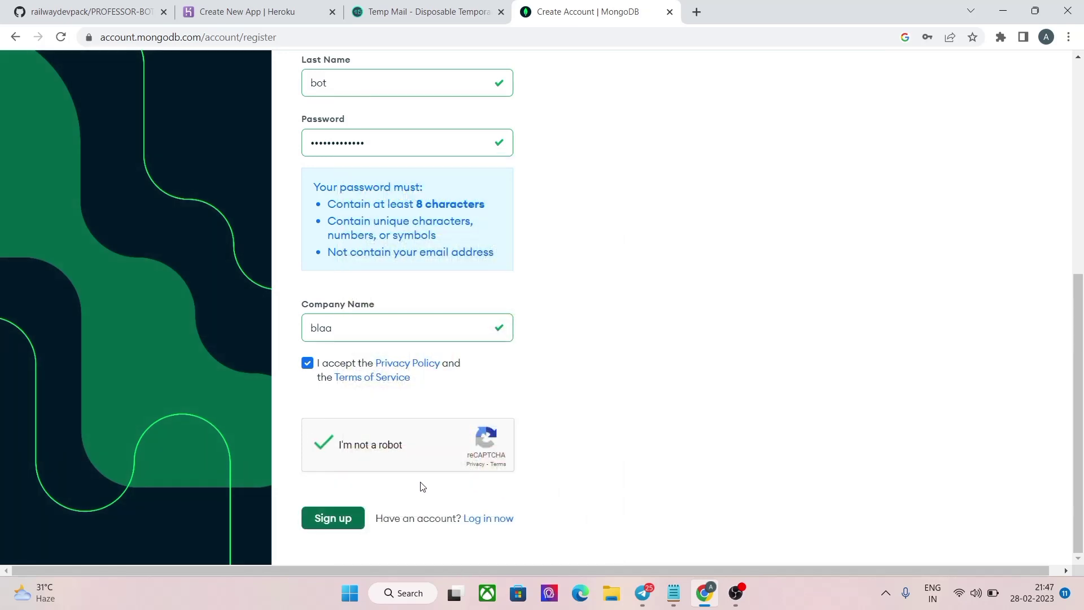
Step: Submit the registration, decline saving the password, and close the MongoDB page
{"action": "left_click", "coordinate": [331, 520]}
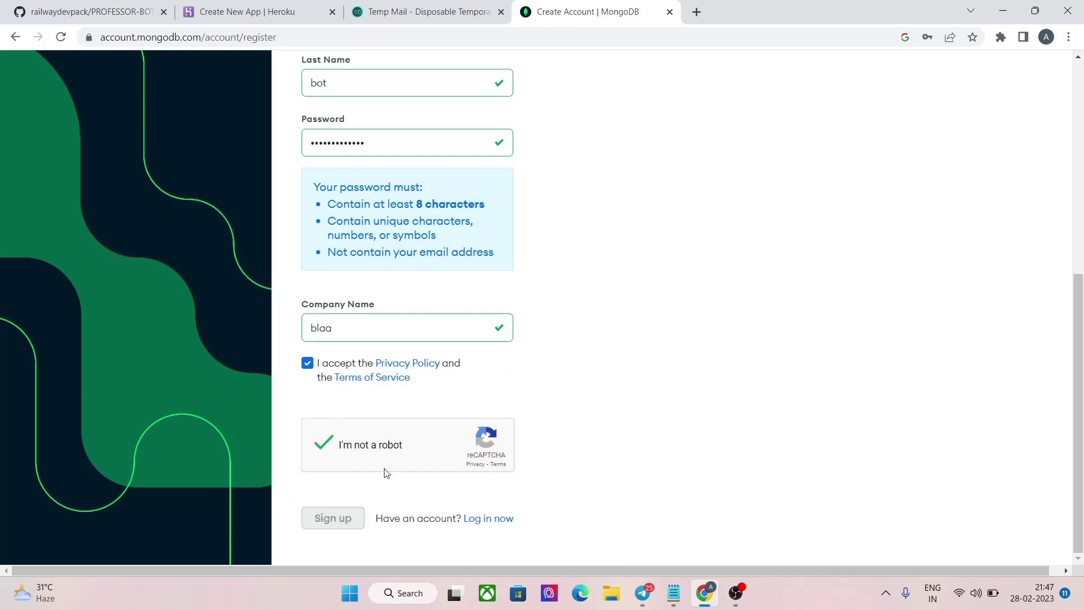
{"action": "scroll", "coordinate": [405, 472], "scroll_direction": "up", "scroll_amount": 6}
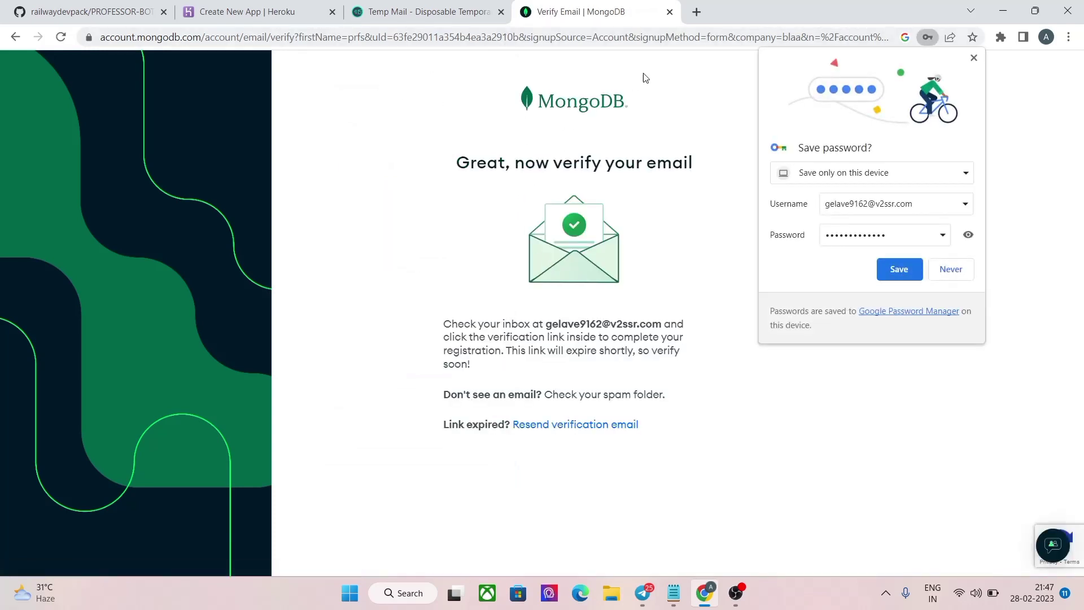
{"action": "left_click", "coordinate": [973, 57]}
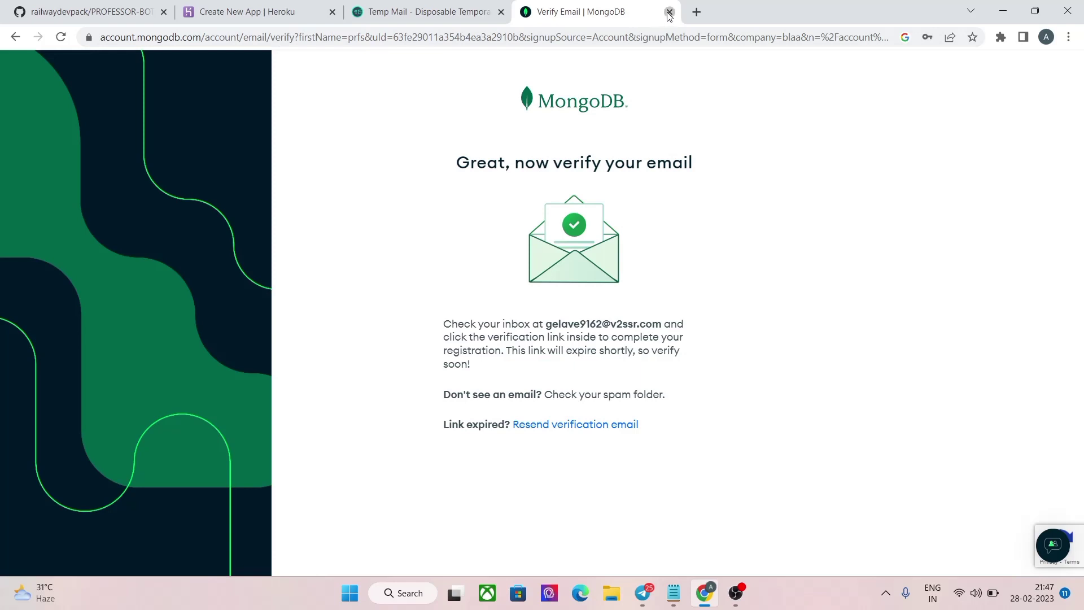
{"action": "left_click", "coordinate": [669, 12]}
Step: Open the MongoDB Cloud email in the Temp Mail inbox and click Verify Email
{"action": "scroll", "coordinate": [412, 418], "scroll_direction": "down", "scroll_amount": 3}
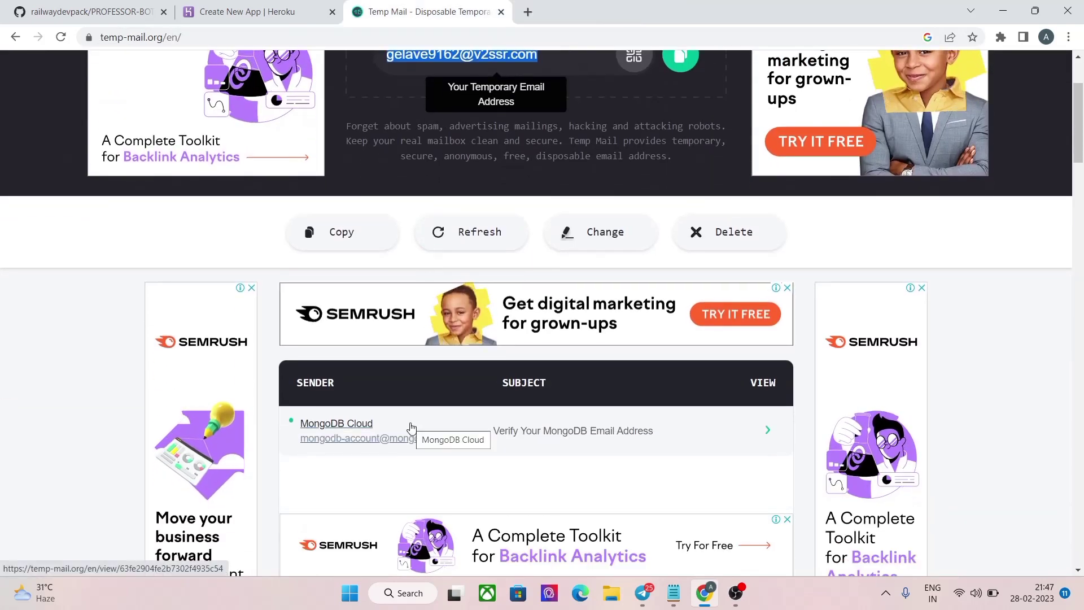
{"action": "left_click", "coordinate": [411, 430]}
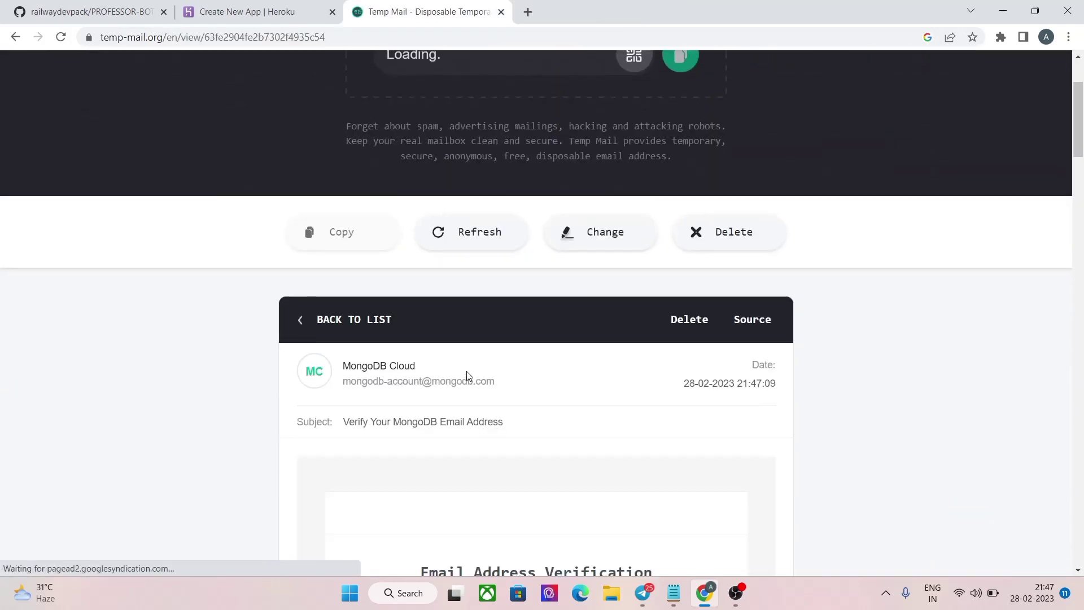
{"action": "scroll", "coordinate": [467, 371], "scroll_direction": "down", "scroll_amount": 5}
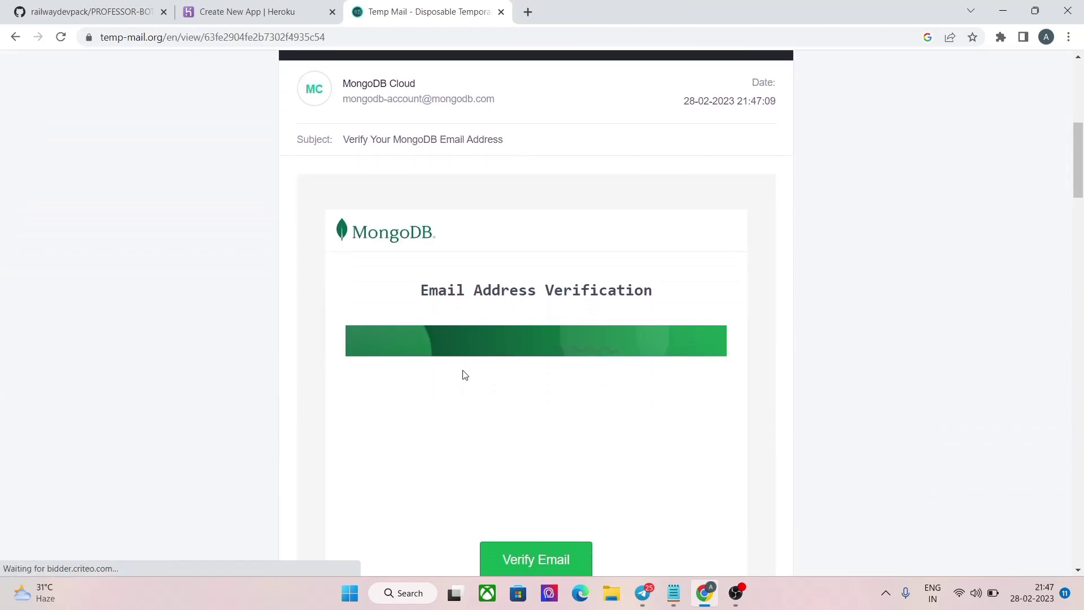
{"action": "scroll", "coordinate": [464, 375], "scroll_direction": "down", "scroll_amount": 1}
{"action": "scroll", "coordinate": [509, 435], "scroll_direction": "up", "scroll_amount": 1}
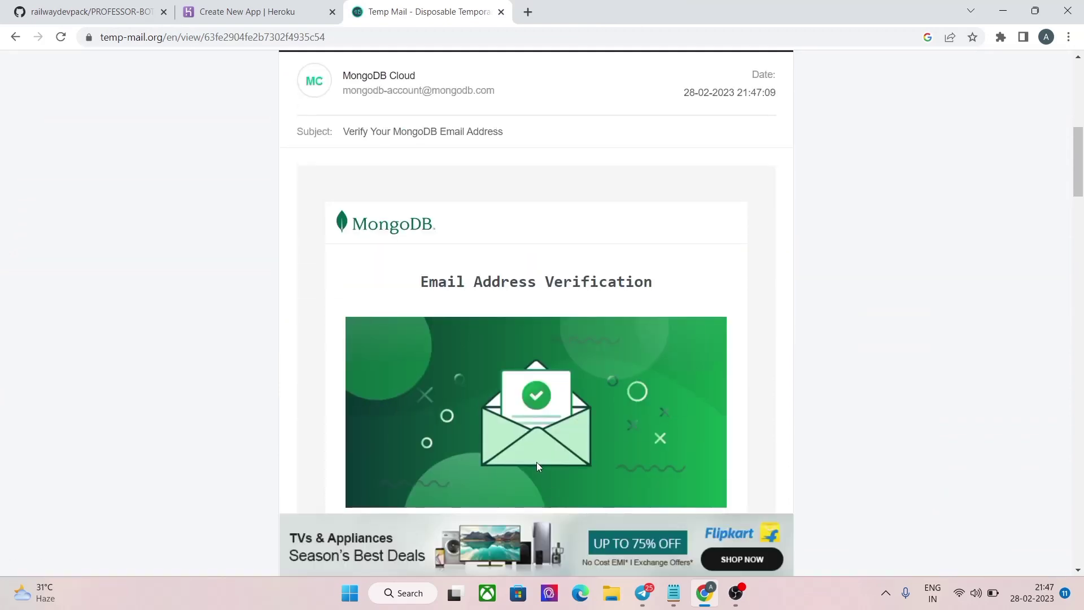
{"action": "scroll", "coordinate": [537, 462], "scroll_direction": "down", "scroll_amount": 1}
{"action": "scroll", "coordinate": [516, 419], "scroll_direction": "down", "scroll_amount": 2}
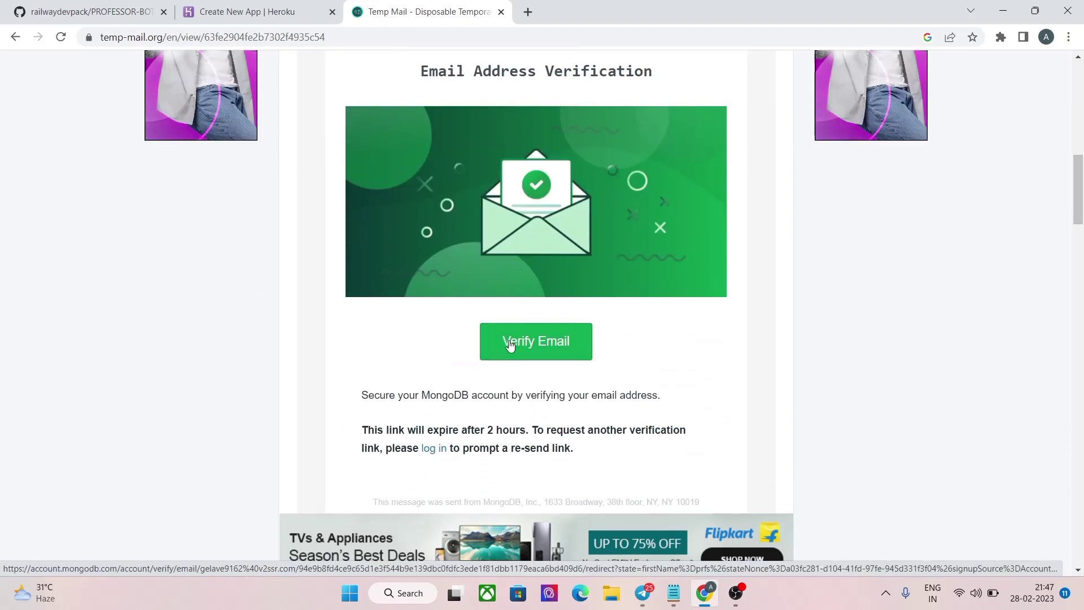
{"action": "left_click", "coordinate": [510, 343]}
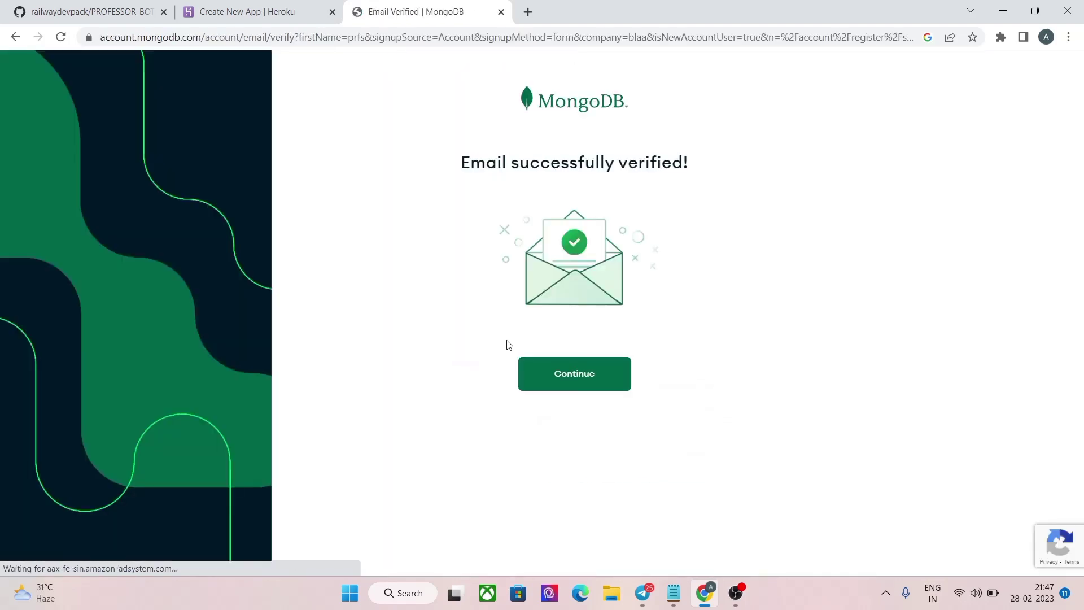
Step: Begin Atlas onboarding with goal Build a new application and application type Other
{"action": "left_click", "coordinate": [573, 366]}
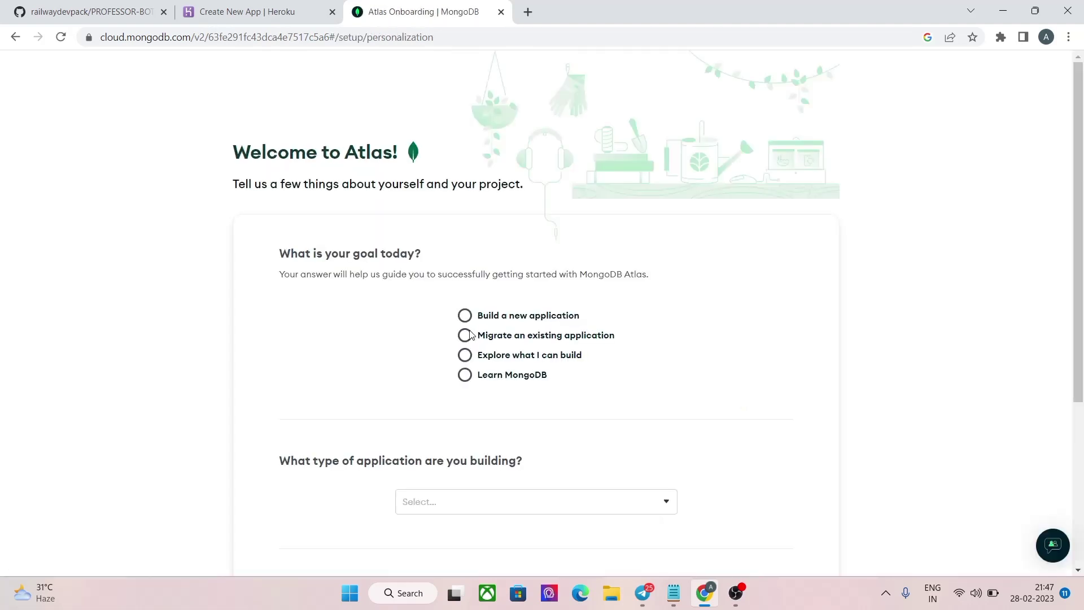
{"action": "left_click", "coordinate": [465, 316]}
{"action": "scroll", "coordinate": [465, 333], "scroll_direction": "down", "scroll_amount": 2}
{"action": "left_click", "coordinate": [449, 371]}
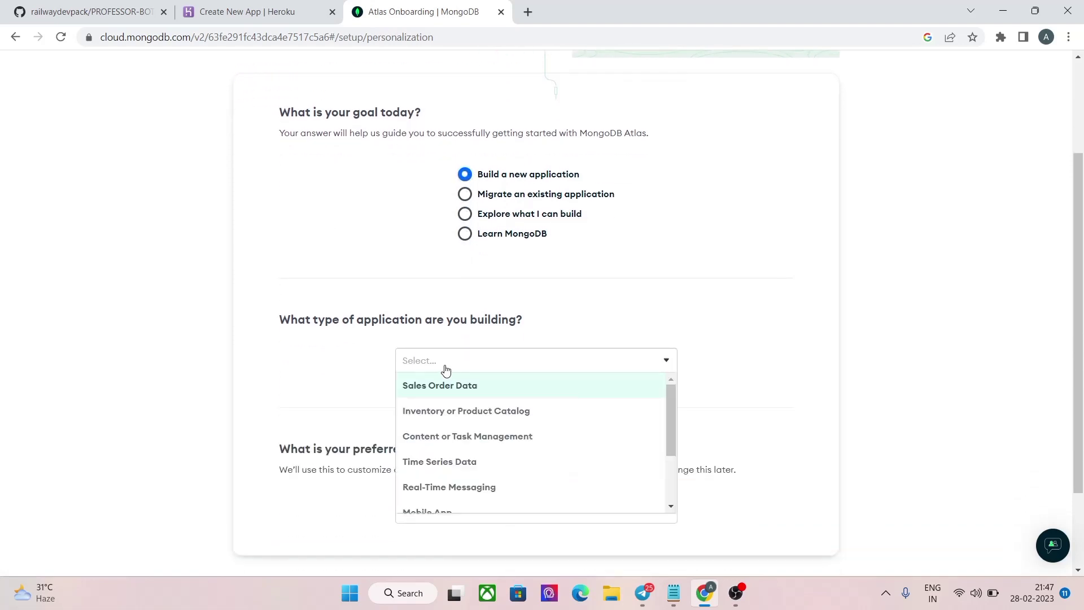
{"action": "scroll", "coordinate": [451, 451], "scroll_direction": "down", "scroll_amount": 2}
{"action": "scroll", "coordinate": [436, 483], "scroll_direction": "down", "scroll_amount": 1}
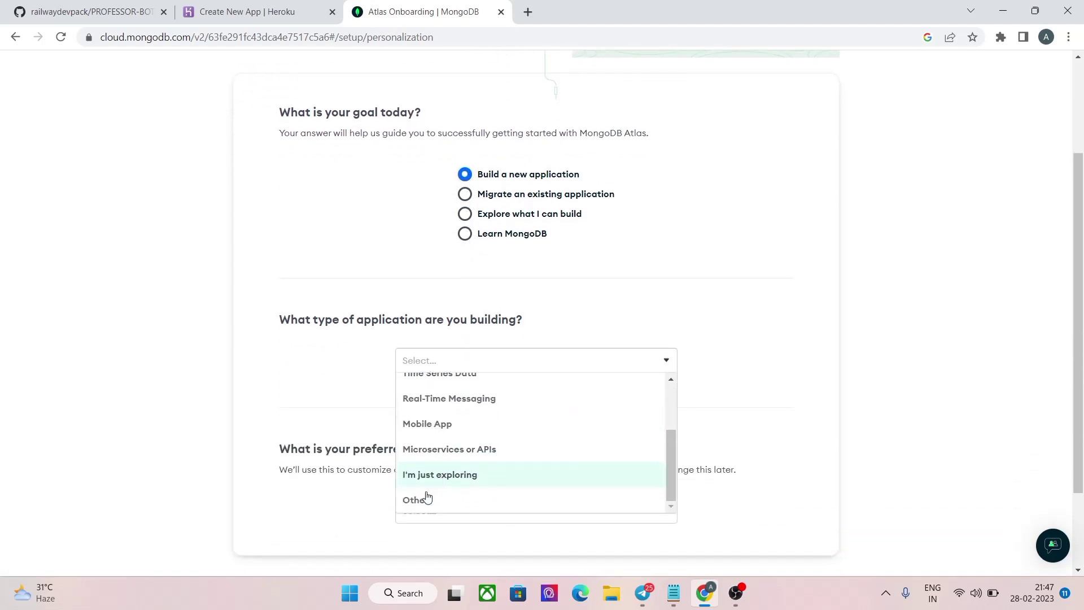
{"action": "left_click", "coordinate": [421, 491]}
Step: Describe the project as bot, choose Python as the language, and finish the questionnaire
{"action": "left_click", "coordinate": [446, 416]}
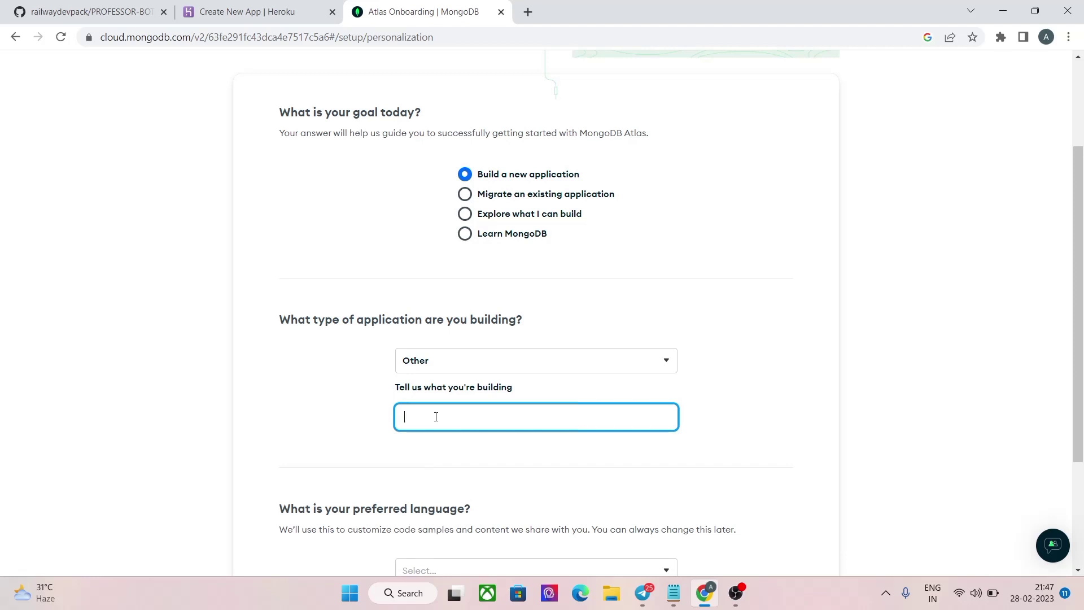
{"action": "scroll", "coordinate": [436, 417], "scroll_direction": "down", "scroll_amount": 3}
{"action": "left_click", "coordinate": [437, 400]}
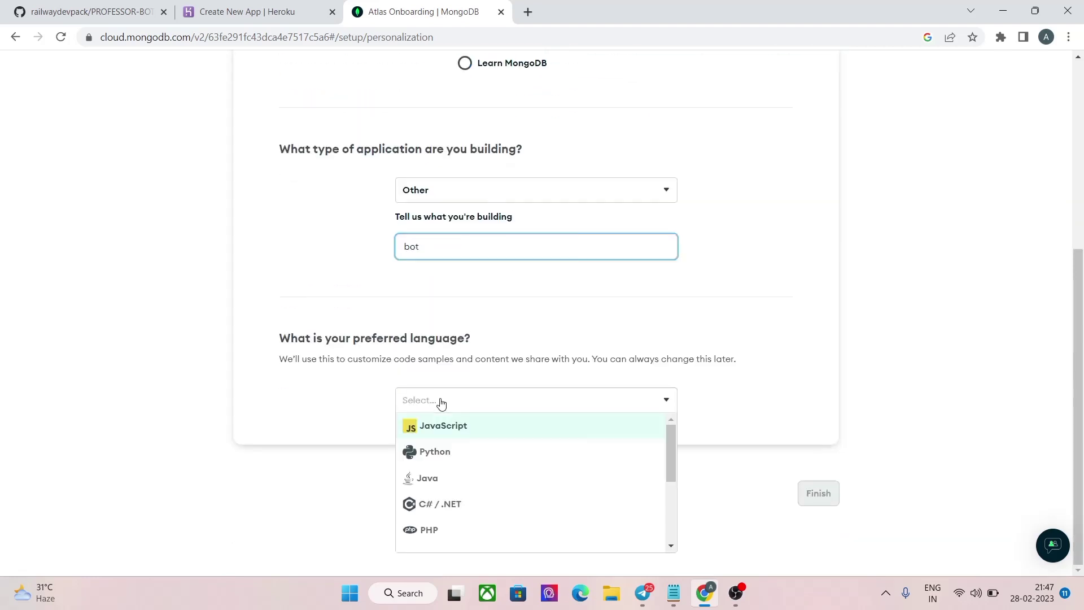
{"action": "left_click", "coordinate": [436, 450]}
{"action": "left_click", "coordinate": [815, 492]}
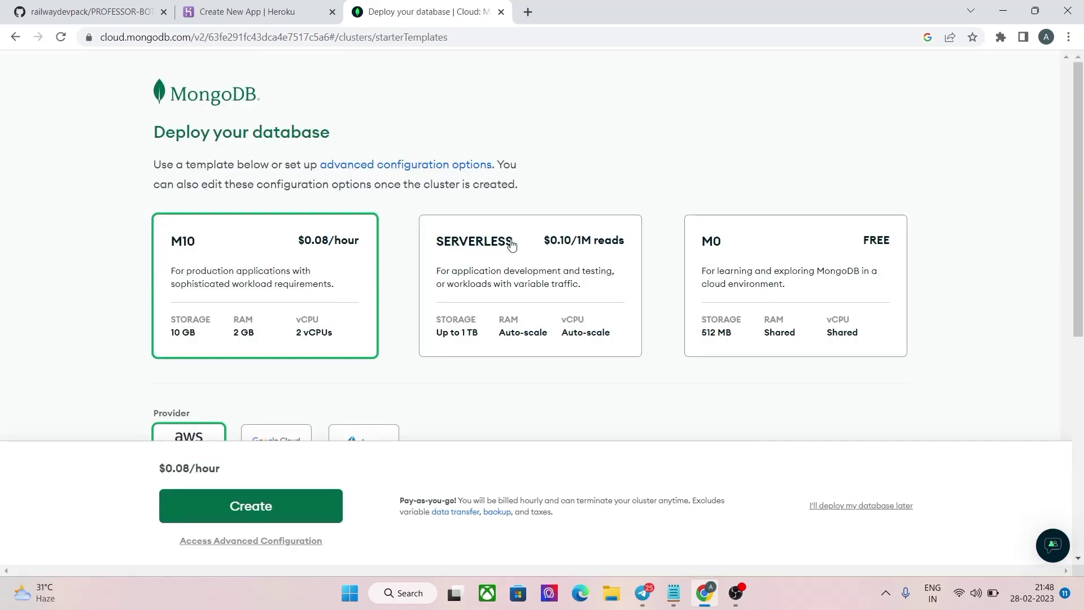
Step: Select the free M0 cluster tier and create the cluster
{"action": "left_click", "coordinate": [816, 272]}
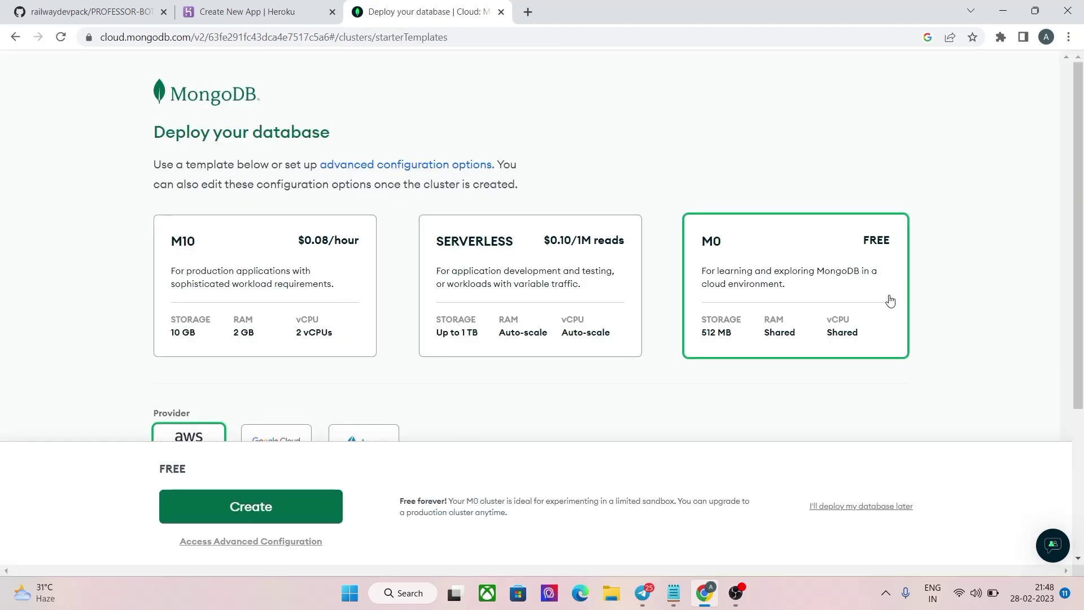
{"action": "double_click", "coordinate": [876, 240]}
{"action": "left_click", "coordinate": [772, 245]}
{"action": "left_click", "coordinate": [274, 507]}
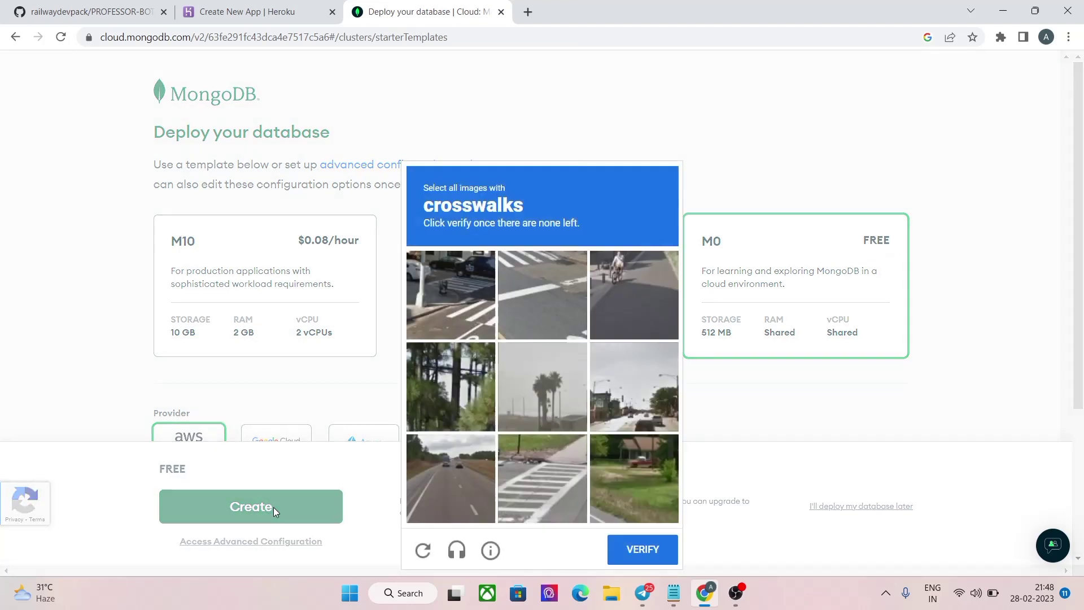
Step: Pass the crosswalk image verification so the cluster deploys
{"action": "left_click", "coordinate": [463, 321]}
{"action": "left_click", "coordinate": [523, 283]}
{"action": "left_click", "coordinate": [514, 463]}
{"action": "left_click", "coordinate": [530, 299]}
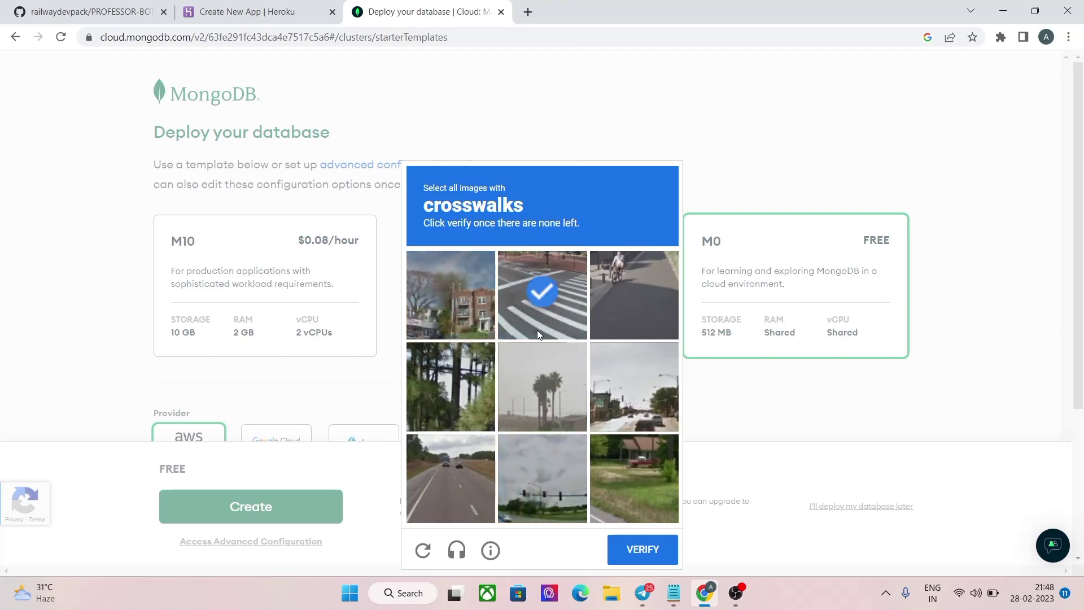
{"action": "left_click", "coordinate": [655, 554]}
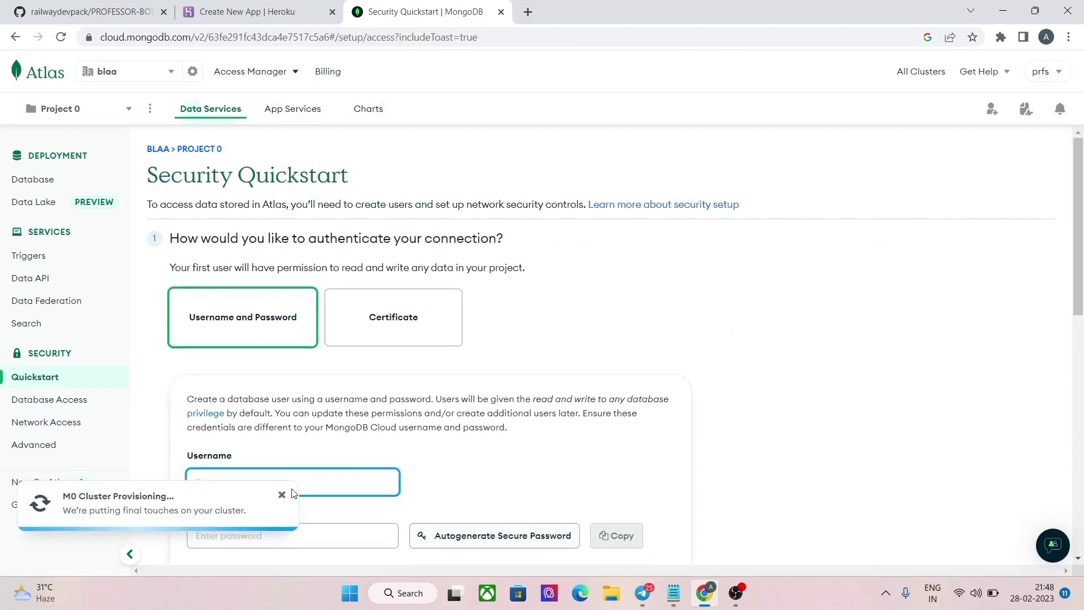
Step: Dismiss the provisioning notice, enter the database username and copy it
{"action": "left_click", "coordinate": [281, 495]}
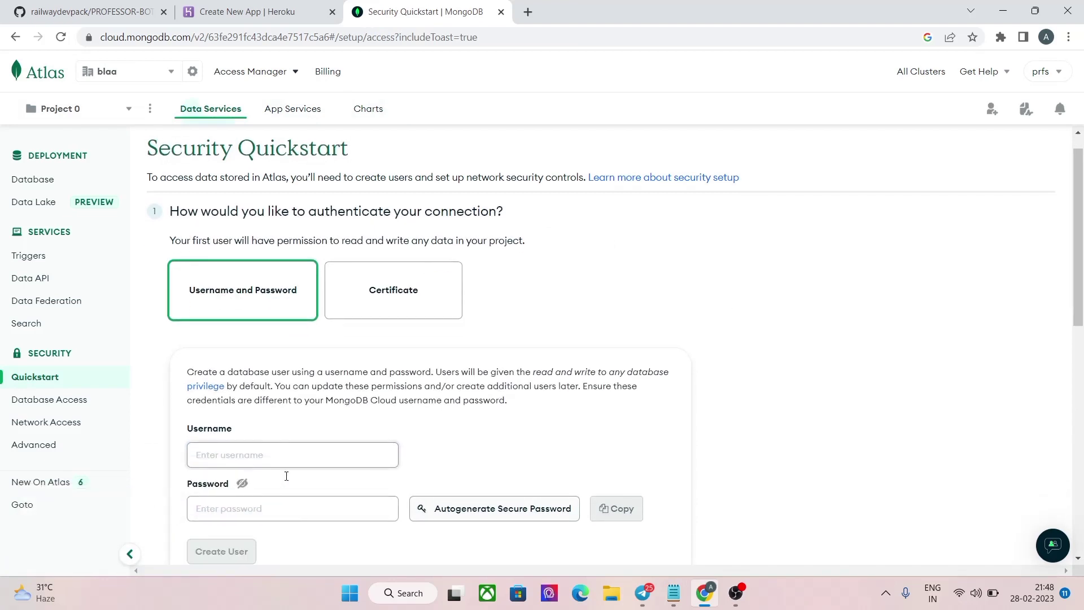
{"action": "scroll", "coordinate": [287, 475], "scroll_direction": "down", "scroll_amount": 1}
{"action": "left_click", "coordinate": [285, 418]}
{"action": "type", "text": "PROFESSOR"}
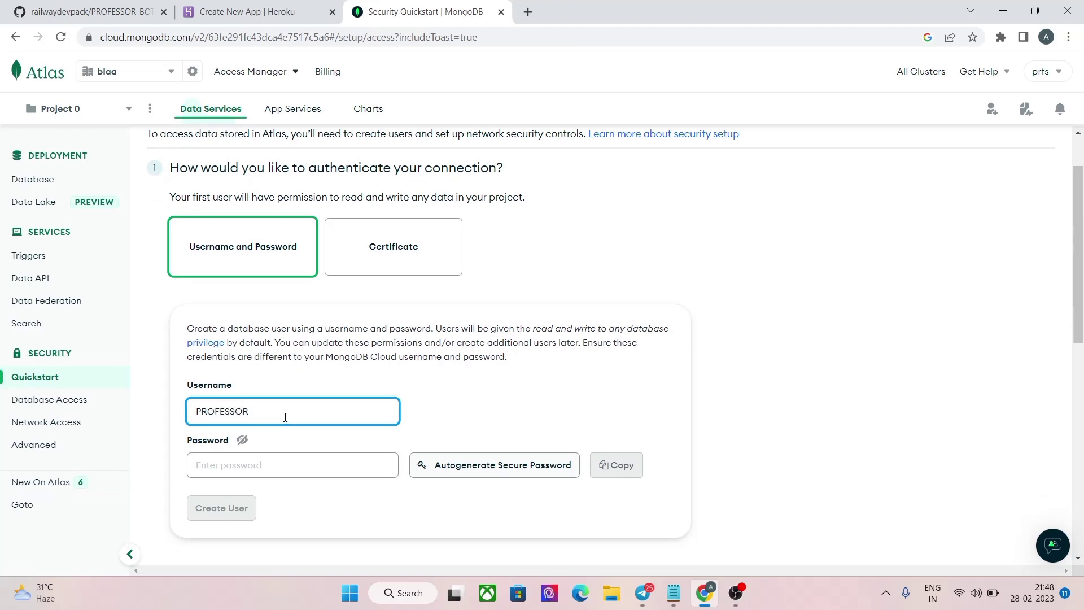
{"action": "left_click_drag", "start_coordinate": [286, 417], "coordinate": [174, 421]}
{"action": "right_click", "coordinate": [261, 404]}
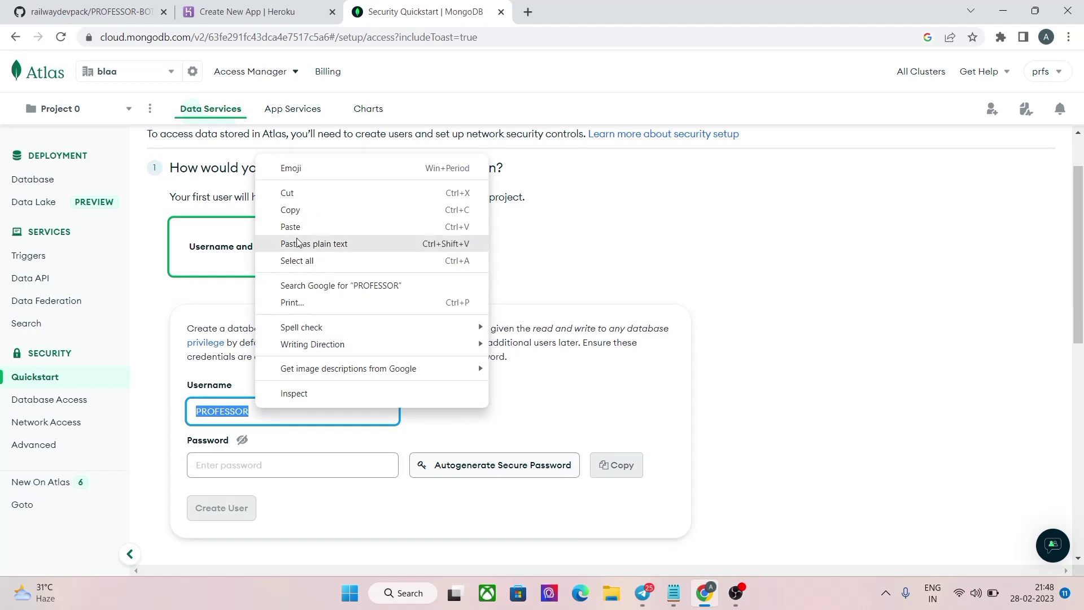
{"action": "left_click", "coordinate": [292, 211]}
Step: Paste the username as the password, create the database user, and go to Network Access
{"action": "left_click", "coordinate": [256, 459]}
{"action": "right_click", "coordinate": [254, 460]}
{"action": "left_click", "coordinate": [281, 321]}
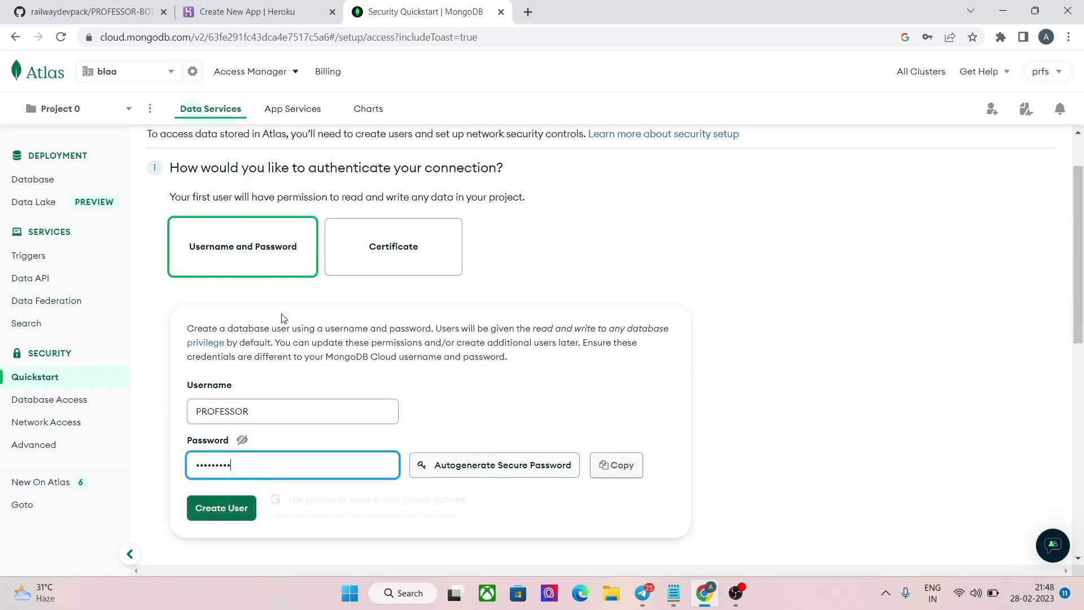
{"action": "left_click", "coordinate": [242, 441]}
{"action": "left_click", "coordinate": [242, 442]}
{"action": "left_click", "coordinate": [240, 515]}
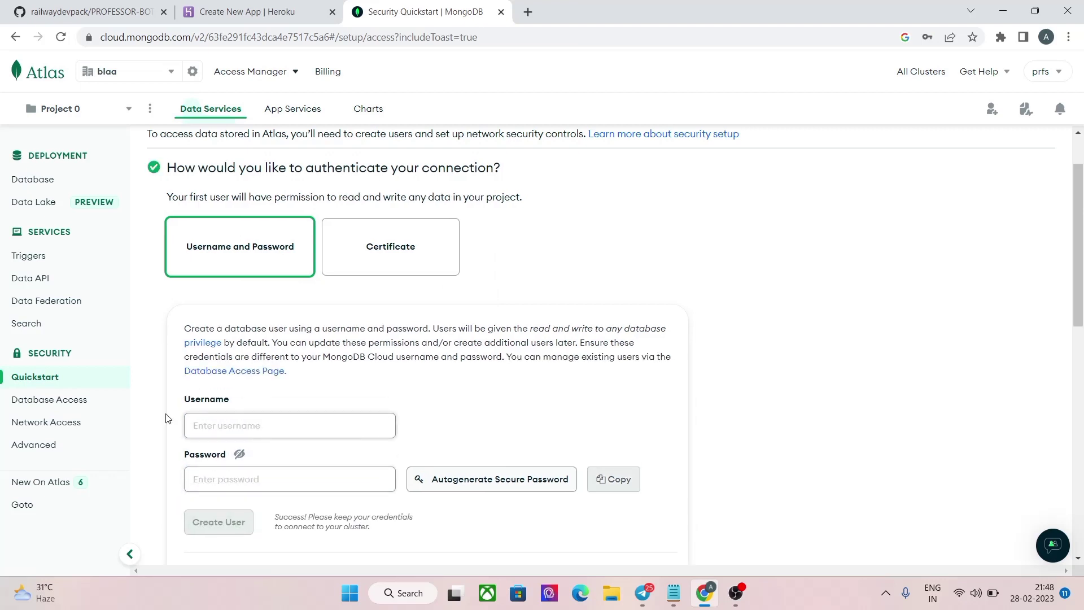
{"action": "left_click", "coordinate": [39, 429]}
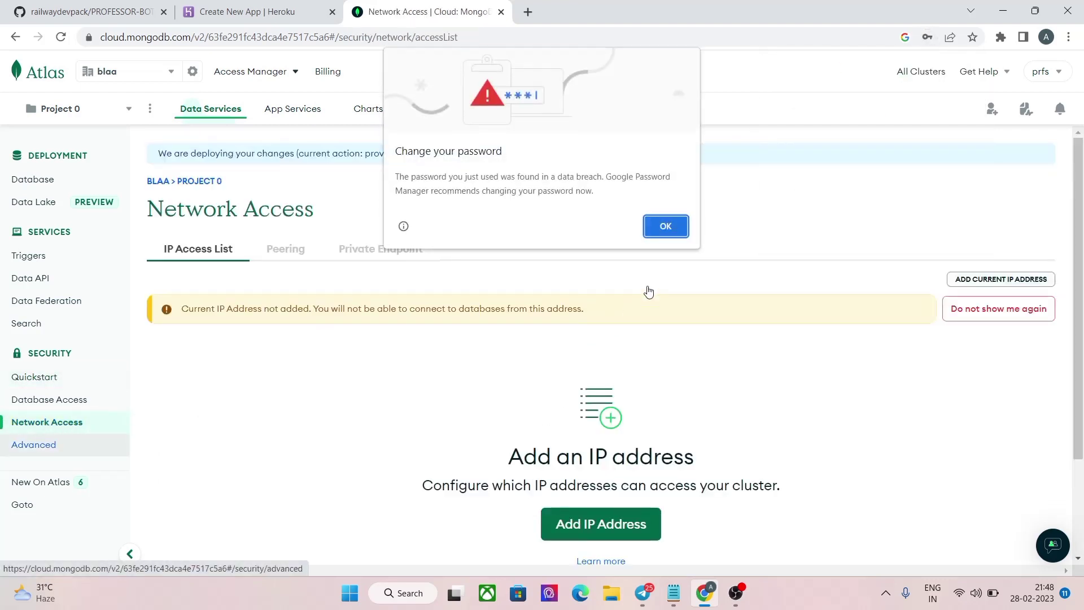
Step: Dismiss the password warnings and add an IP access entry allowing access from anywhere (0.0.0.0/0)
{"action": "left_click", "coordinate": [665, 226]}
{"action": "scroll", "coordinate": [706, 282], "scroll_direction": "down", "scroll_amount": 2}
{"action": "left_click", "coordinate": [970, 63]}
{"action": "left_click", "coordinate": [605, 395]}
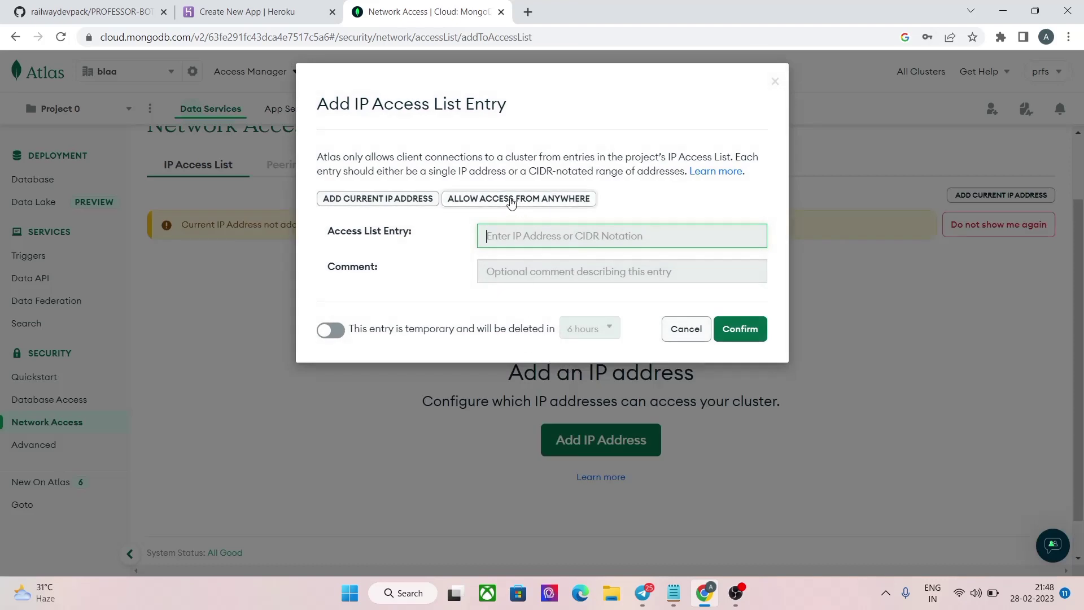
{"action": "left_click", "coordinate": [515, 196]}
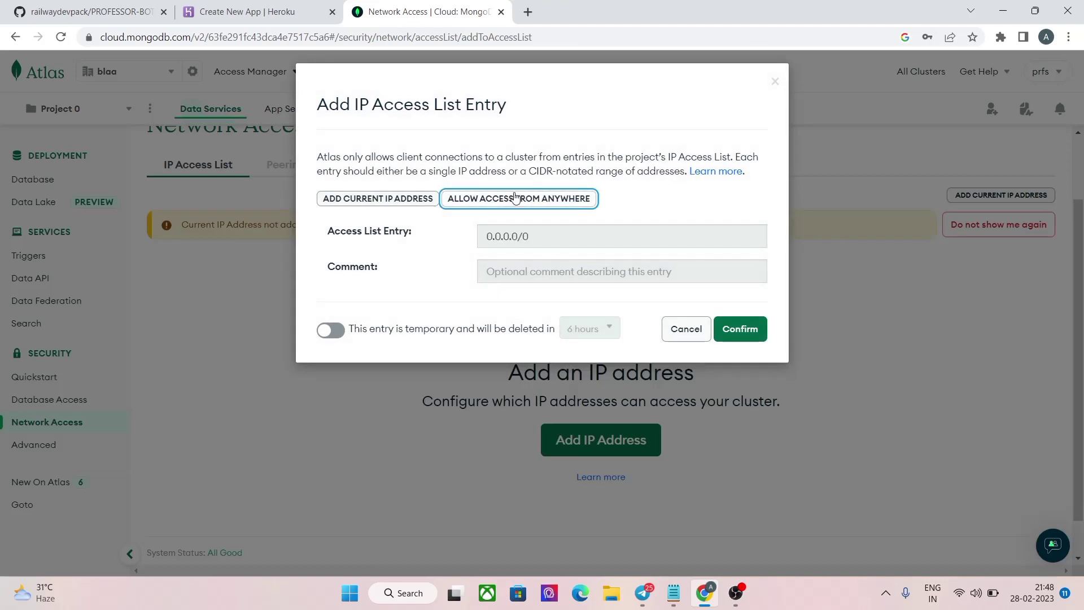
{"action": "left_click", "coordinate": [733, 328]}
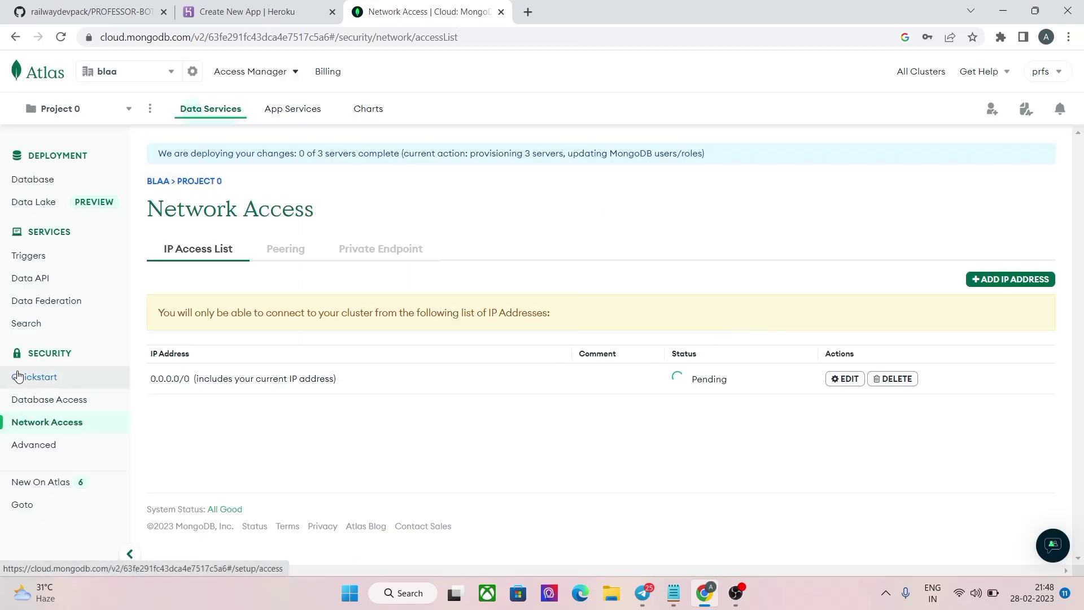
Step: Return to the Security Quickstart and finish it
{"action": "left_click", "coordinate": [15, 376]}
{"action": "scroll", "coordinate": [678, 361], "scroll_direction": "down", "scroll_amount": 15}
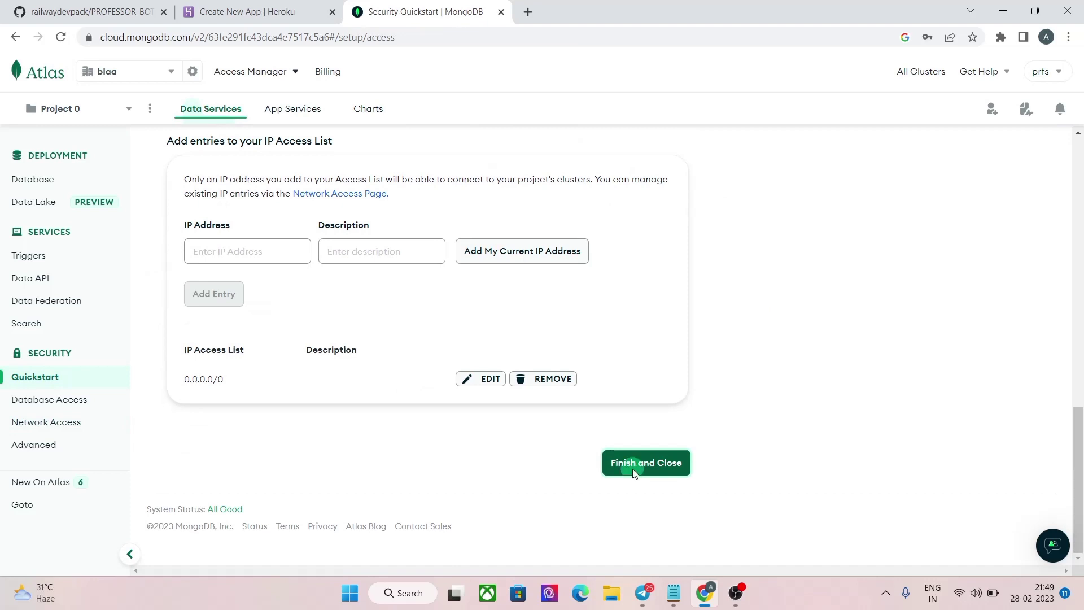
{"action": "left_click", "coordinate": [633, 473]}
Step: Go to Database Deployments and reload the page to check Cluster0's creation status
{"action": "left_click", "coordinate": [699, 346]}
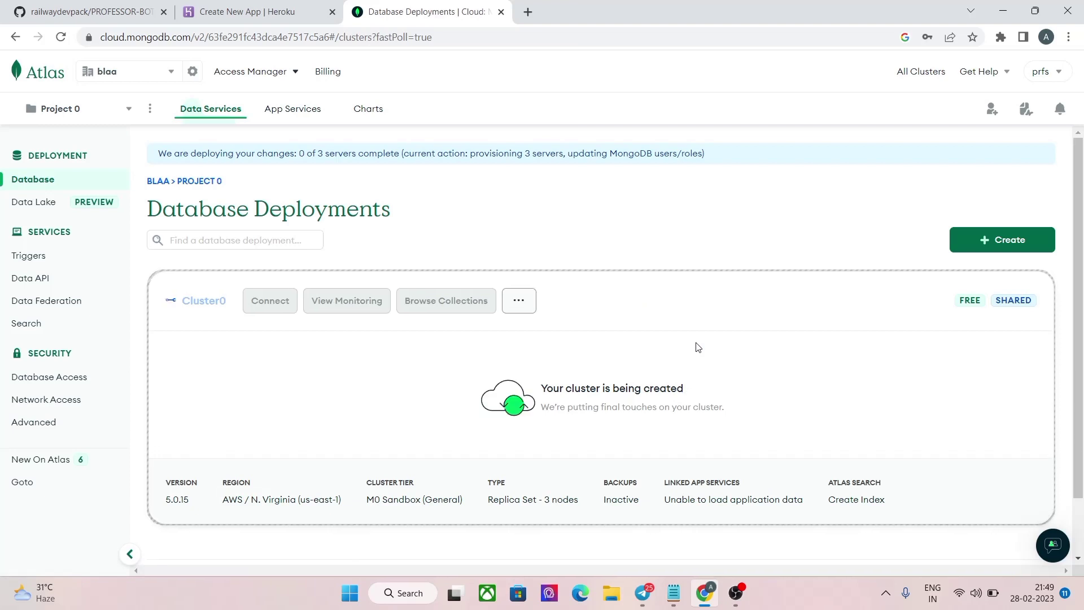
{"action": "left_click_drag", "start_coordinate": [714, 388], "coordinate": [541, 388]}
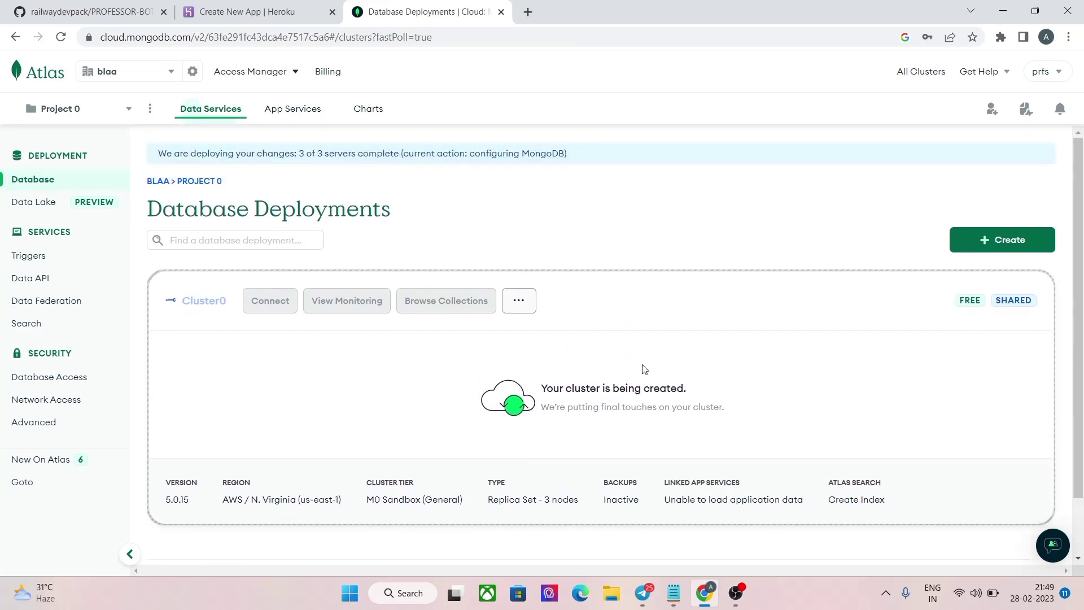
{"action": "left_click", "coordinate": [520, 305]}
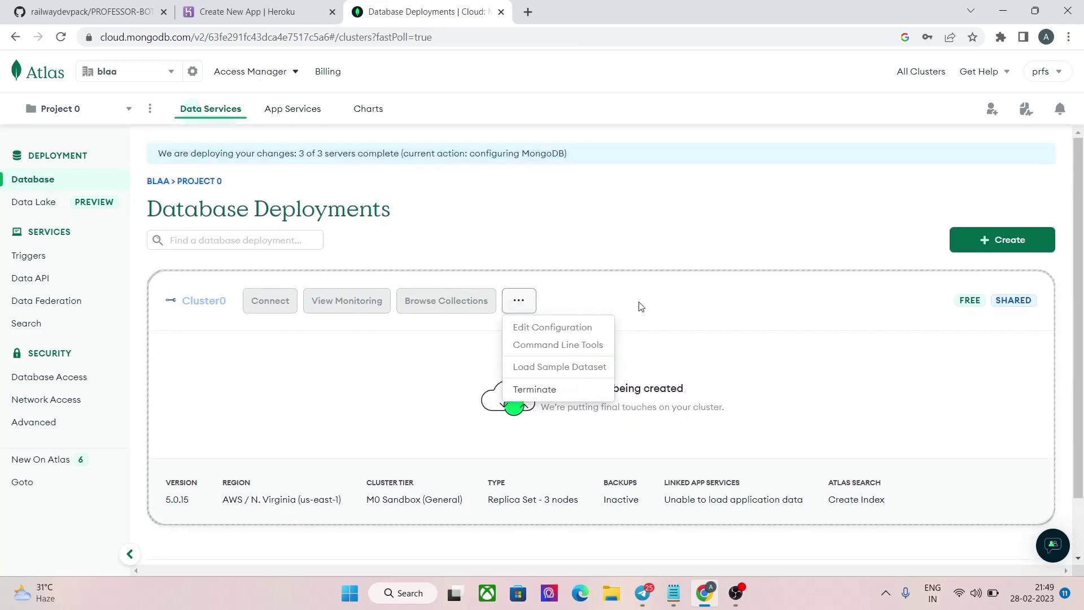
{"action": "left_click", "coordinate": [702, 299]}
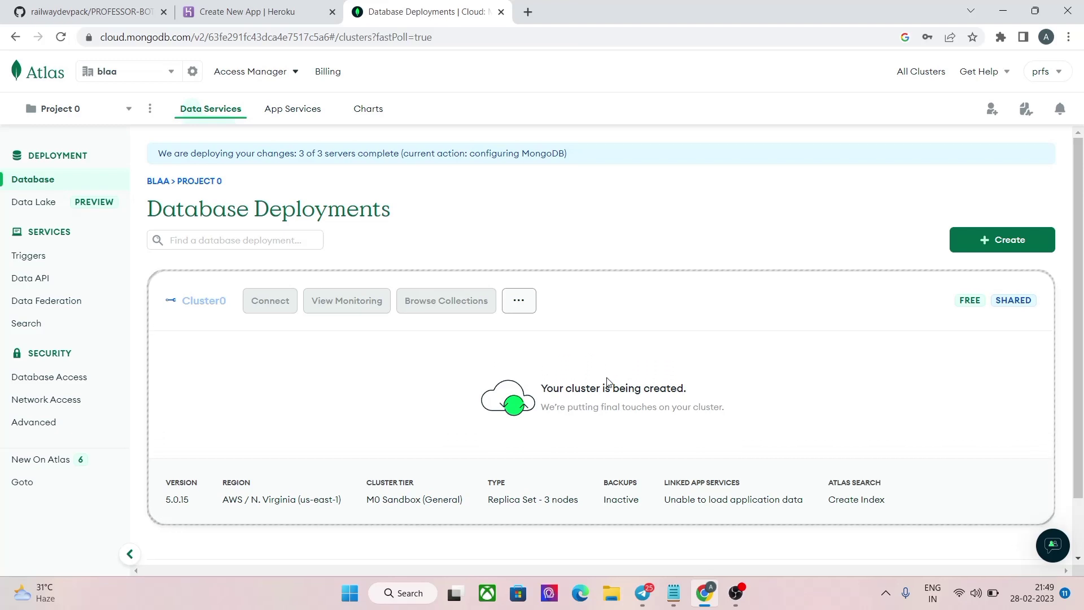
{"action": "right_click", "coordinate": [618, 288]}
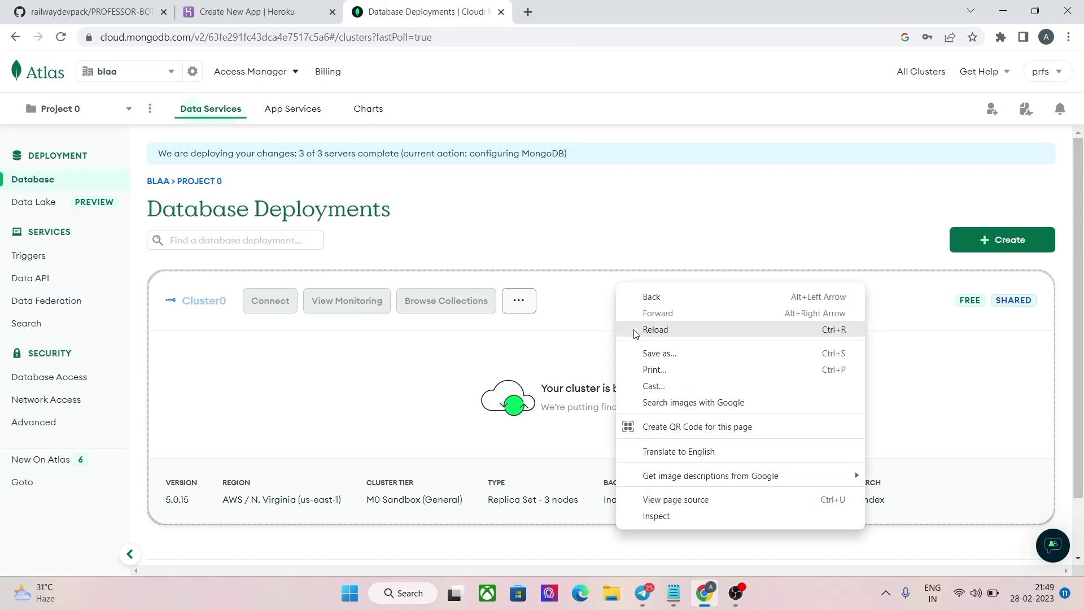
{"action": "left_click", "coordinate": [635, 331]}
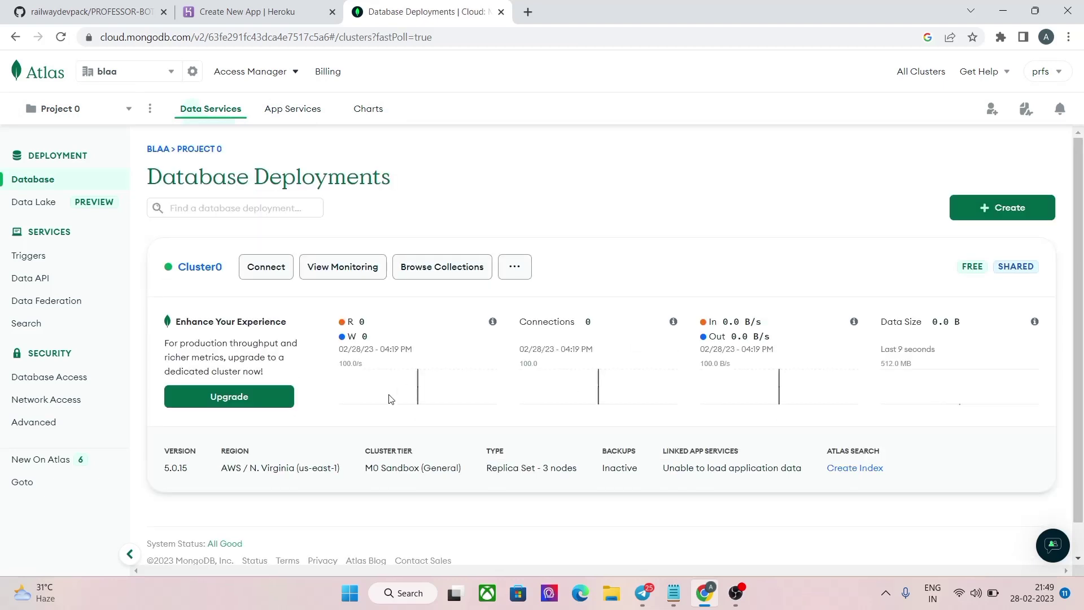
Step: Copy Cluster0's driver connection string via Connect → Connect your application
{"action": "triple_click", "coordinate": [559, 223]}
{"action": "left_click_drag", "start_coordinate": [393, 242], "coordinate": [545, 121]}
{"action": "left_click", "coordinate": [536, 235]}
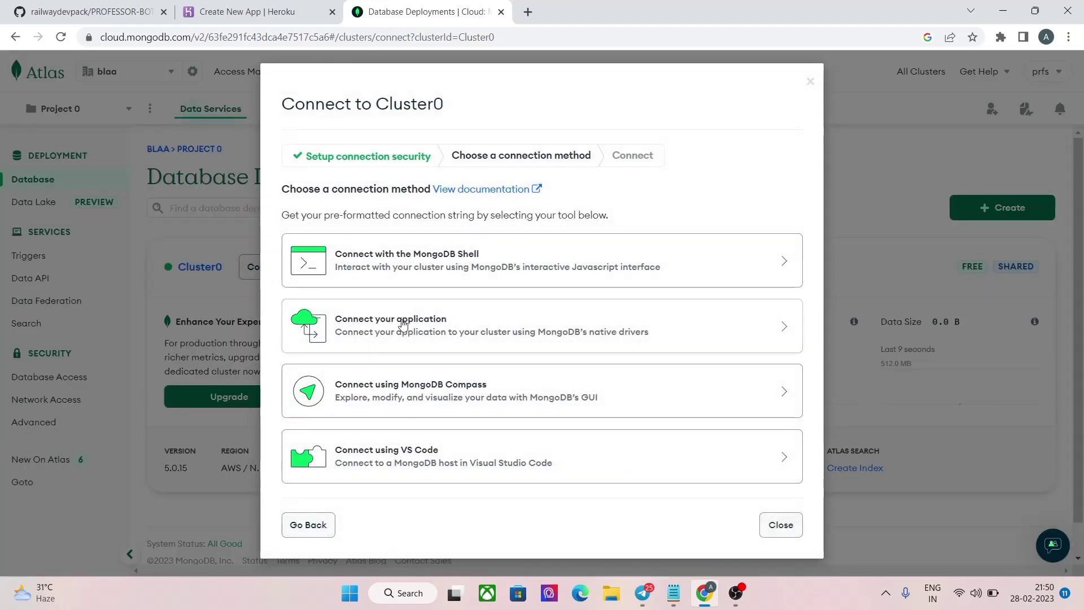
{"action": "left_click", "coordinate": [370, 324]}
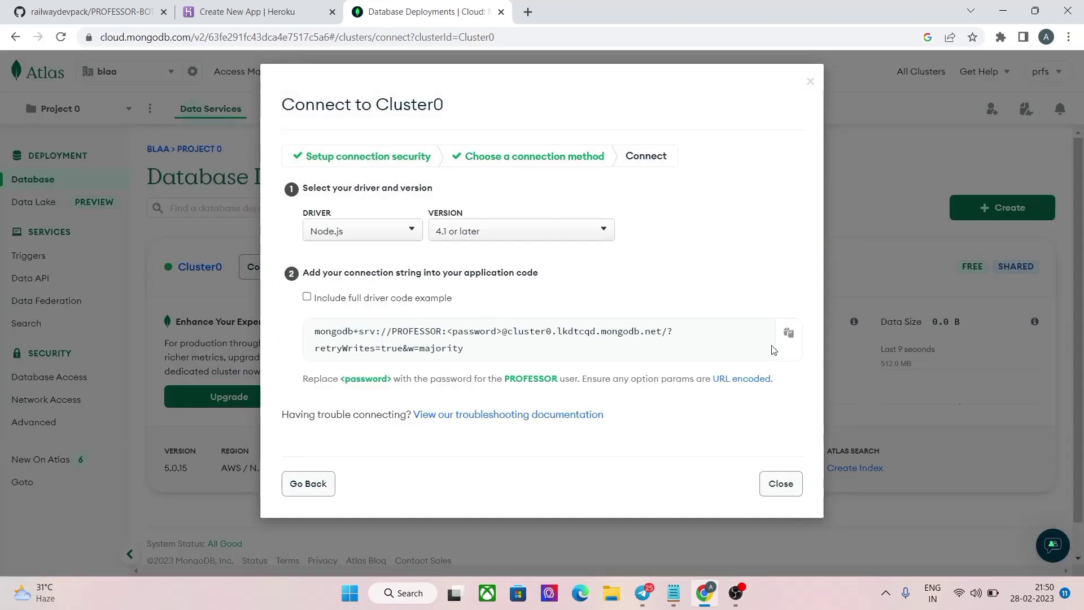
{"action": "left_click", "coordinate": [787, 334]}
Step: Paste the Atlas connection string into Heroku's DATABASE_URI field and enlarge the box
{"action": "left_click", "coordinate": [266, 10]}
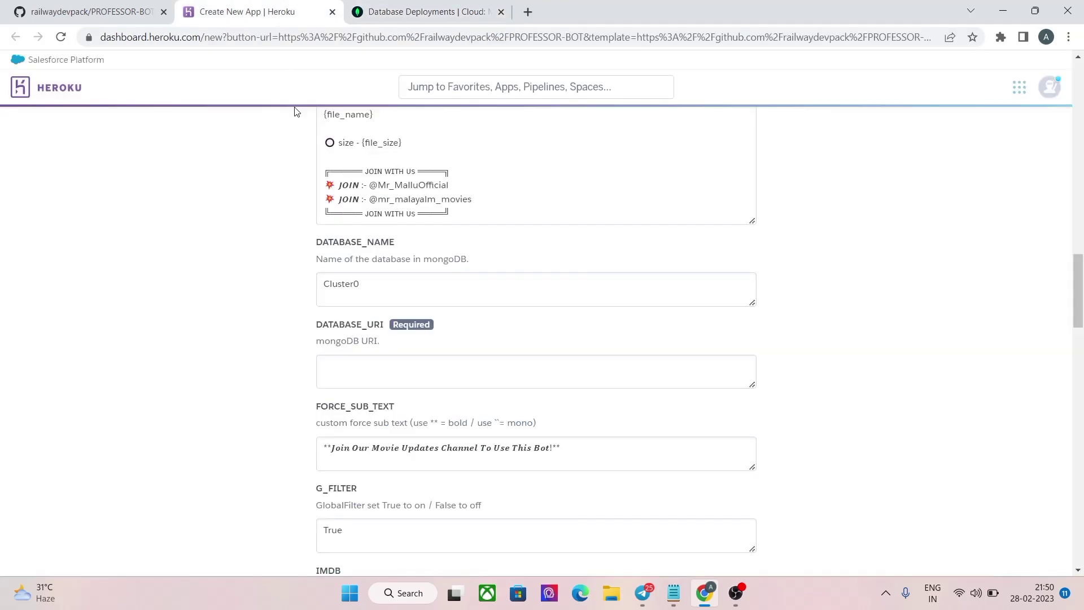
{"action": "right_click", "coordinate": [412, 373]}
{"action": "left_click", "coordinate": [439, 233]}
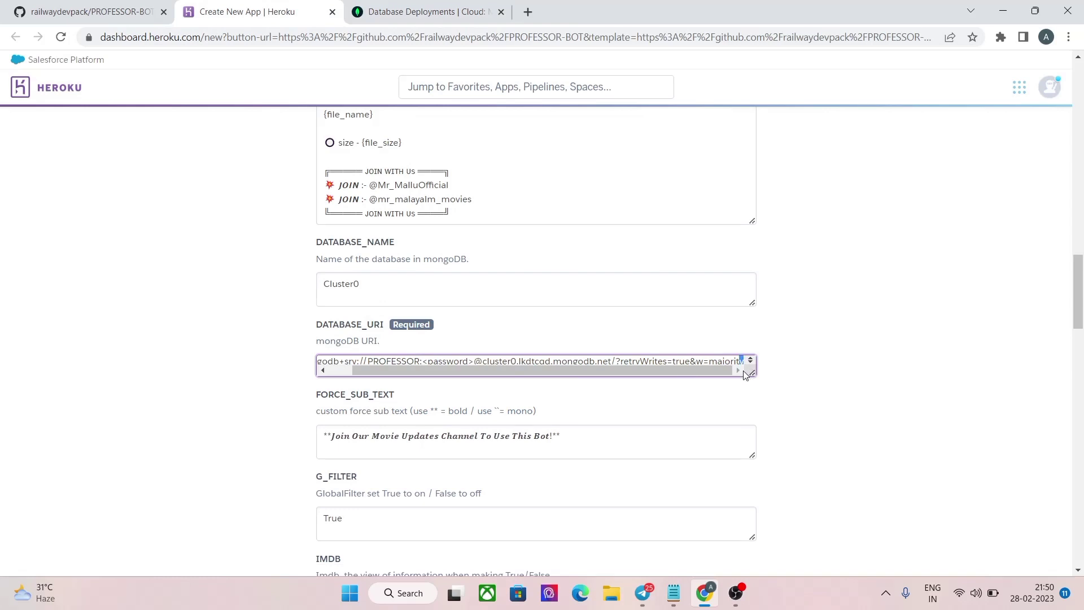
{"action": "double_click", "coordinate": [751, 373]}
{"action": "left_click_drag", "start_coordinate": [750, 372], "coordinate": [762, 415]}
Step: Replace the URI's password placeholder with the database user's password
{"action": "left_click", "coordinate": [557, 388]}
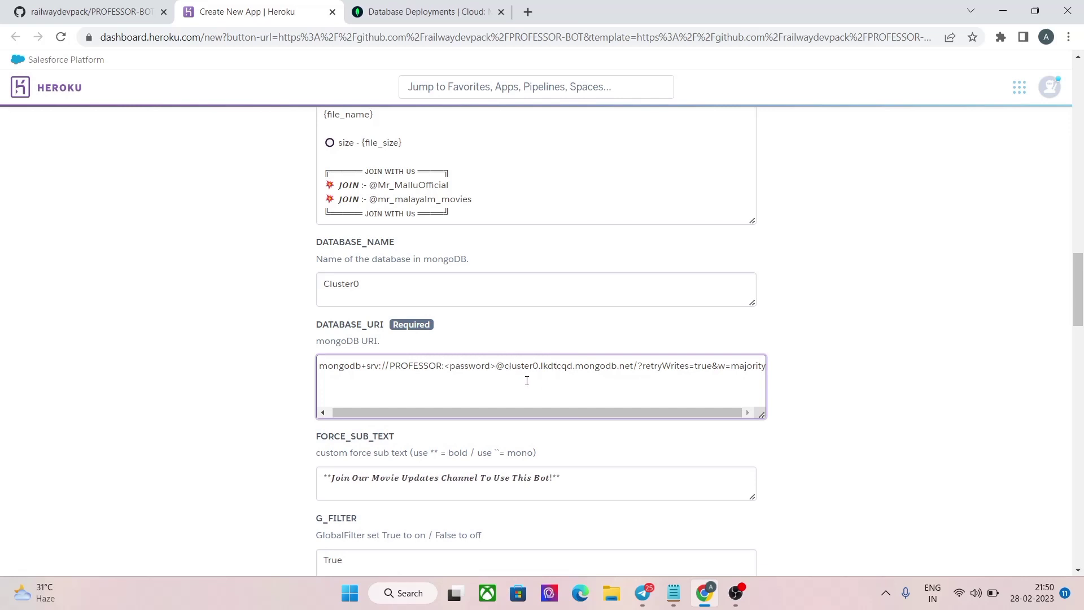
{"action": "key", "text": "BackSpace"}
{"action": "key", "text": "BackSpace"}
{"action": "key", "text": "BackSpace"}
{"action": "key", "text": "BackSpace"}
{"action": "key", "text": "BackSpace"}
{"action": "key", "text": "BackSpace"}
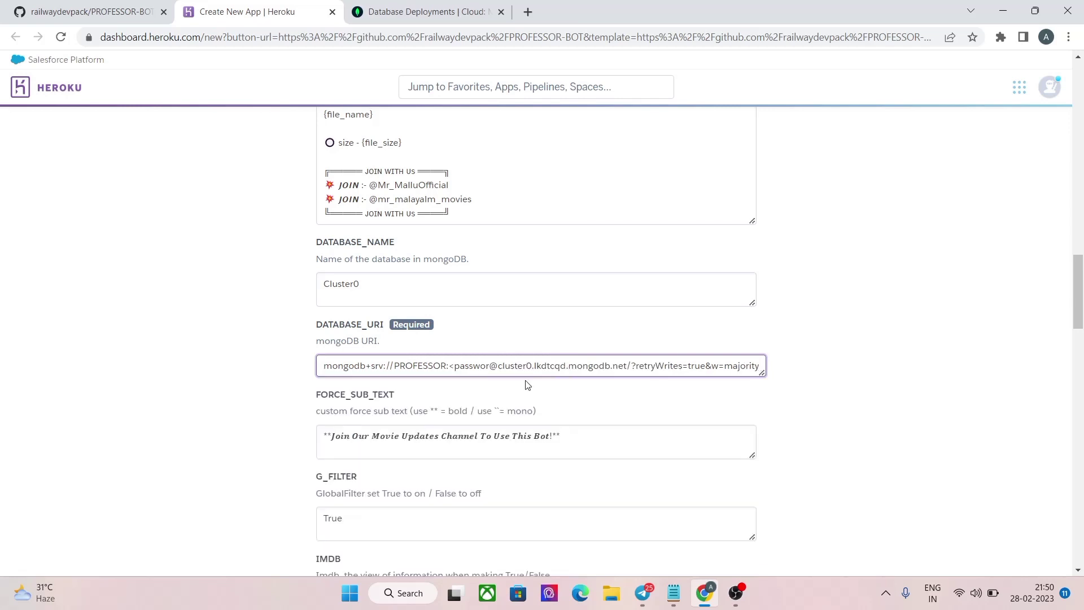
{"action": "key", "text": "BackSpace"}
{"action": "key", "text": "BackSpace"}
{"action": "key", "text": "BackSpace"}
{"action": "key", "text": "BackSpace"}
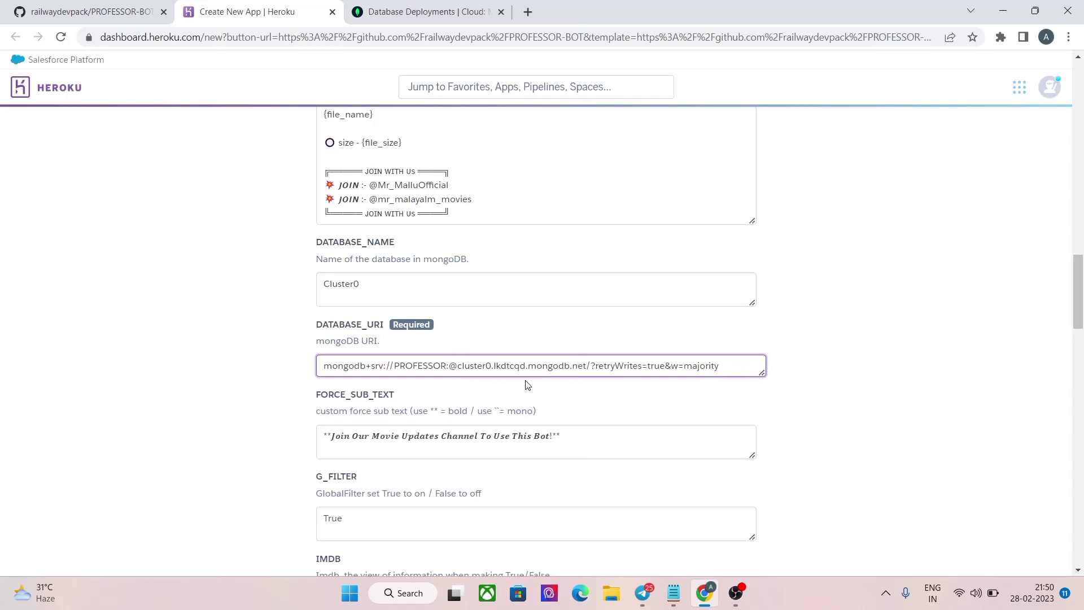
{"action": "type", "text": "profes"}
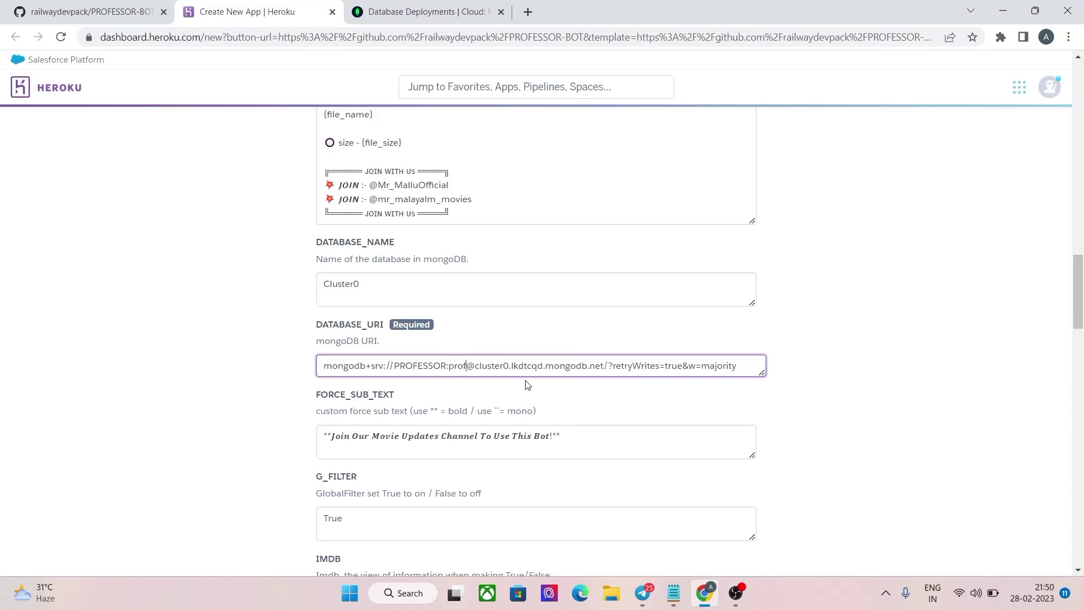
{"action": "type", "text": "sor"}
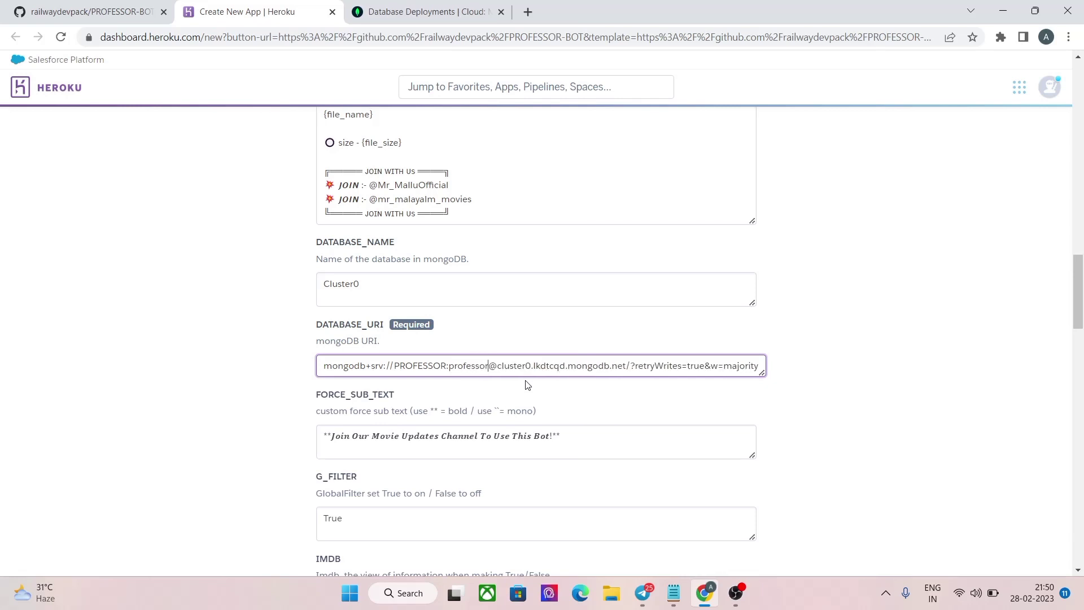
{"action": "key", "text": "BackSpace"}
{"action": "key", "text": "BackSpace"}
{"action": "key", "text": "BackSpace"}
{"action": "key", "text": "BackSpace"}
{"action": "key", "text": "BackSpace"}
{"action": "key", "text": "BackSpace"}
{"action": "key", "text": "BackSpace"}
{"action": "key", "text": "BackSpace"}
{"action": "key", "text": "BackSpace"}
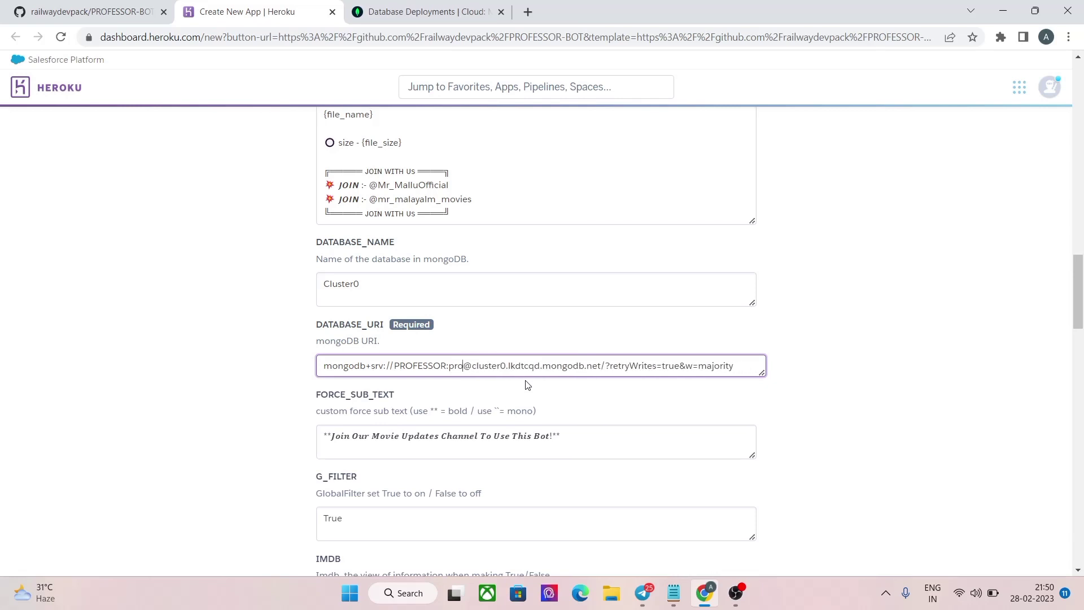
{"action": "type", "text": "PROFESSOR"}
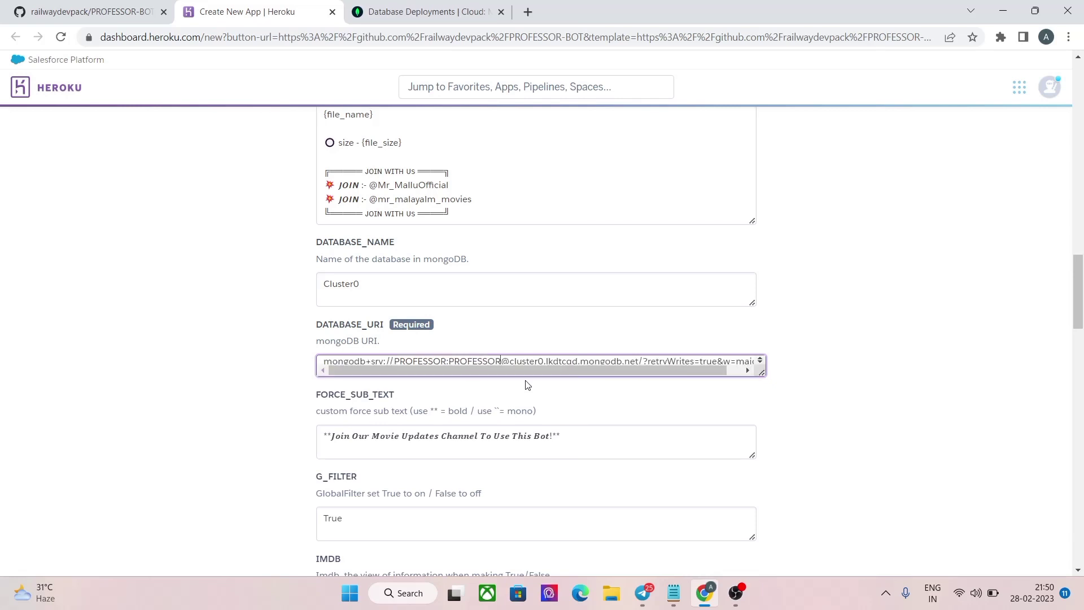
{"action": "left_click_drag", "start_coordinate": [762, 373], "coordinate": [765, 402]}
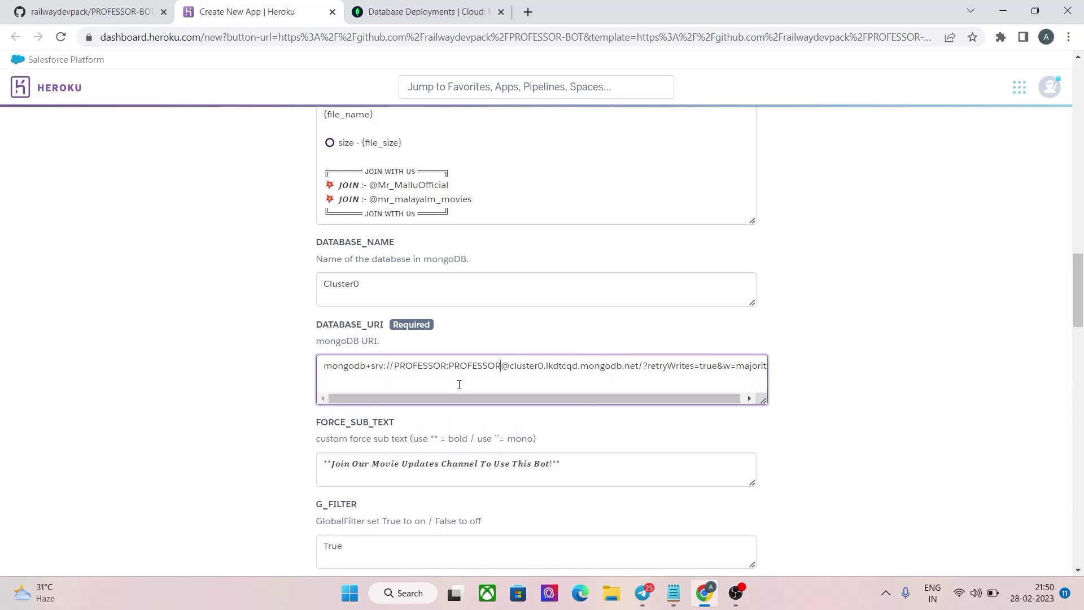
{"action": "scroll", "coordinate": [215, 438], "scroll_direction": "down", "scroll_amount": 20}
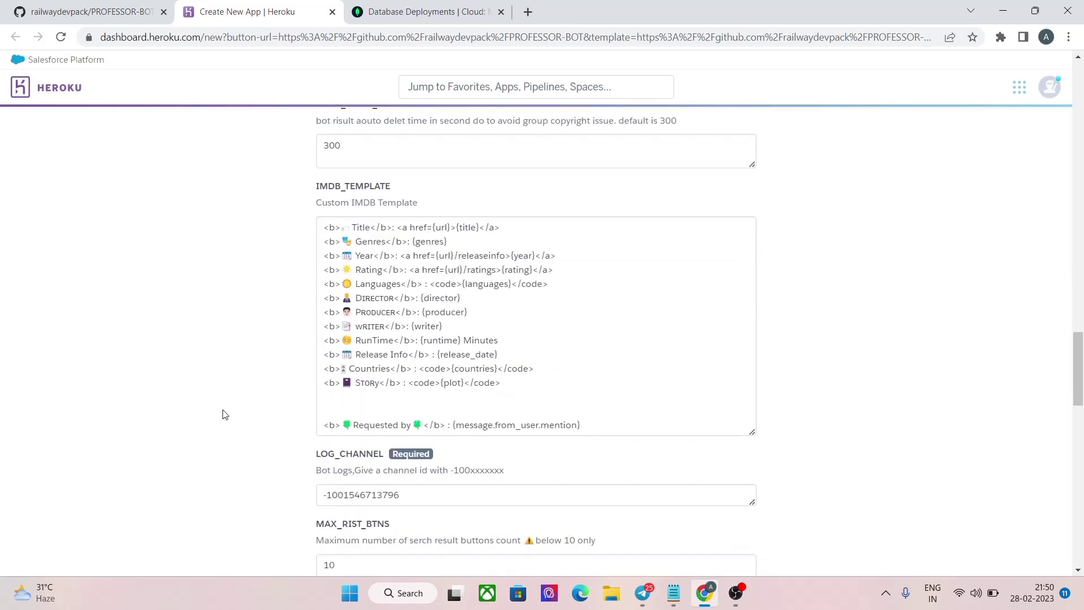
Step: Deploy the professorobot app and, after the build succeeds, open Manage App
{"action": "scroll", "coordinate": [230, 387], "scroll_direction": "down", "scroll_amount": 3}
{"action": "left_click", "coordinate": [370, 511]}
{"action": "scroll", "coordinate": [672, 416], "scroll_direction": "down", "scroll_amount": 3}
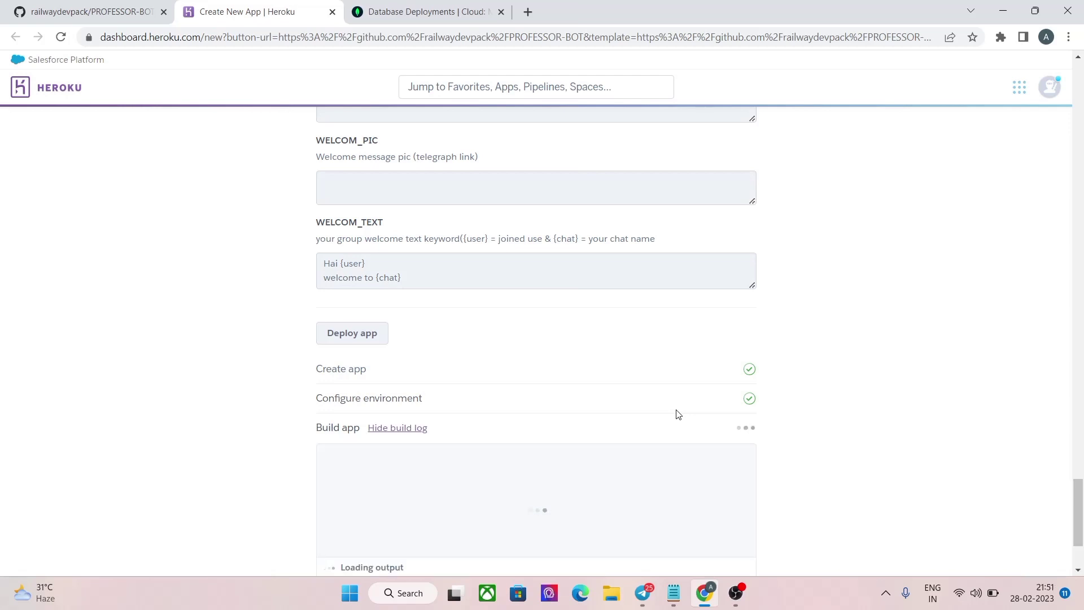
{"action": "scroll", "coordinate": [678, 414], "scroll_direction": "down", "scroll_amount": 3}
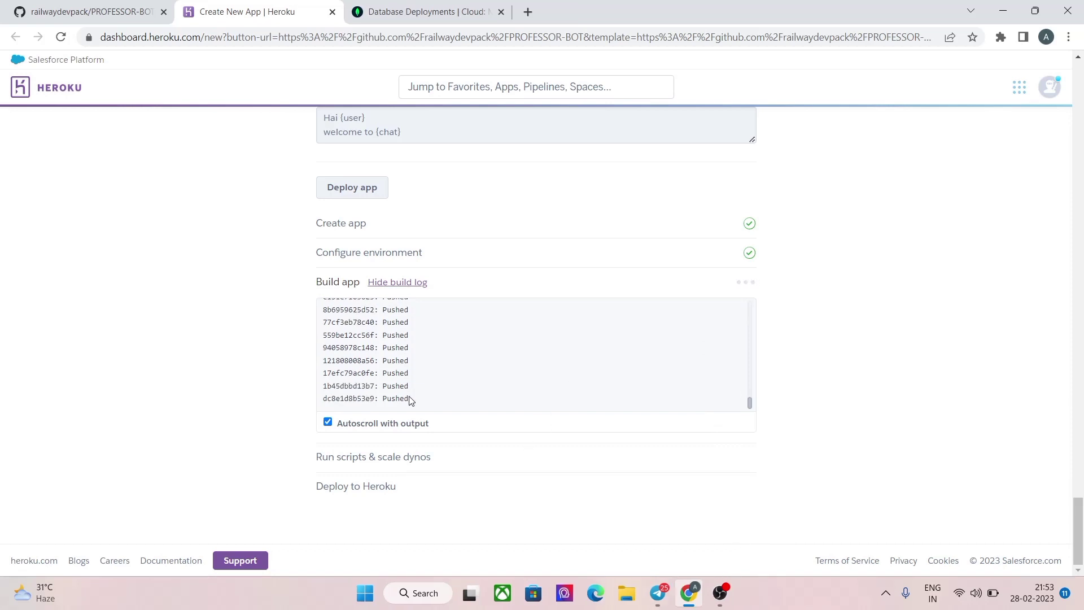
{"action": "left_click", "coordinate": [497, 477]}
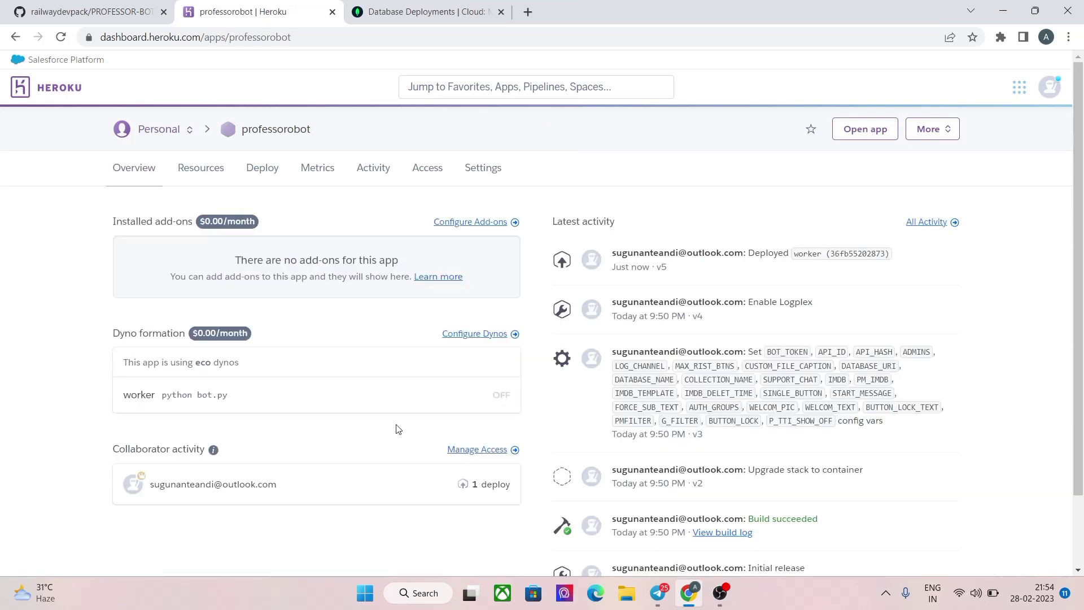
Step: Switch on the professorobot worker dyno from the Resources page and confirm
{"action": "left_click", "coordinate": [194, 177]}
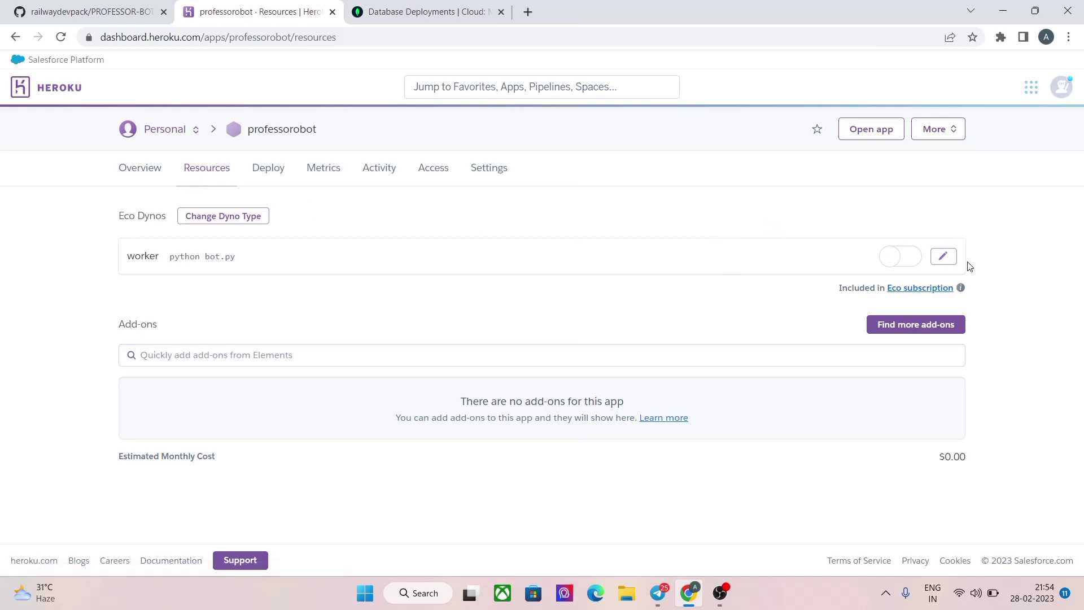
{"action": "left_click", "coordinate": [945, 260]}
{"action": "left_click", "coordinate": [827, 255]}
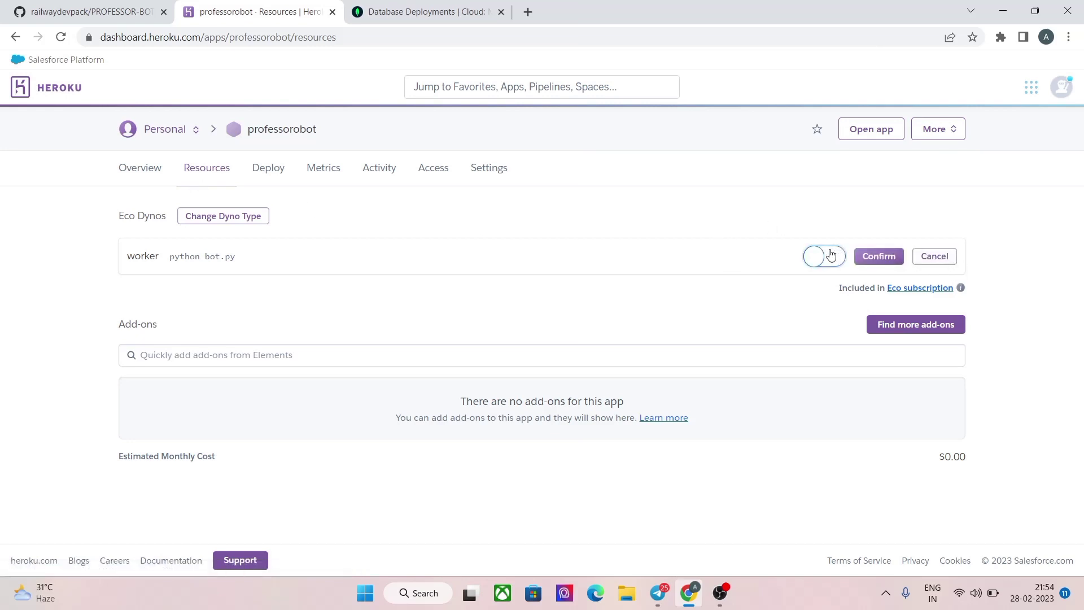
{"action": "left_click", "coordinate": [881, 261]}
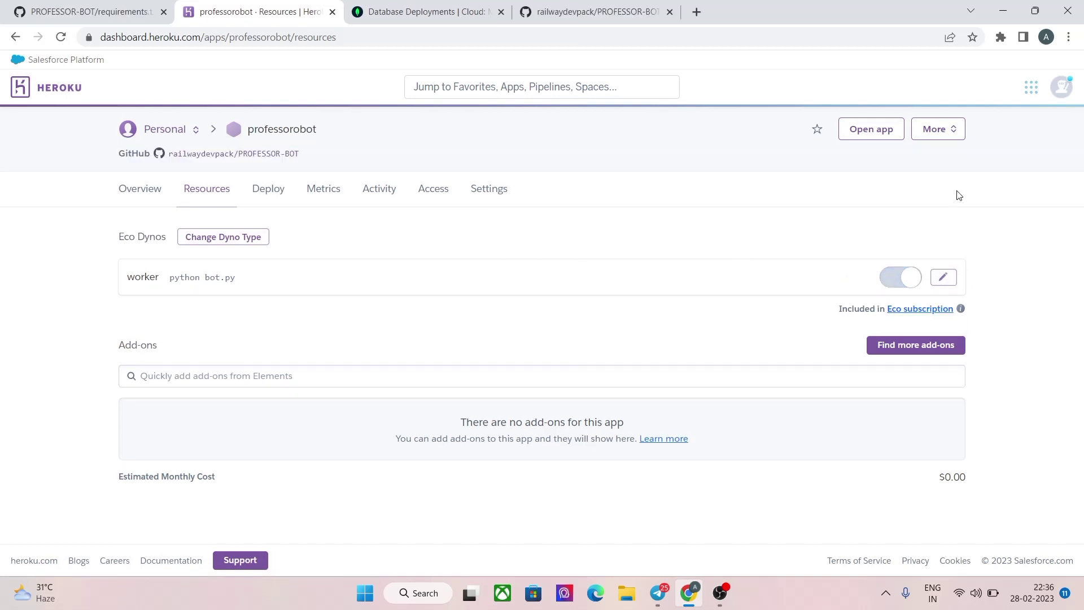
Step: Check the application logs show PROFESSOR BOT started, then move to Telegram
{"action": "left_click", "coordinate": [935, 134]}
{"action": "left_click", "coordinate": [881, 158]}
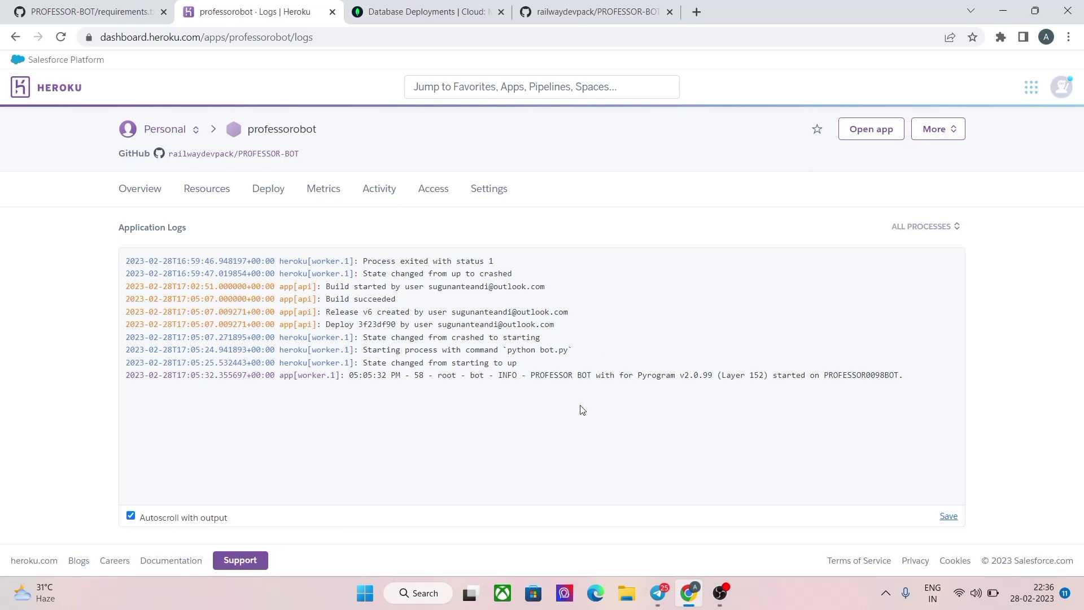
{"action": "left_click", "coordinate": [660, 590]}
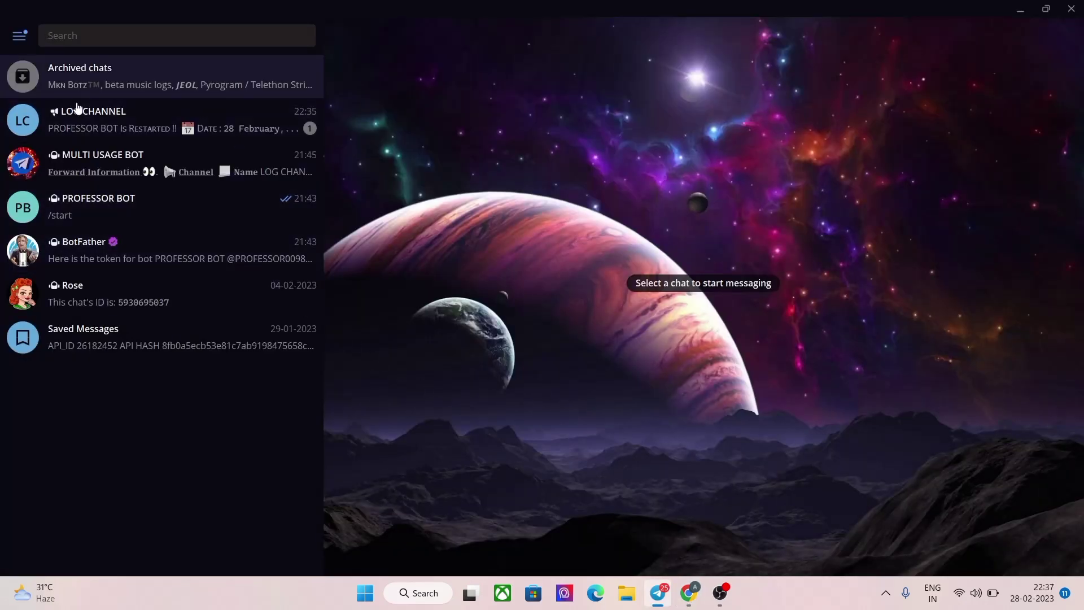
Step: Check LOG CHANNEL's restart notice, then send /start to PROFESSOR BOT
{"action": "left_click", "coordinate": [130, 124]}
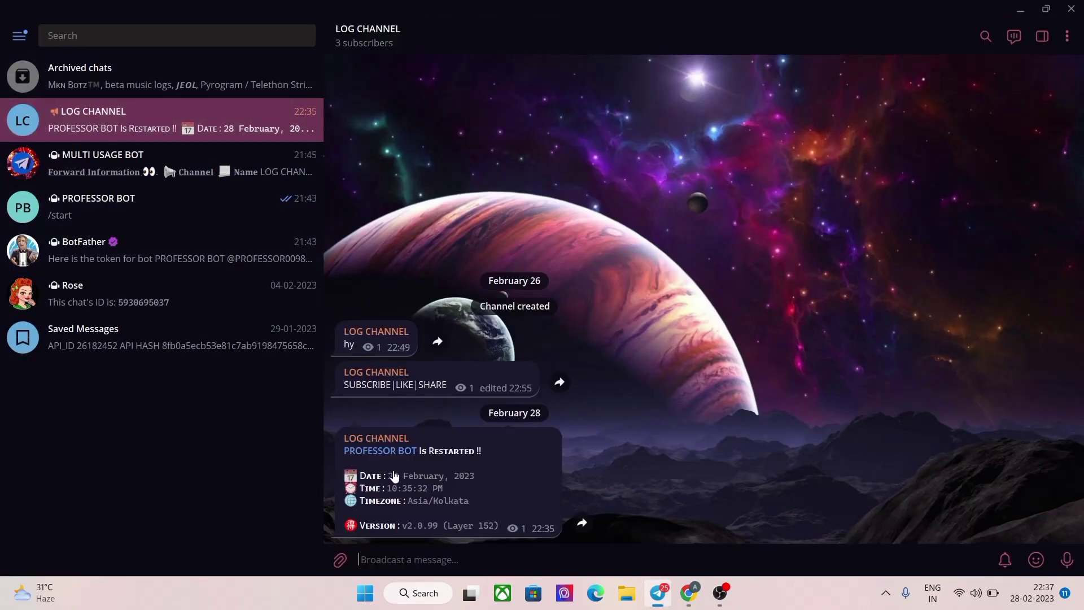
{"action": "left_click", "coordinate": [384, 451]}
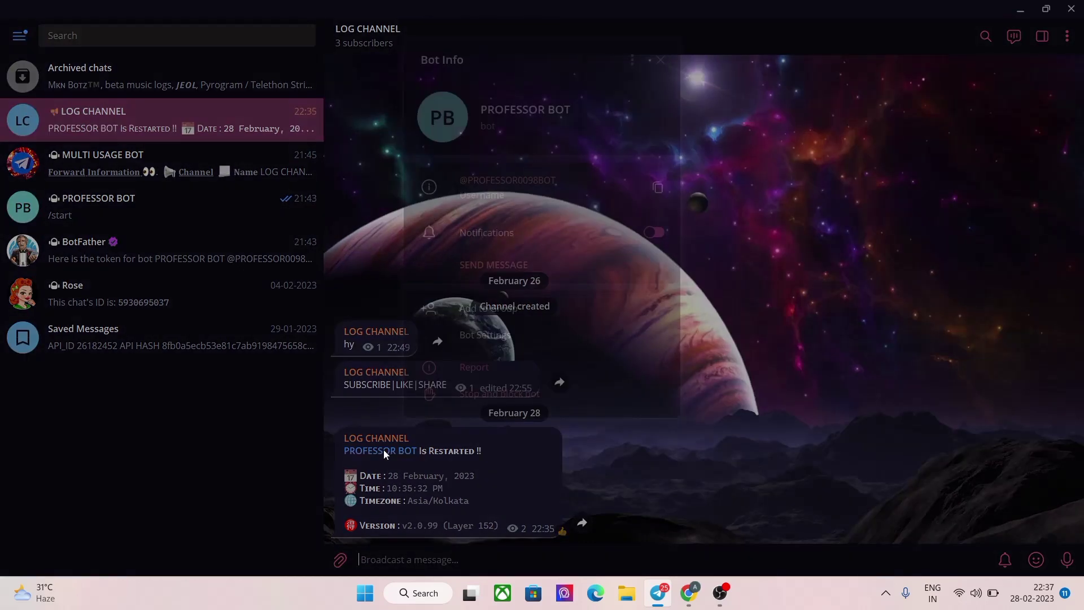
{"action": "left_click", "coordinate": [106, 299]}
{"action": "left_click", "coordinate": [124, 250]}
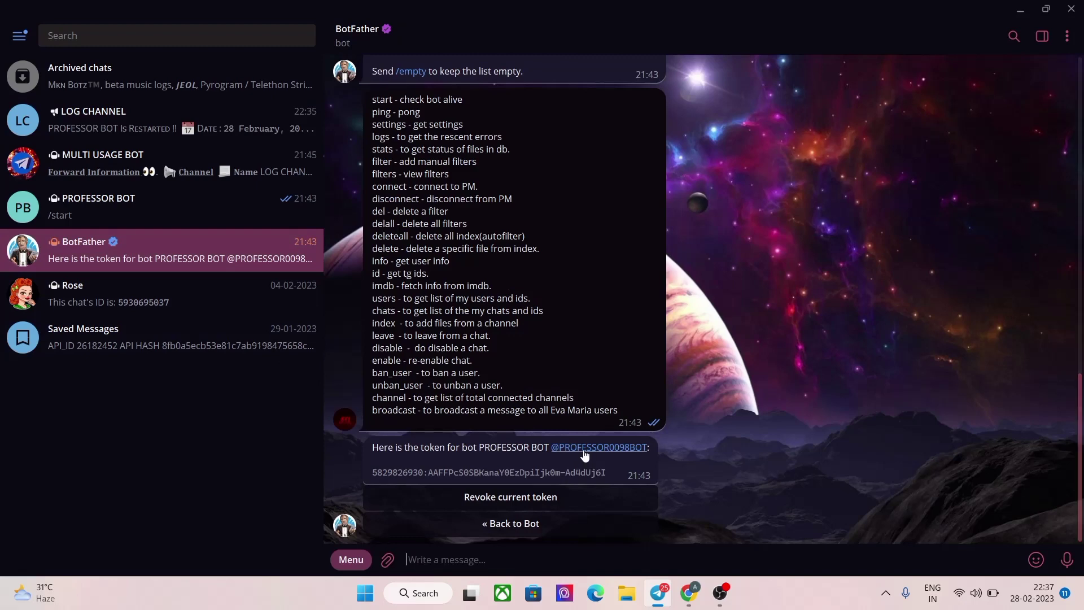
{"action": "left_click", "coordinate": [585, 450]}
{"action": "left_click", "coordinate": [375, 525]}
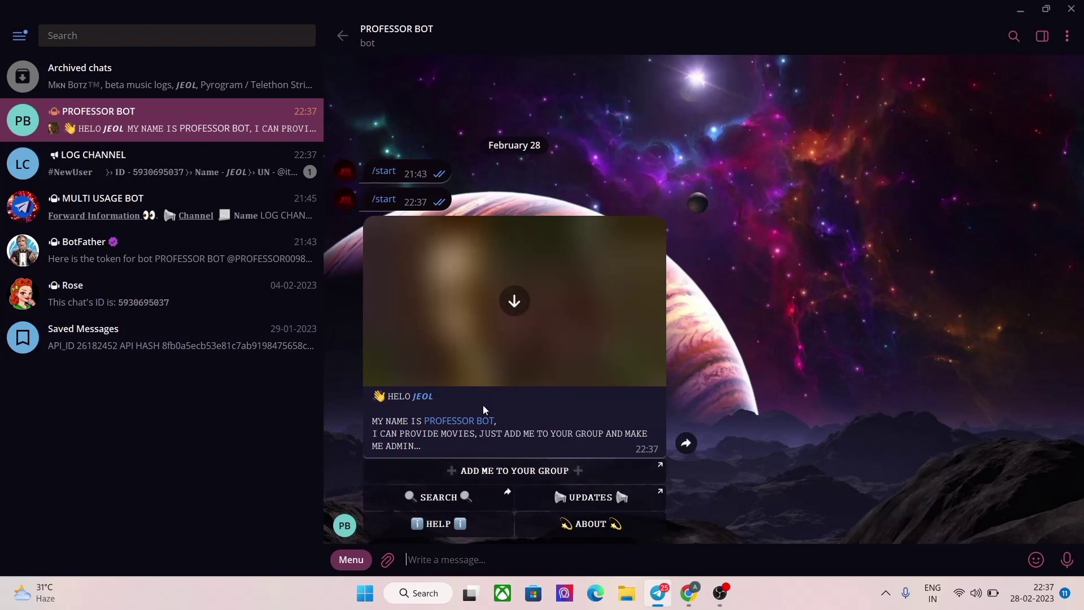
Step: In BotFather, turn on Inline Mode for PROFESSOR BOT via Bot Settings
{"action": "left_click", "coordinate": [228, 244]}
{"action": "left_click", "coordinate": [475, 527]}
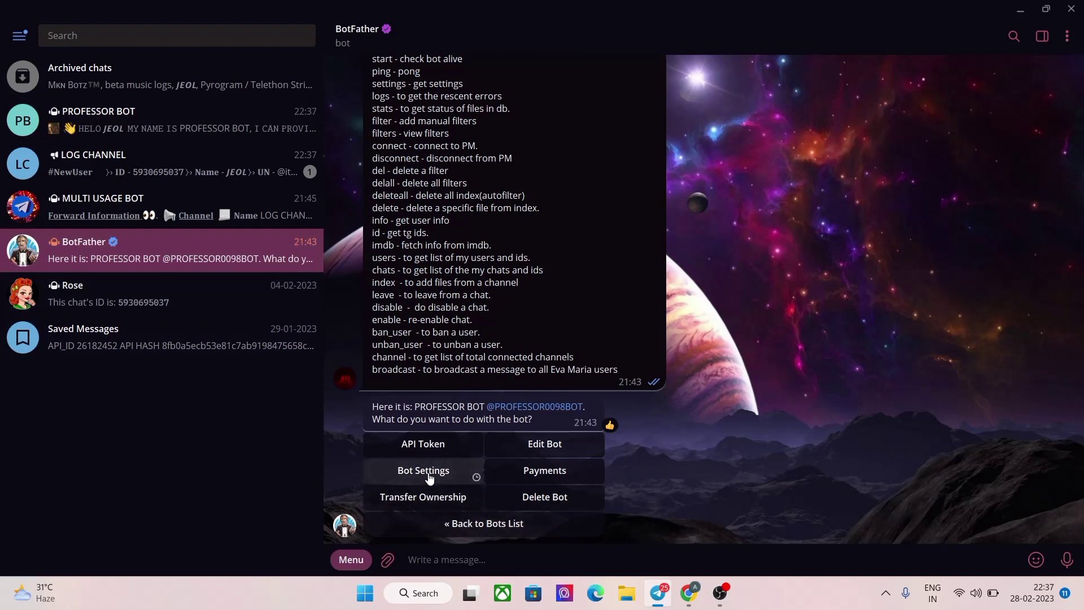
{"action": "left_click", "coordinate": [458, 402]}
{"action": "left_click", "coordinate": [484, 505]}
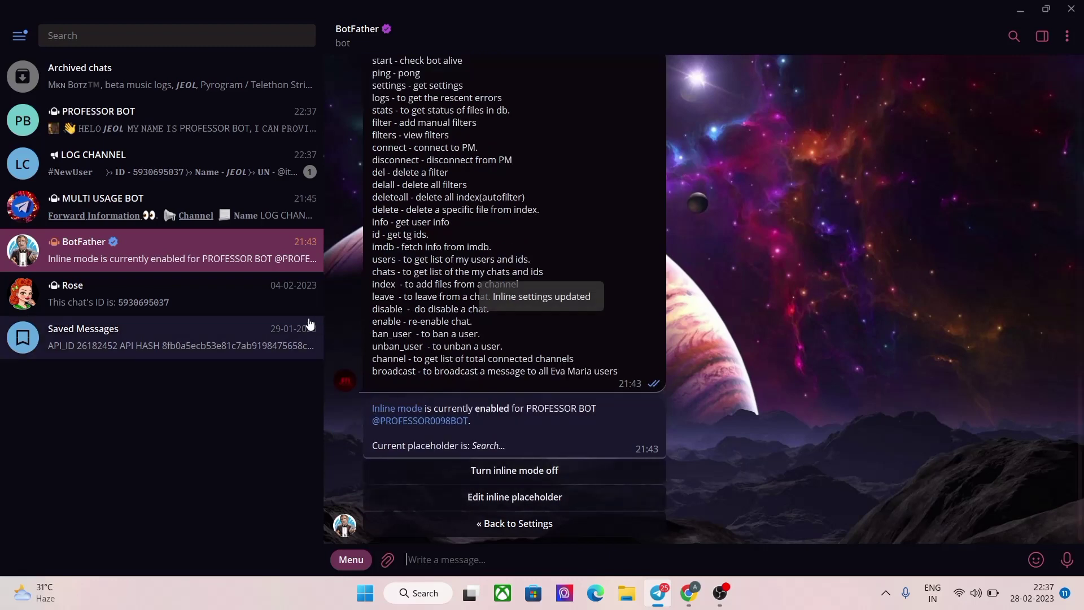
Step: Test PROFESSOR BOT's HELP and STATUS menus, then return via BACK and HOME
{"action": "left_click", "coordinate": [201, 132]}
{"action": "left_click", "coordinate": [497, 526]}
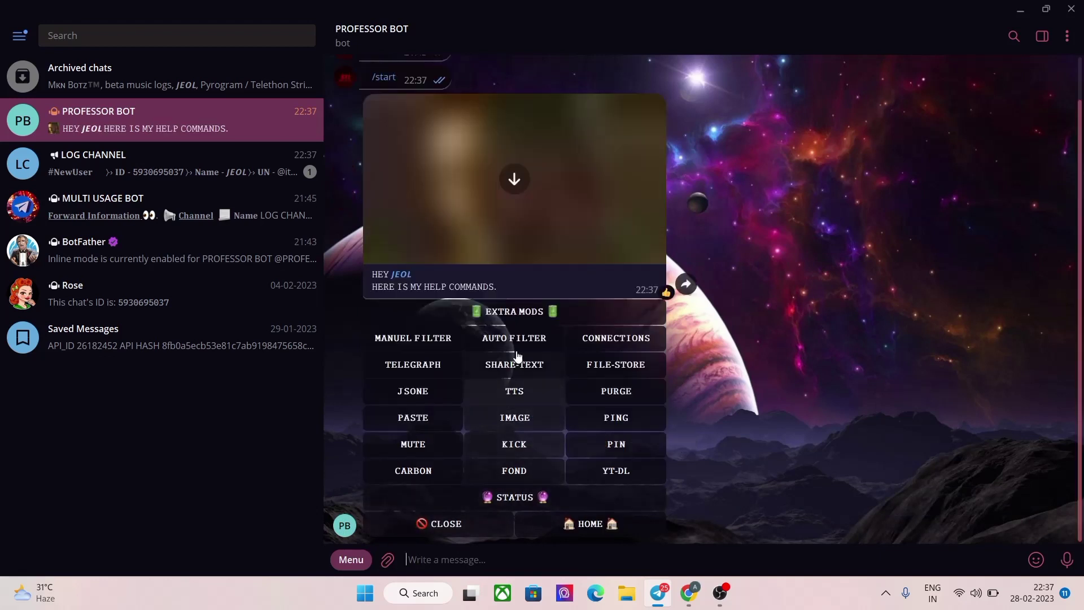
{"action": "left_click", "coordinate": [514, 496]}
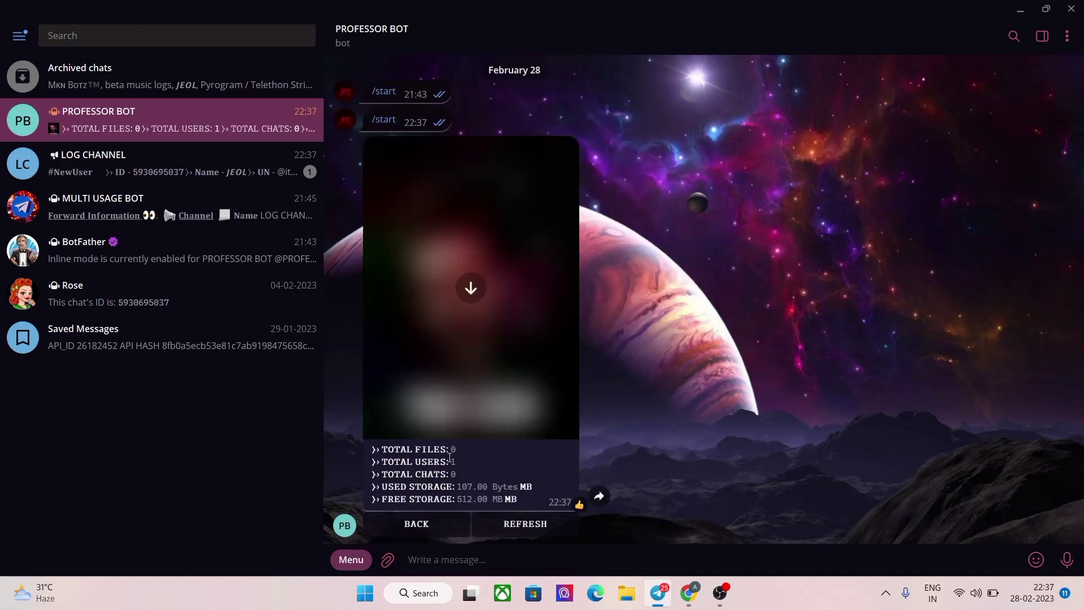
{"action": "left_click", "coordinate": [510, 354]}
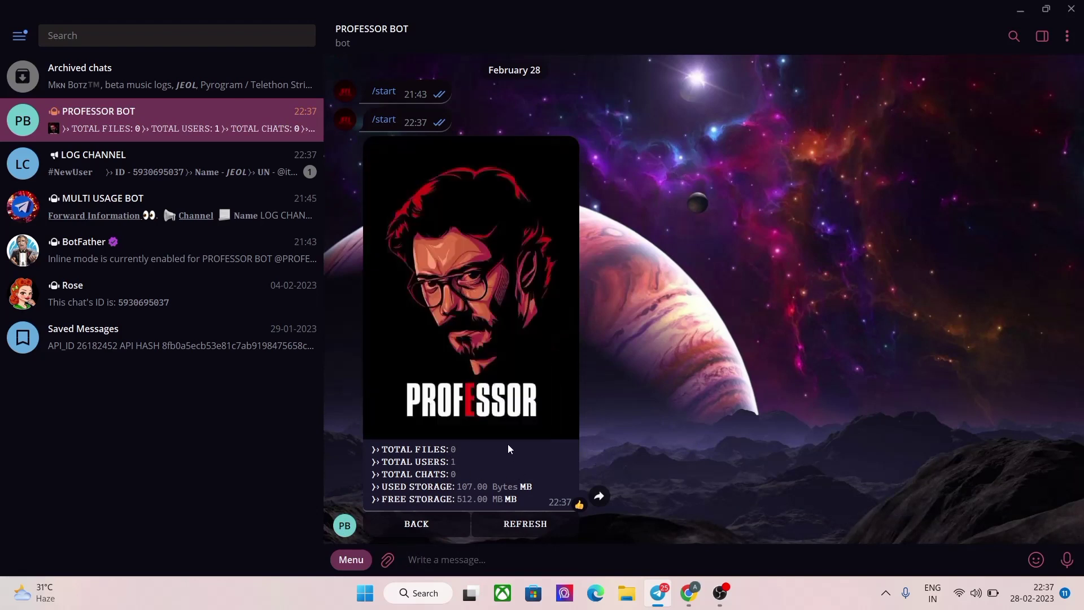
{"action": "left_click", "coordinate": [429, 527]}
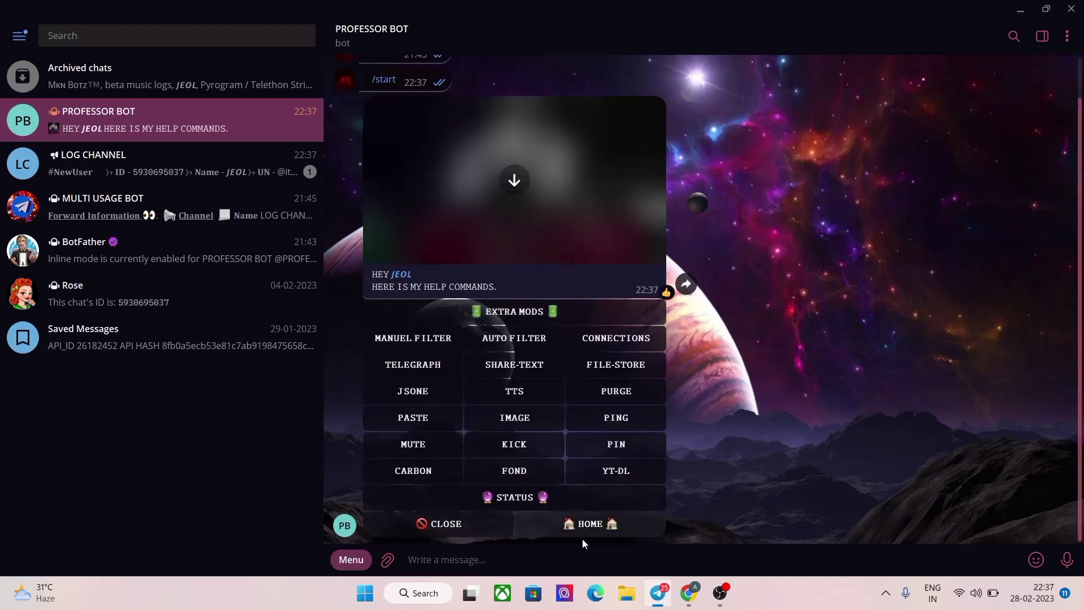
{"action": "left_click", "coordinate": [590, 525]}
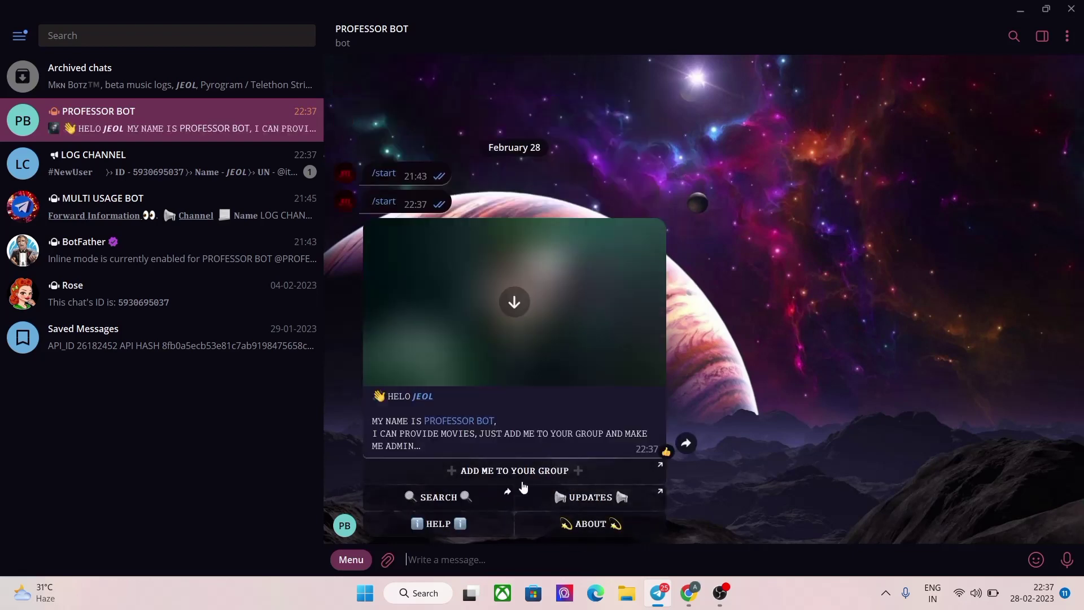
Step: View the bot's ABOUT panel and creator's channel, then toggle a thumbs-up reaction
{"action": "left_click", "coordinate": [518, 524]}
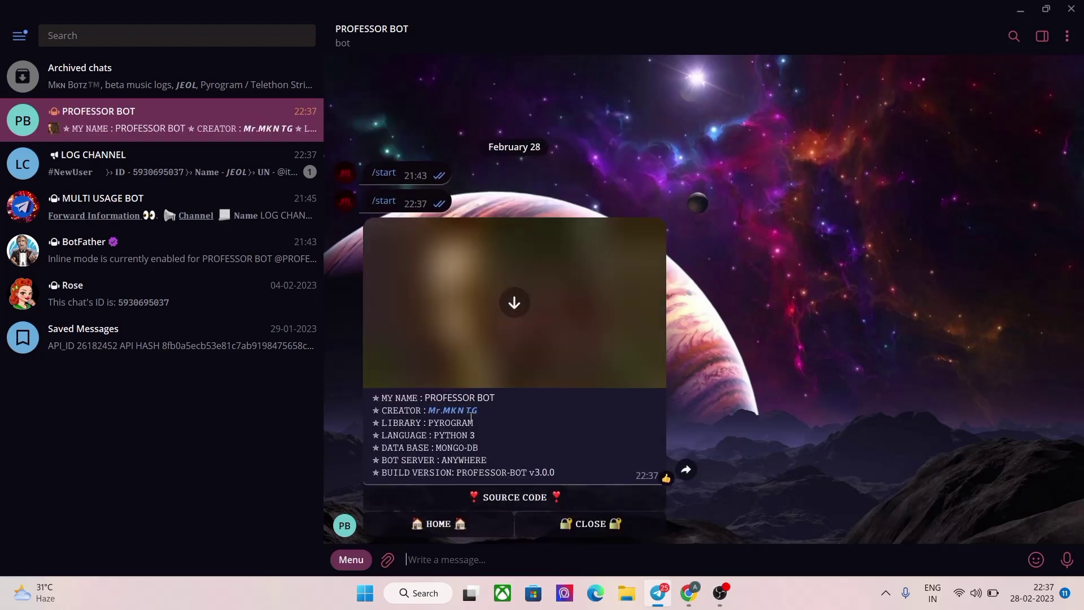
{"action": "left_click", "coordinate": [464, 417]}
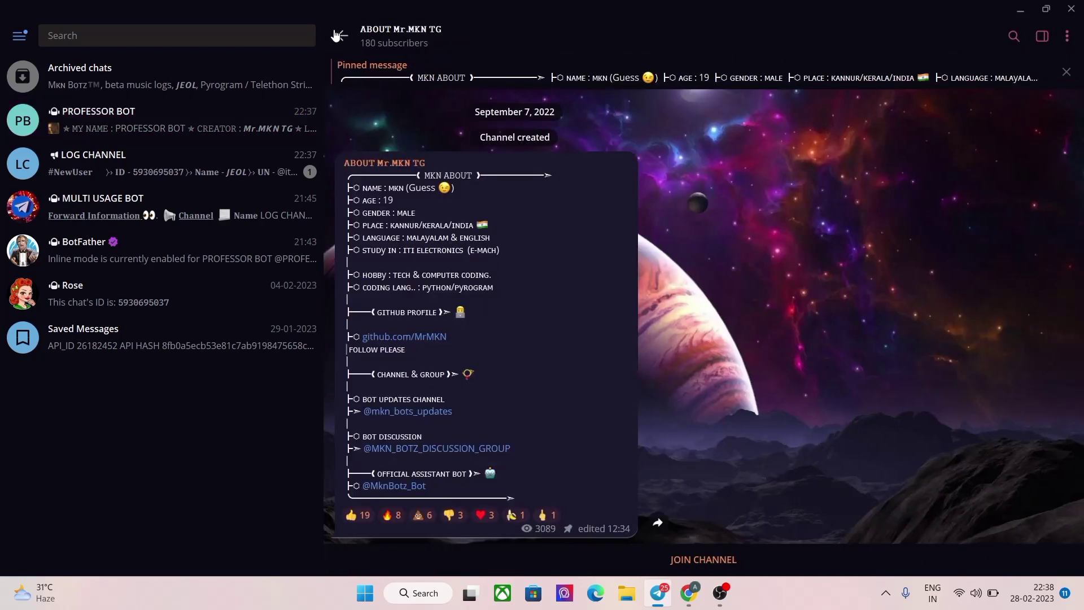
{"action": "left_click", "coordinate": [339, 36]}
{"action": "double_click", "coordinate": [502, 500]}
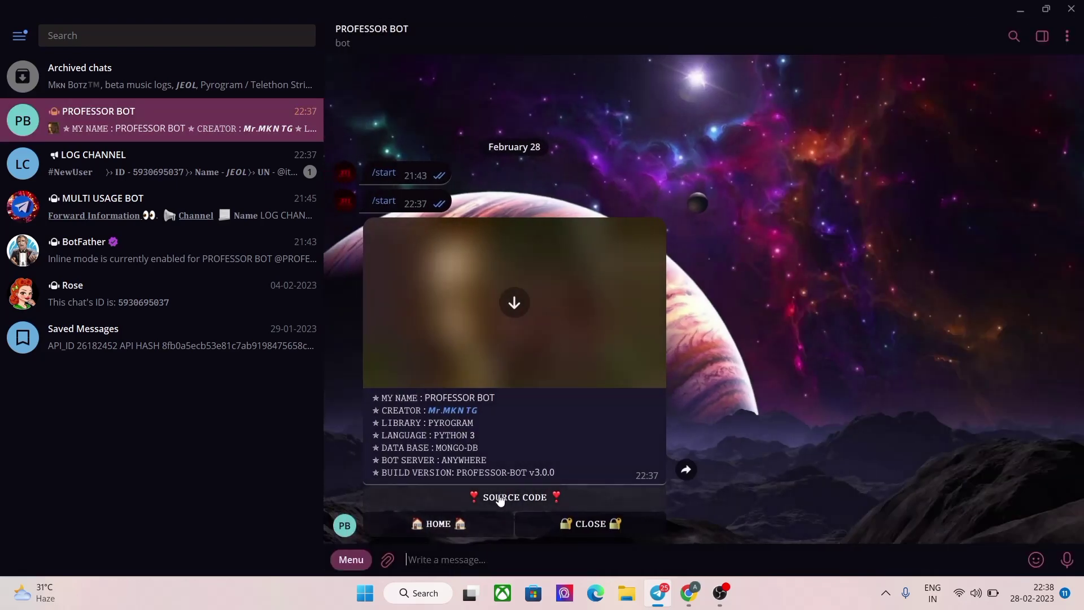
{"action": "double_click", "coordinate": [347, 334]}
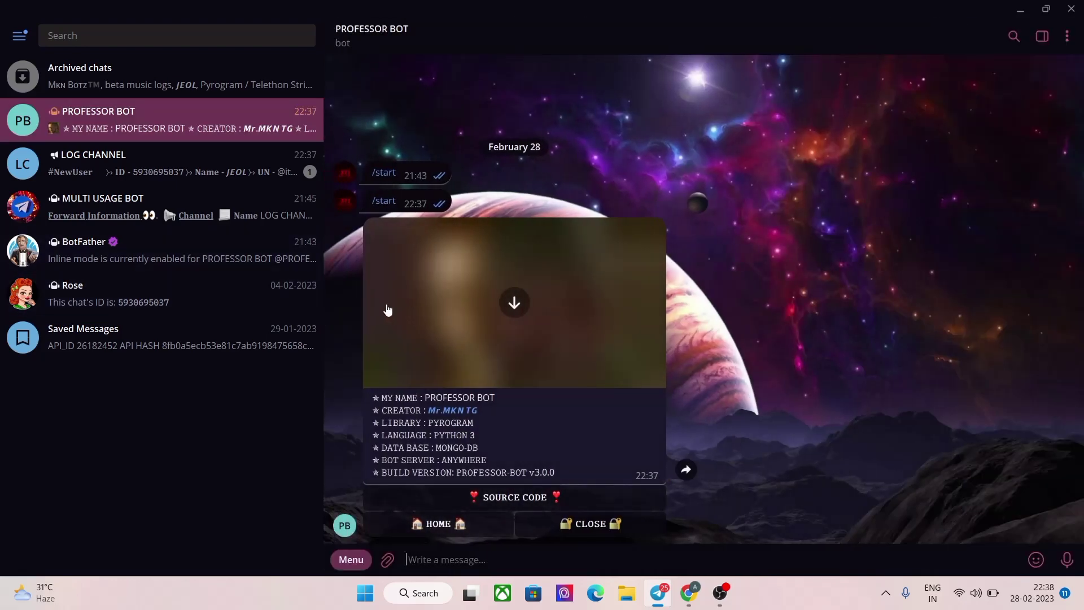